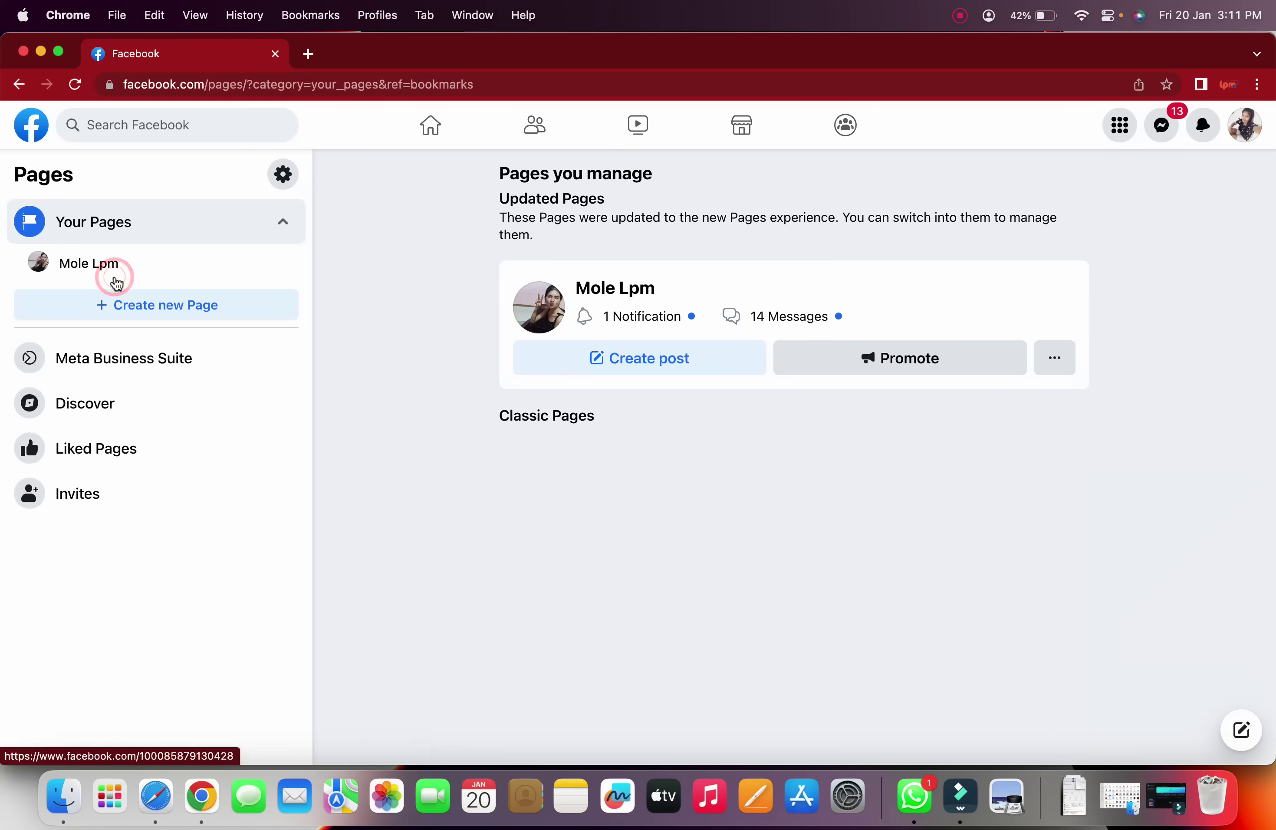
Step: Start creating a new Page and enter the page name
{"action": "mouse_move", "coordinate": [562, 330]}
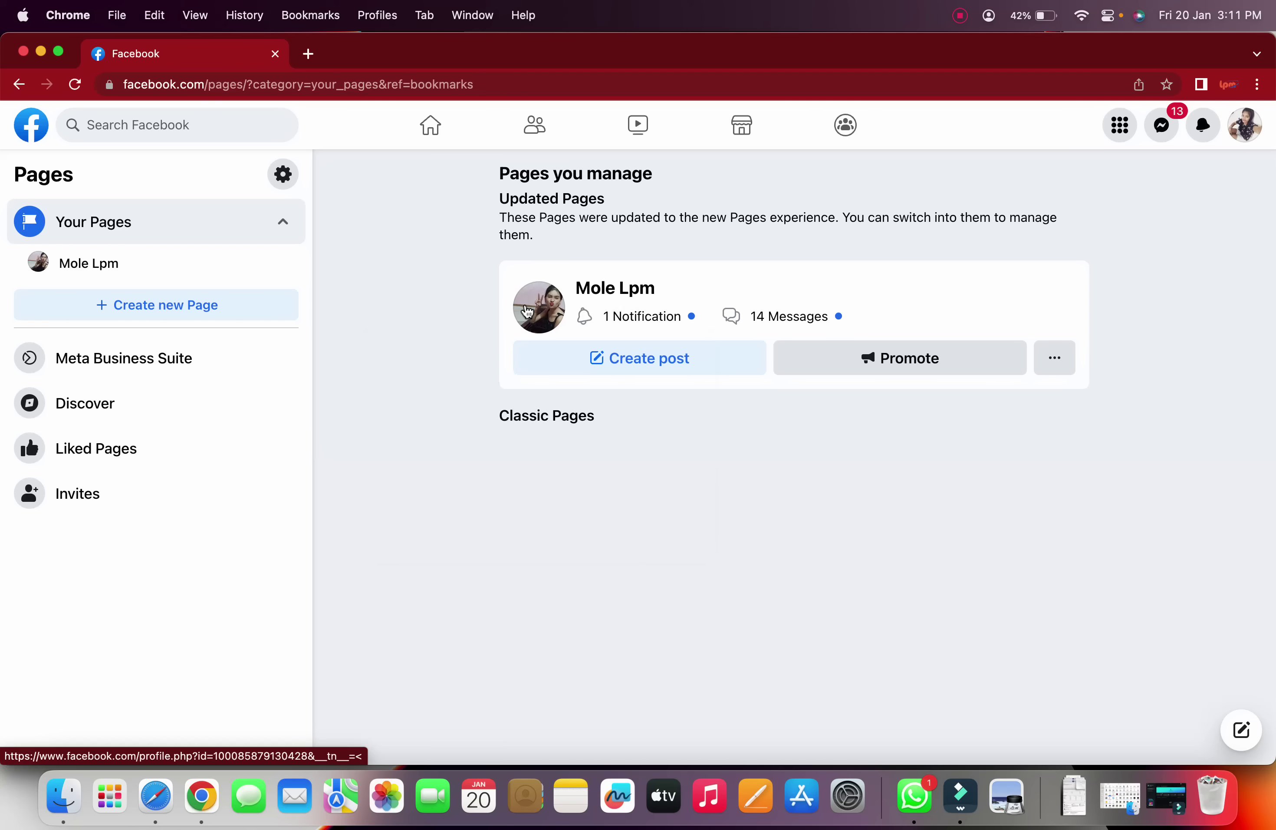
{"action": "left_click", "coordinate": [179, 314]}
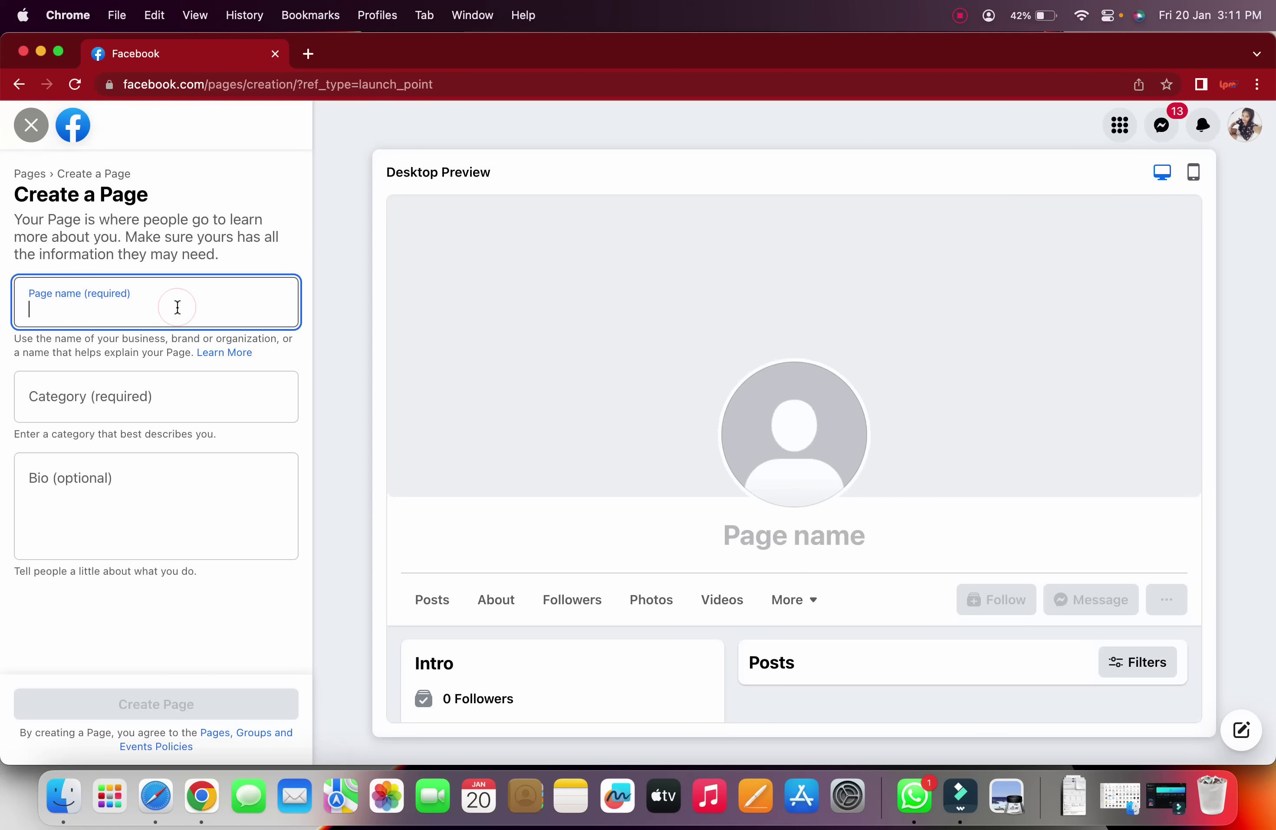
{"action": "left_click", "coordinate": [84, 316]}
{"action": "type", "text": "M"}
{"action": "key", "text": "BackSpace"}
{"action": "type", "text": "Mohe"}
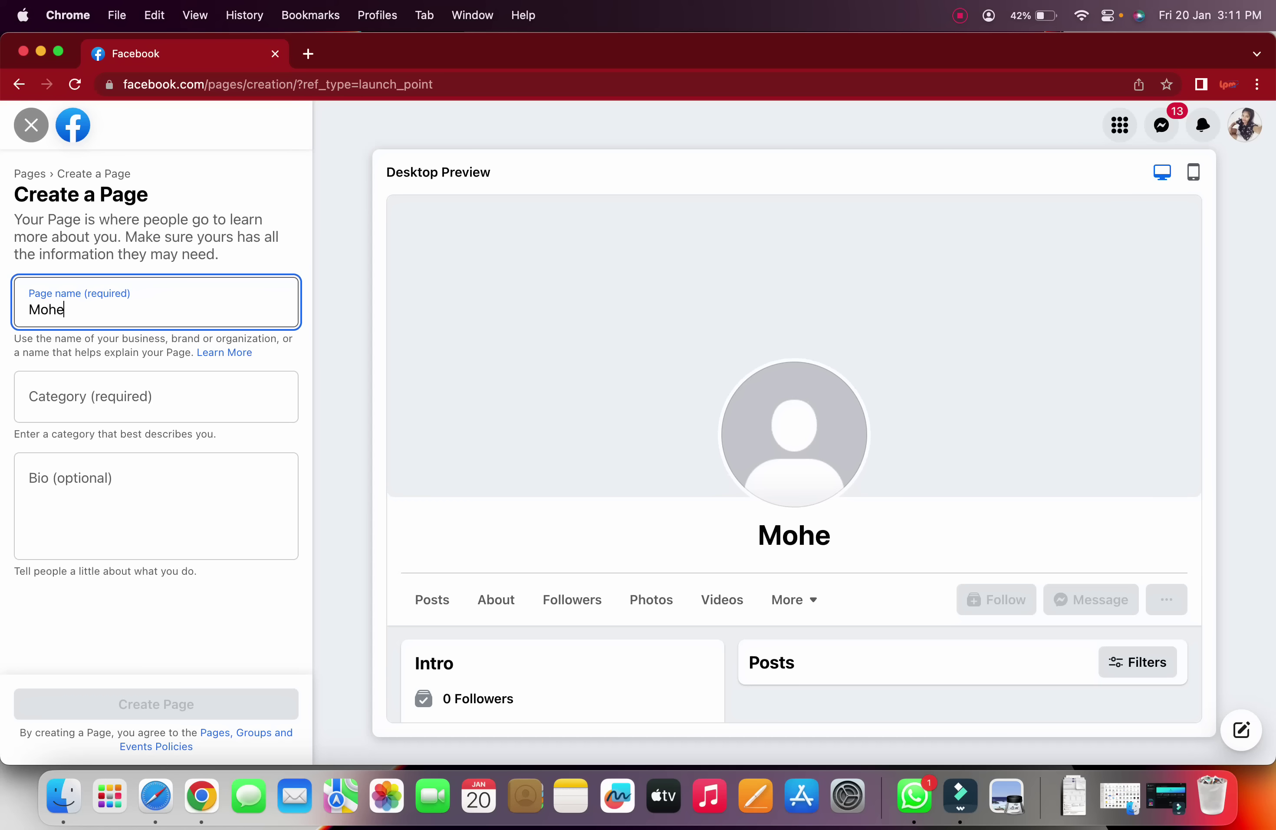
{"action": "key", "text": "BackSpace"}
{"action": "key", "text": "BackSpace"}
{"action": "key", "text": "BackSpace"}
{"action": "key", "text": "BackSpace"}
{"action": "type", "text": "Komal"}
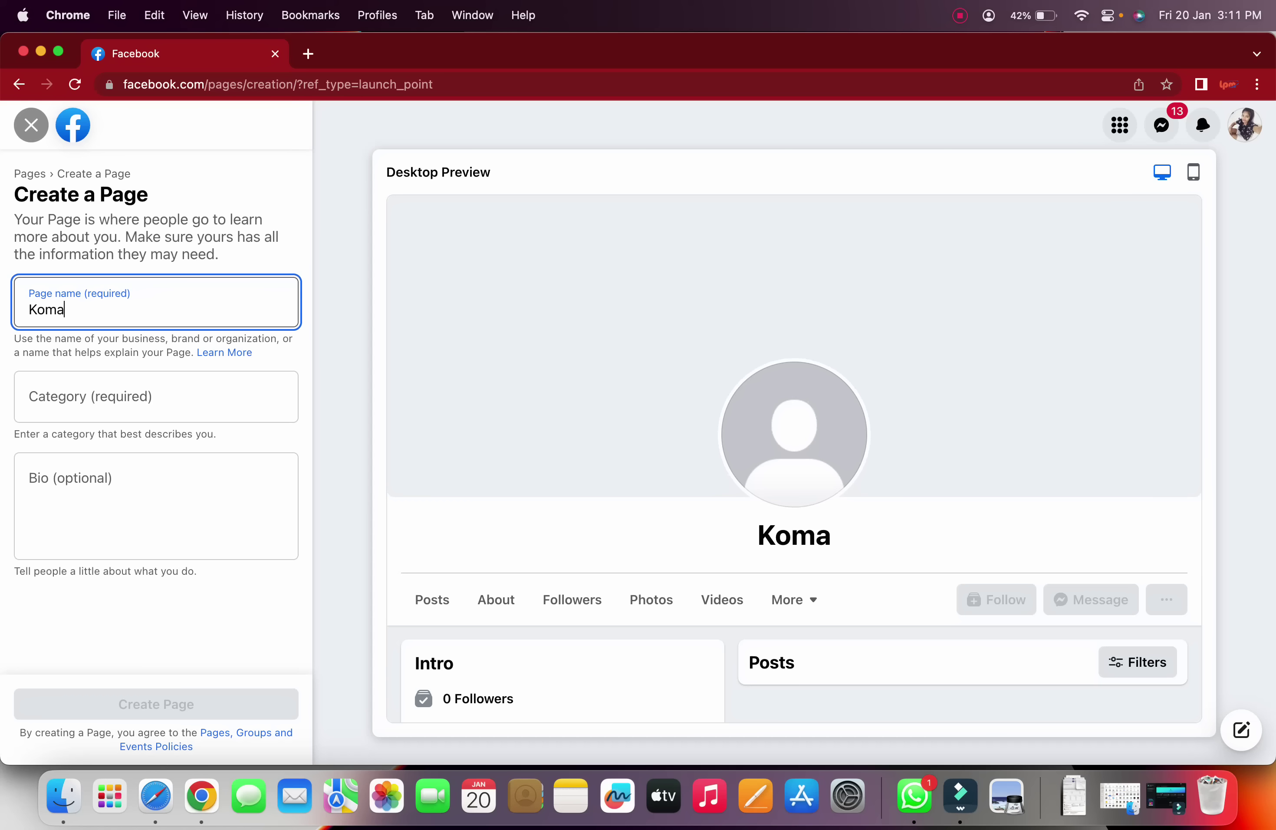
Step: Set the new Page's category to Entertainment website
{"action": "left_click", "coordinate": [64, 399]}
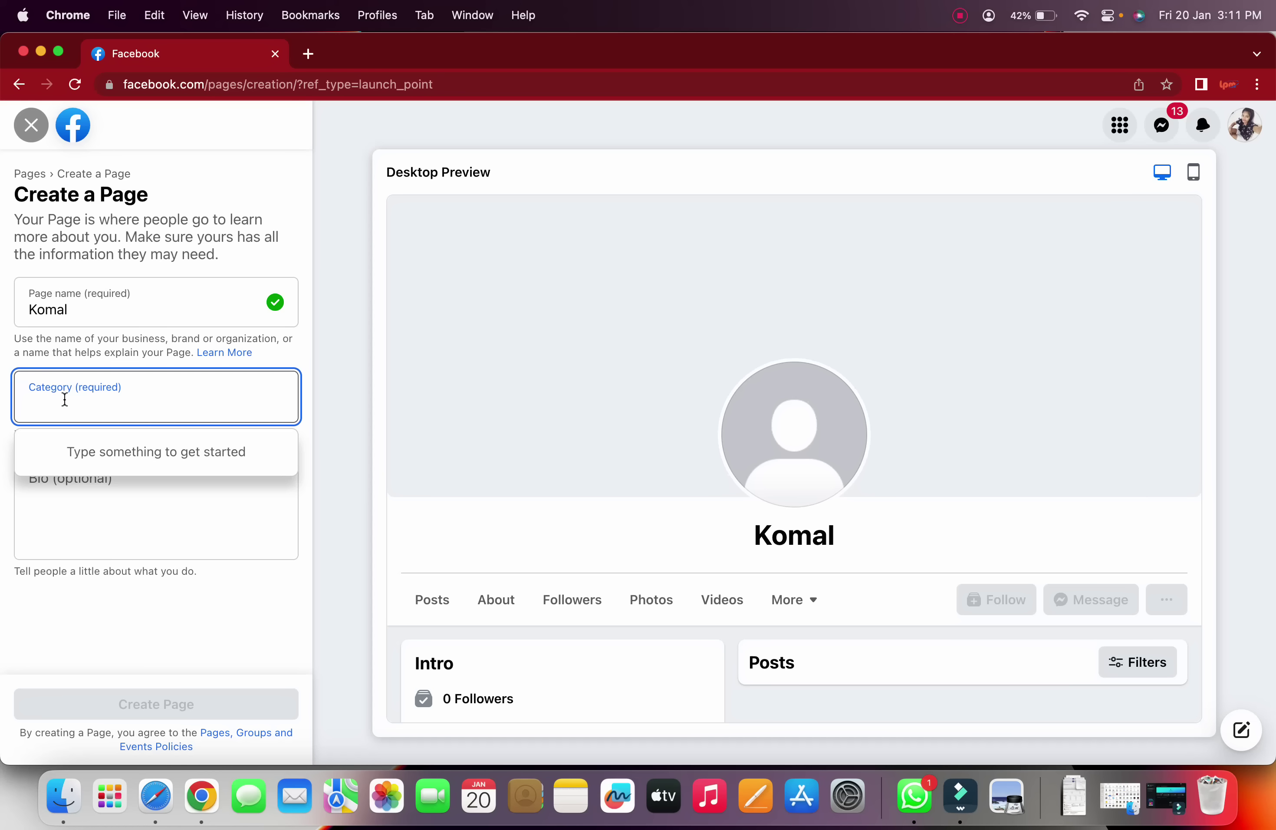
{"action": "type", "text": "enter"}
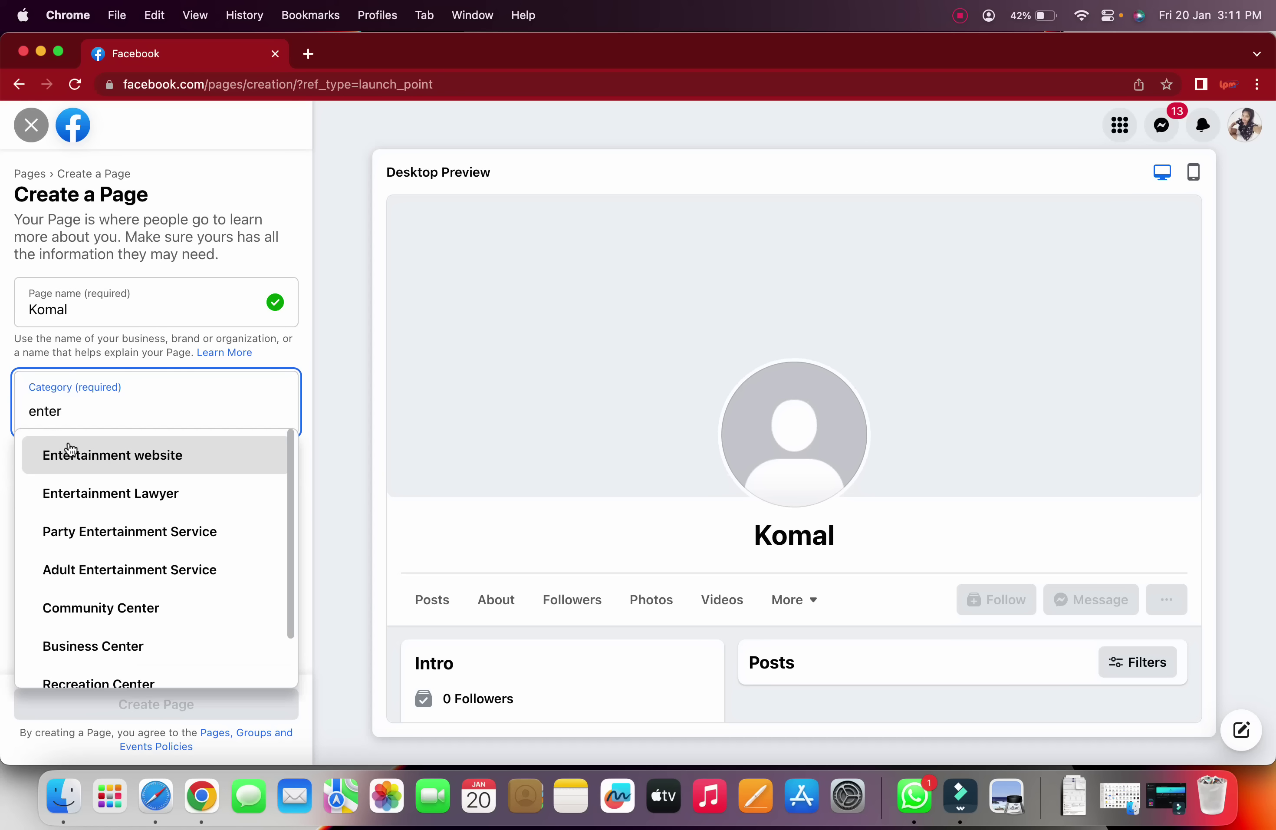
{"action": "left_click", "coordinate": [81, 458]}
Step: Enter the page name as the bio and create the Page
{"action": "left_click", "coordinate": [43, 551]}
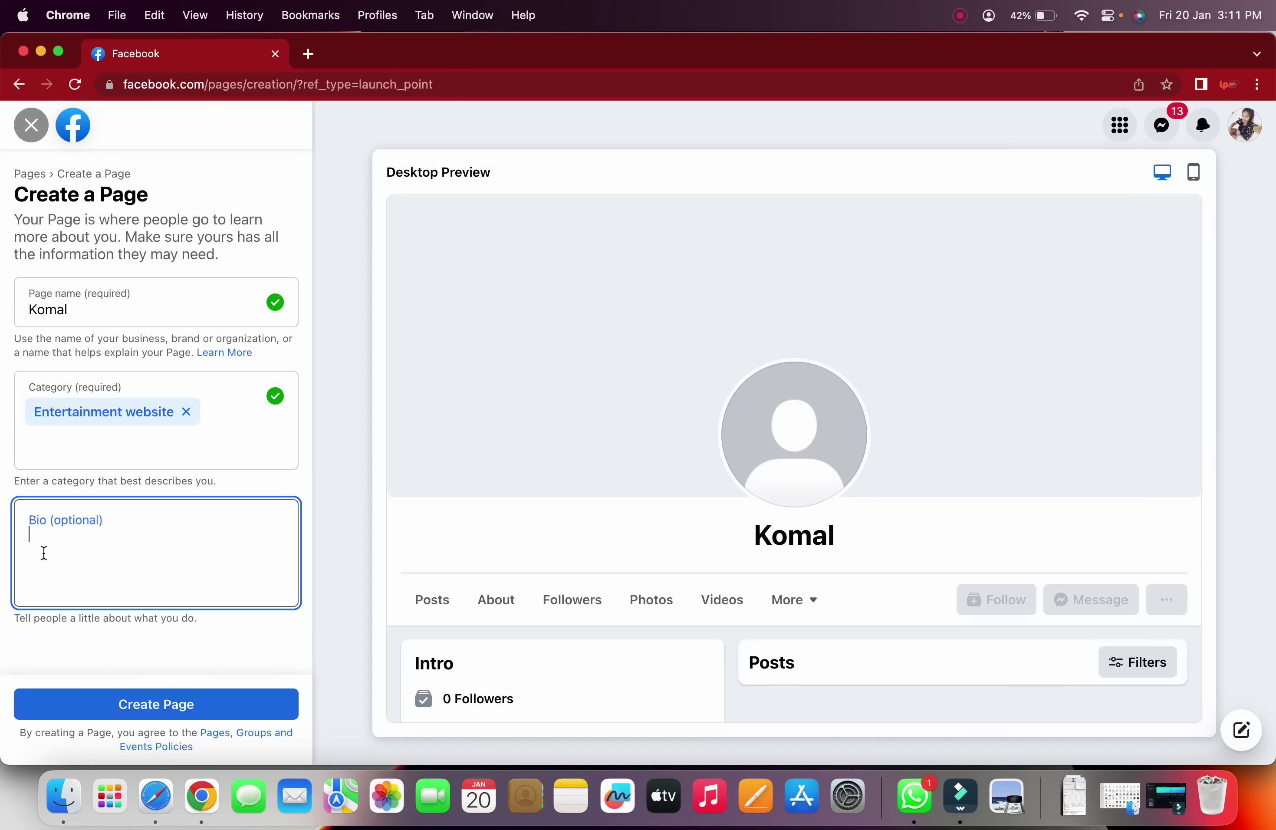
{"action": "type", "text": "Komal"}
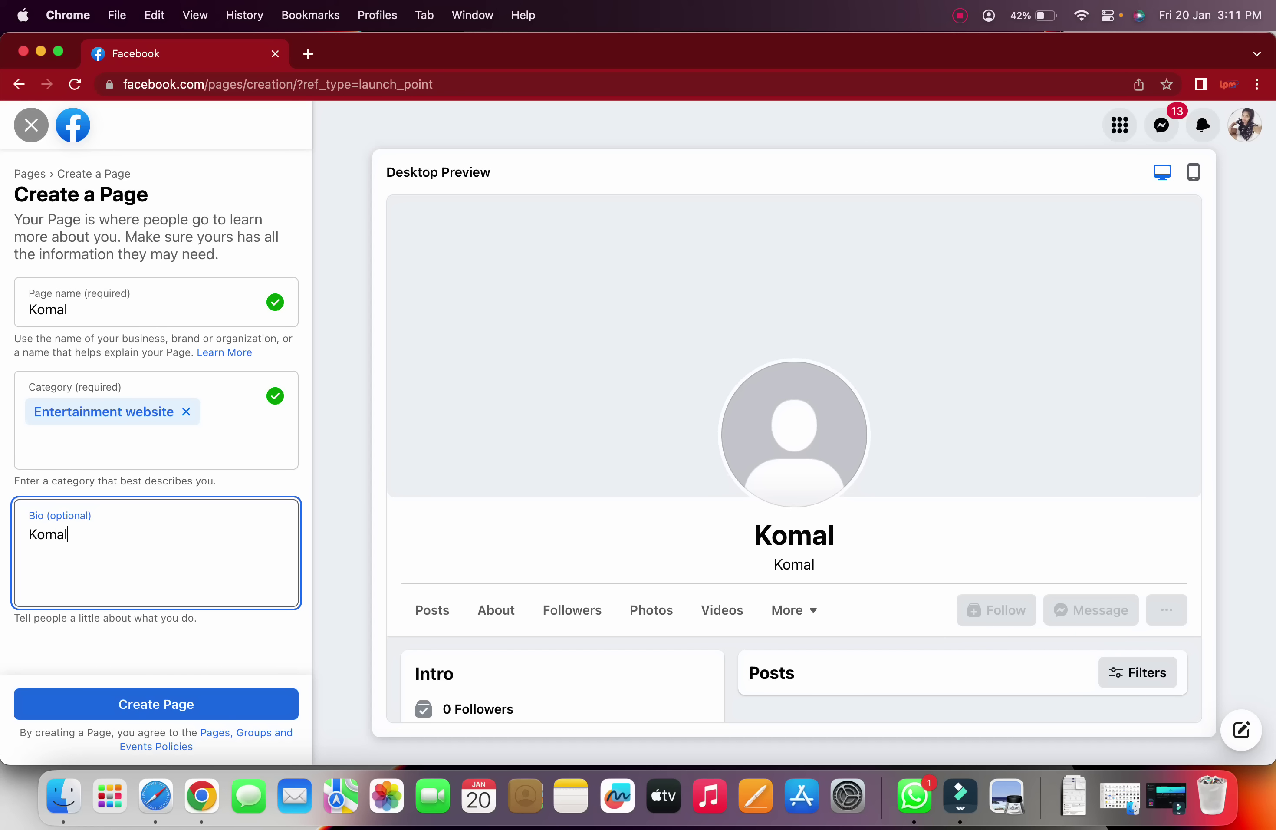
{"action": "left_click", "coordinate": [156, 701]}
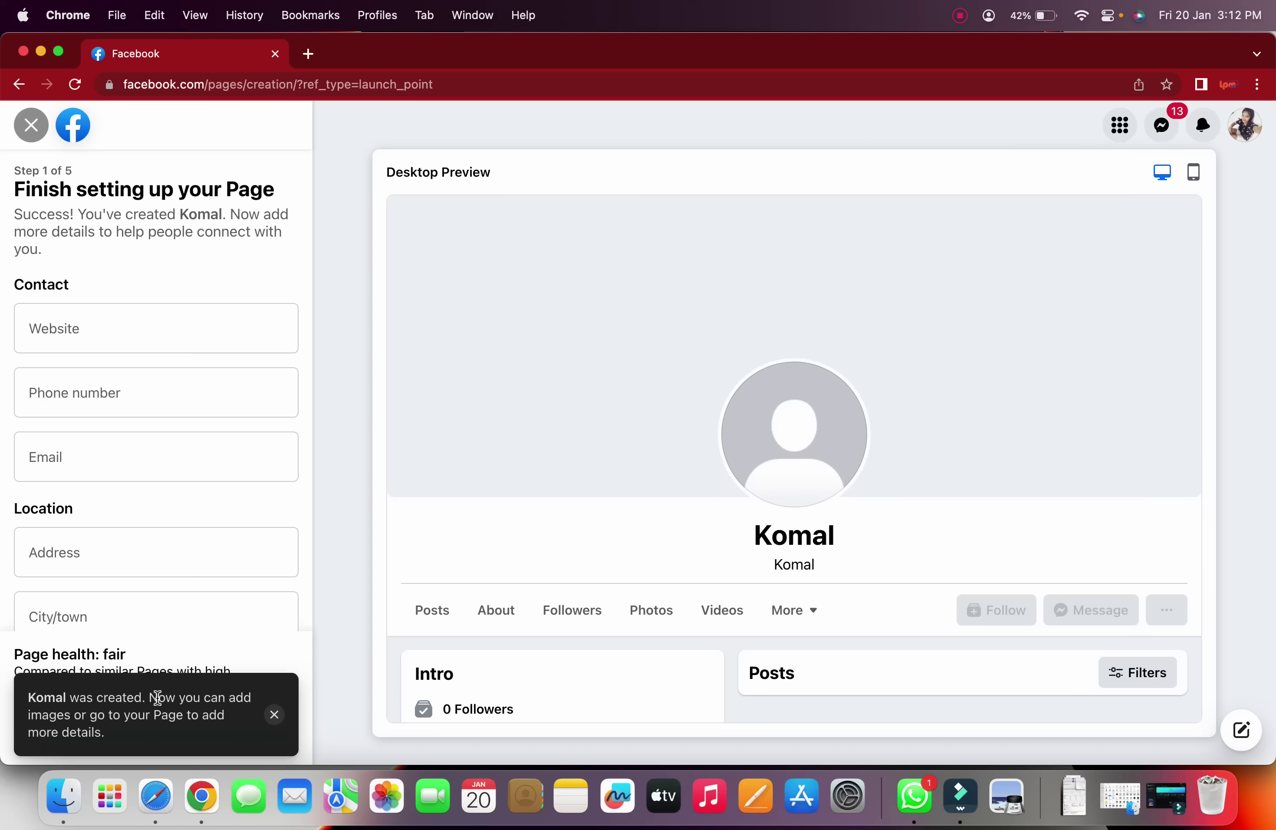
Step: Set the Page's contact website to mukeshlpm.com and continue to the page customization stage
{"action": "left_click", "coordinate": [123, 319]}
{"action": "type", "text": "shayarilpm.com"}
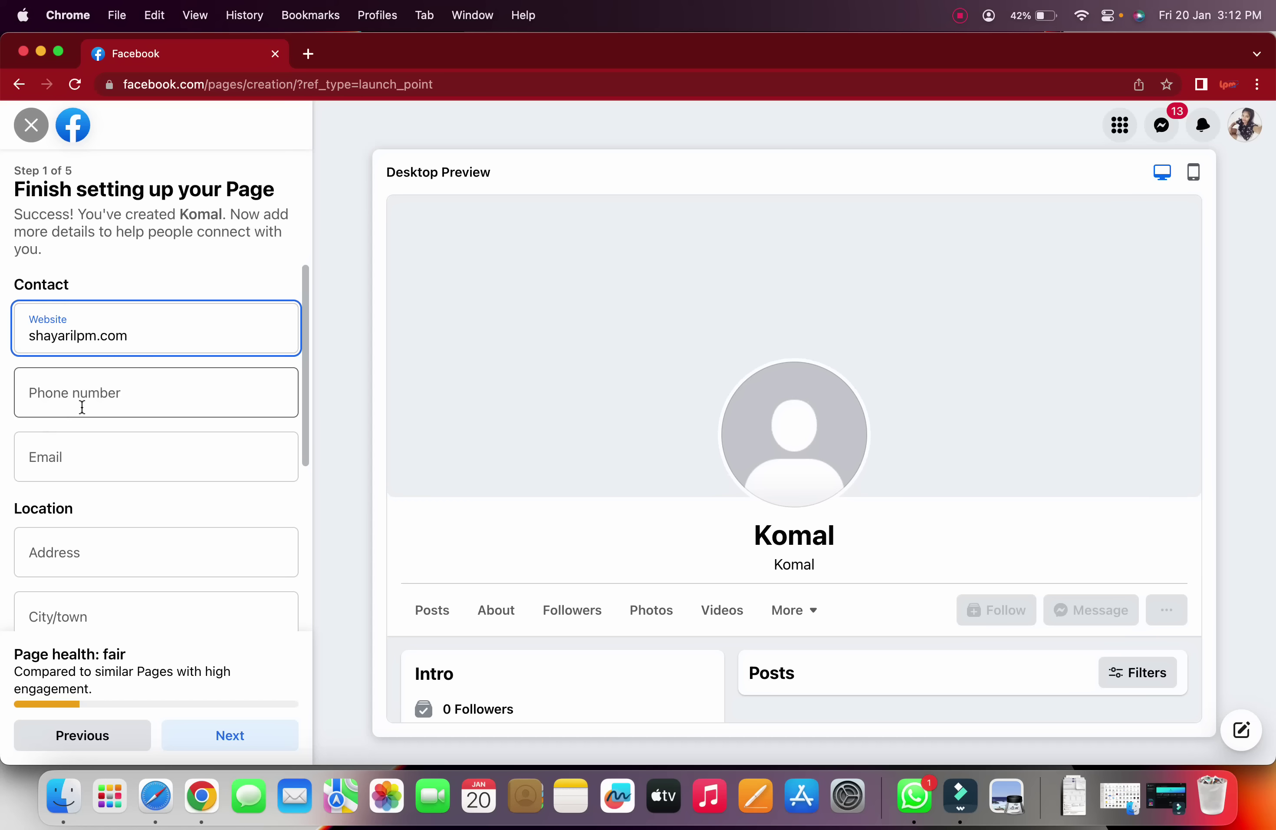
{"action": "triple_click", "coordinate": [136, 337]}
{"action": "type", "text": "muke"}
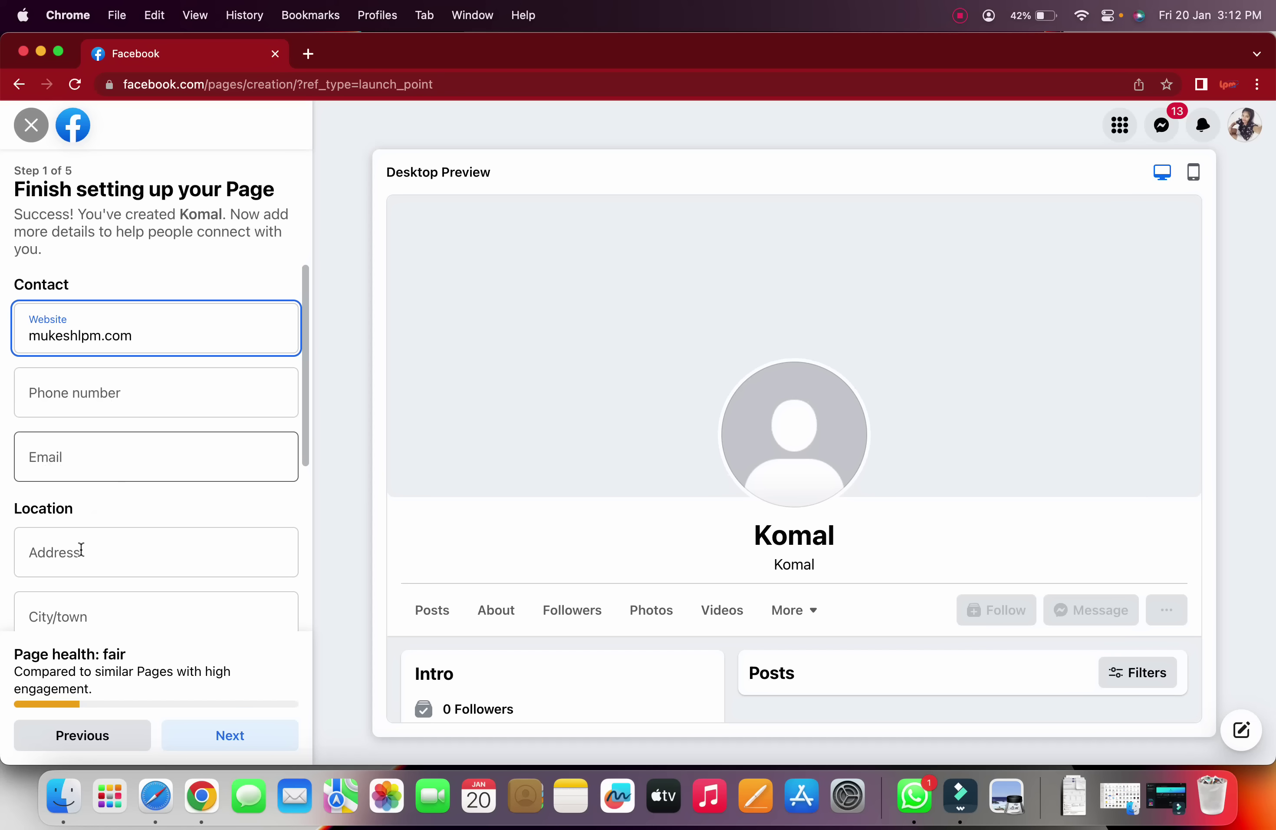
{"action": "scroll", "coordinate": [80, 550], "scroll_direction": "down", "scroll_amount": 5}
{"action": "scroll", "coordinate": [78, 581], "scroll_direction": "down", "scroll_amount": 2}
{"action": "left_click", "coordinate": [23, 534]}
{"action": "left_click", "coordinate": [250, 739]}
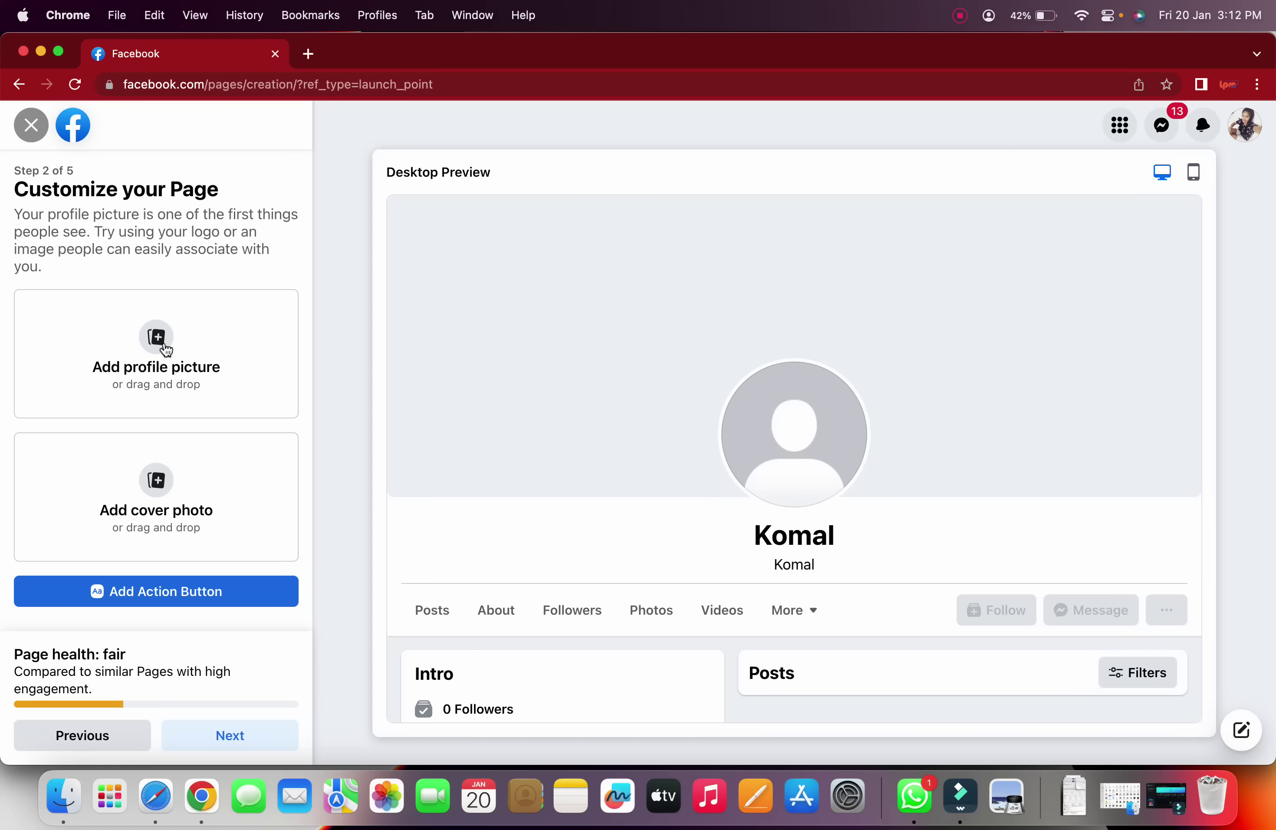
{"action": "left_click", "coordinate": [162, 348]}
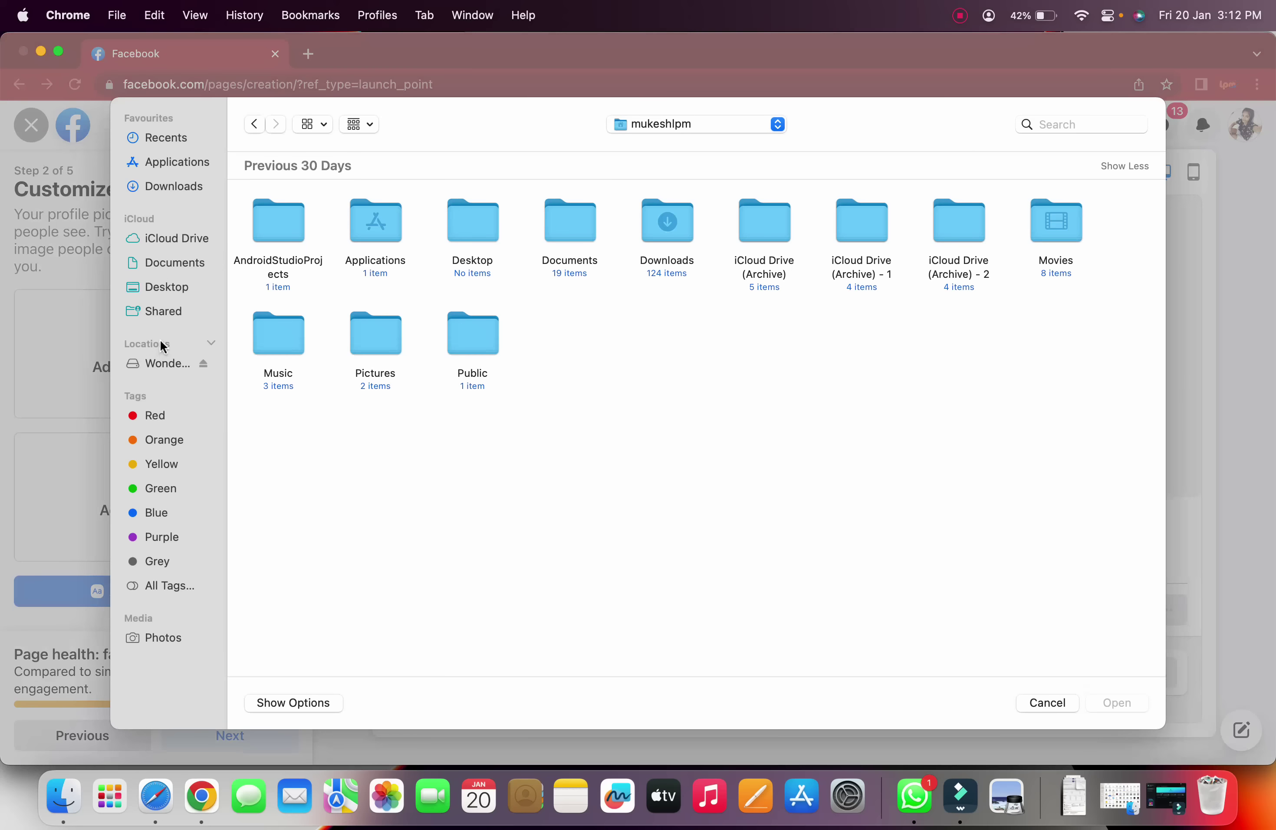
{"action": "left_click", "coordinate": [185, 193]}
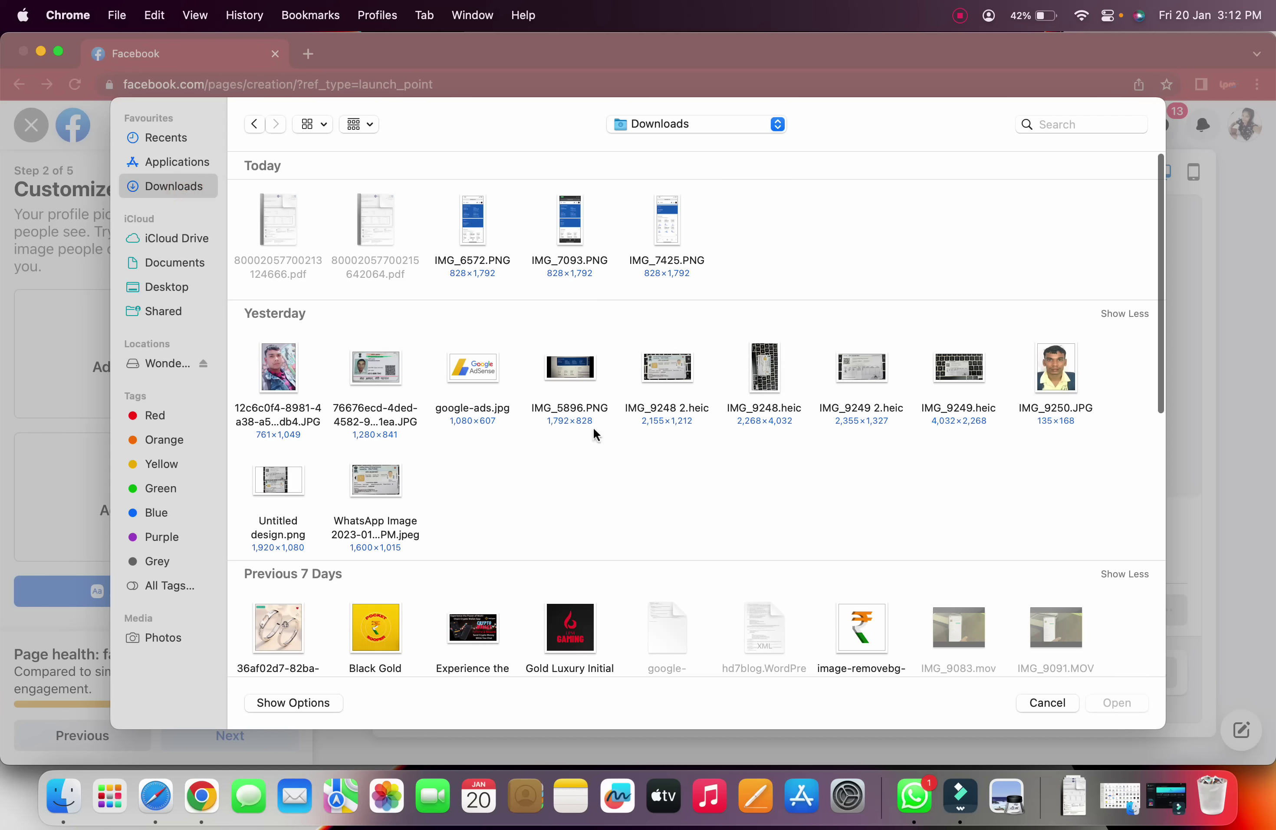
{"action": "scroll", "coordinate": [584, 467], "scroll_direction": "down", "scroll_amount": 6}
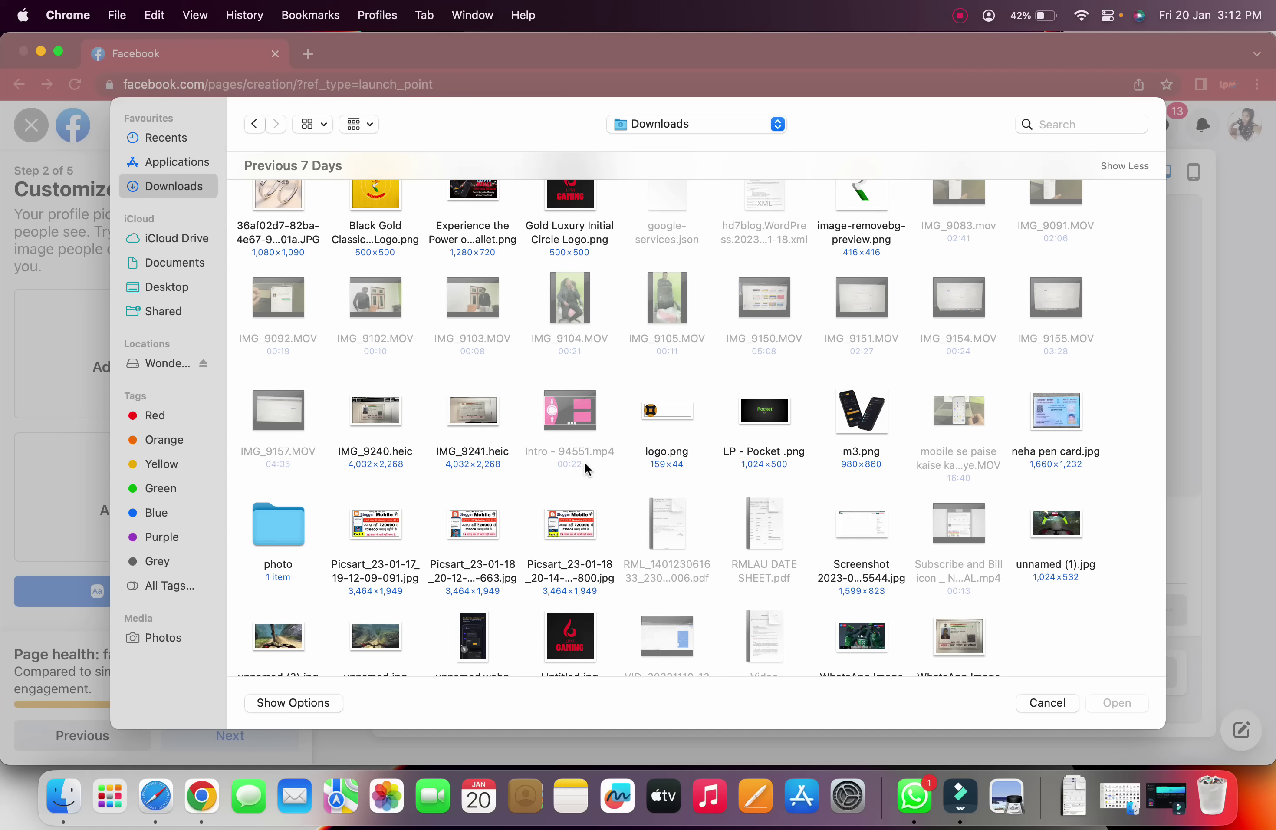
{"action": "scroll", "coordinate": [585, 464], "scroll_direction": "down", "scroll_amount": 5}
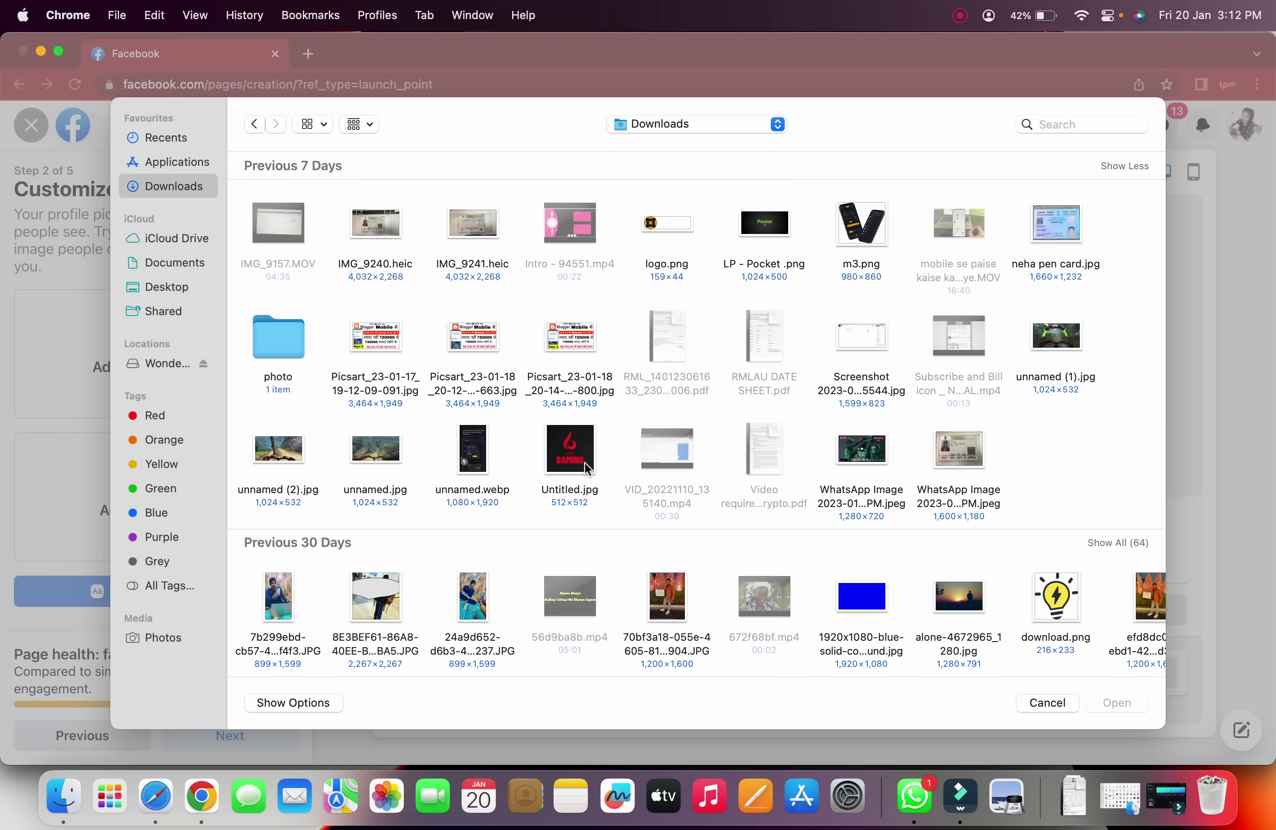
{"action": "scroll", "coordinate": [585, 467], "scroll_direction": "up", "scroll_amount": 9}
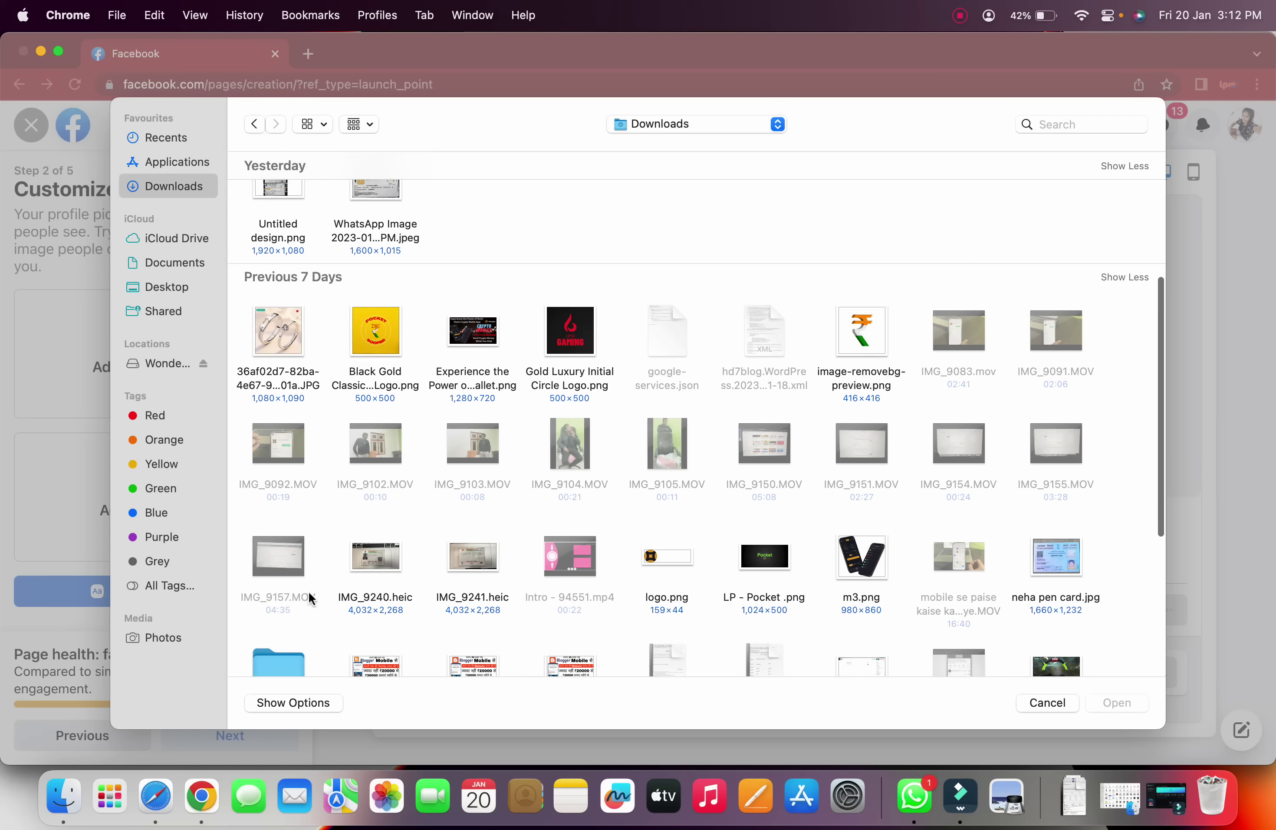
{"action": "left_click", "coordinate": [1048, 703]}
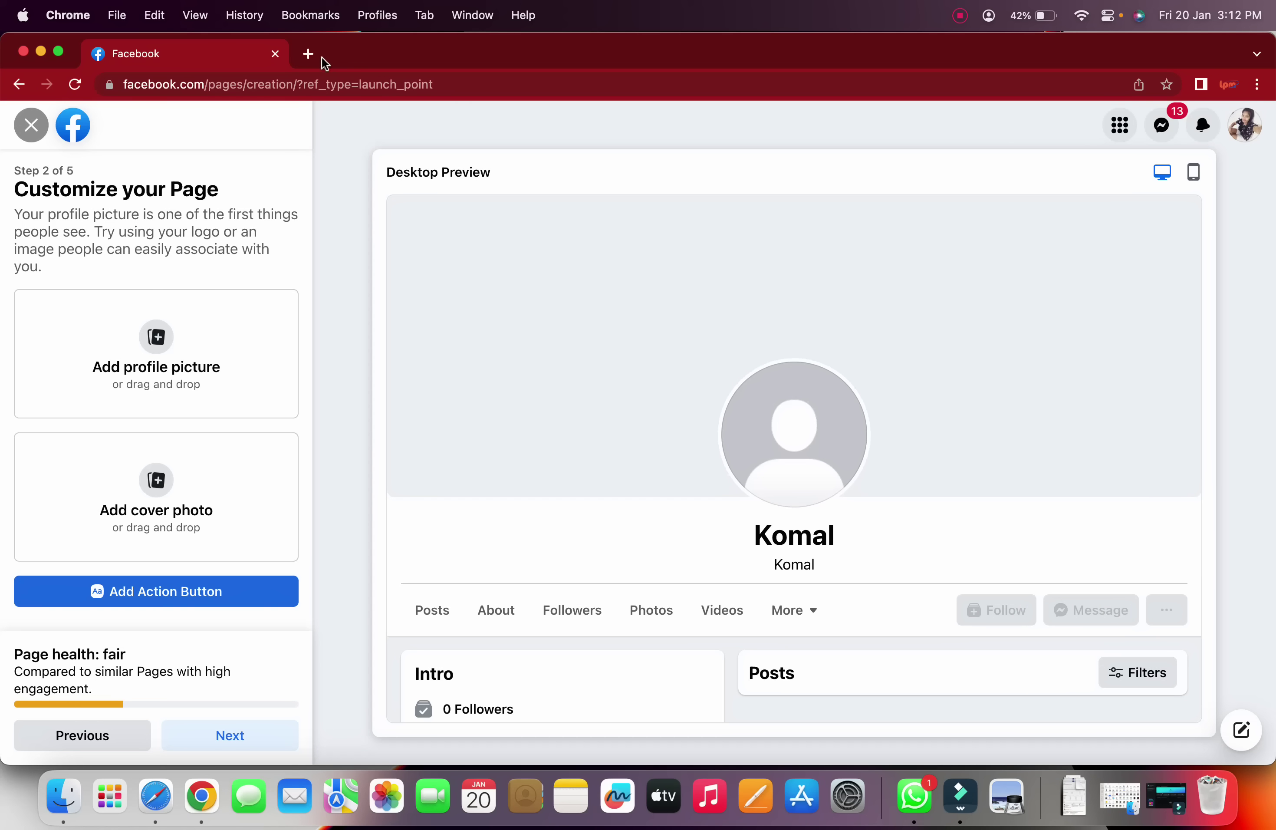
Step: Search Google for "girl image village" in a new browser tab and show only the image results
{"action": "left_click", "coordinate": [310, 53]}
{"action": "type", "text": "girl image"}
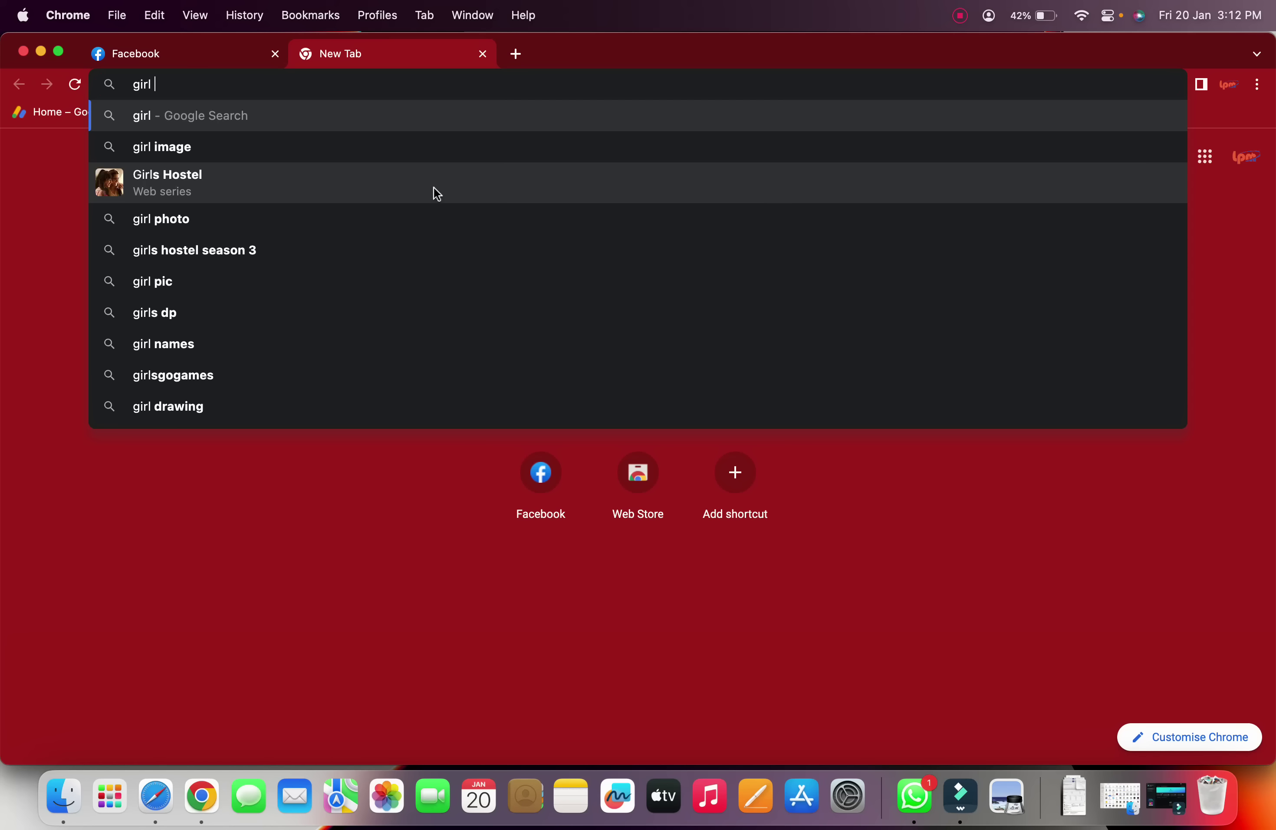
{"action": "key", "text": "Return"}
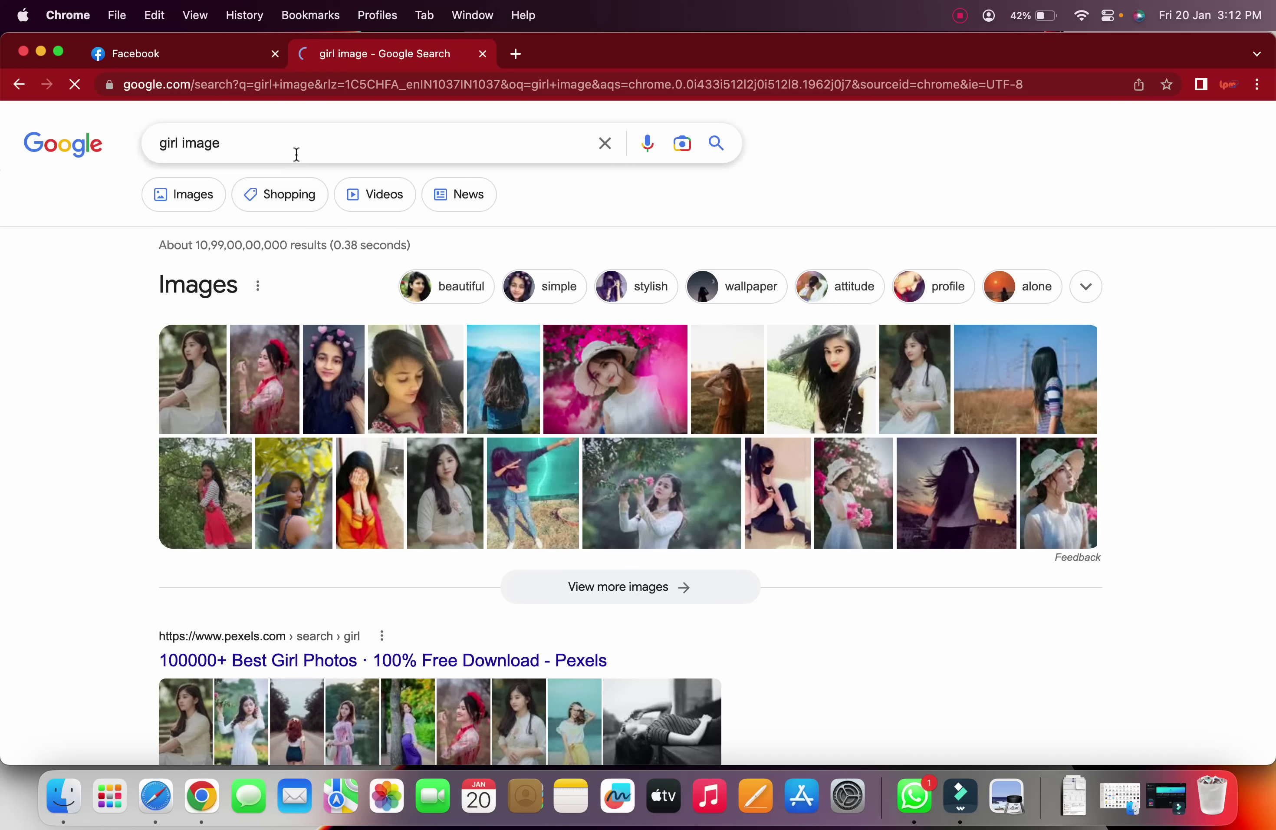
{"action": "left_click", "coordinate": [297, 147]}
{"action": "type", "text": "wi"}
{"action": "key", "text": "BackSpace"}
{"action": "key", "text": "BackSpace"}
{"action": "type", "text": "village"}
{"action": "key", "text": "Return"}
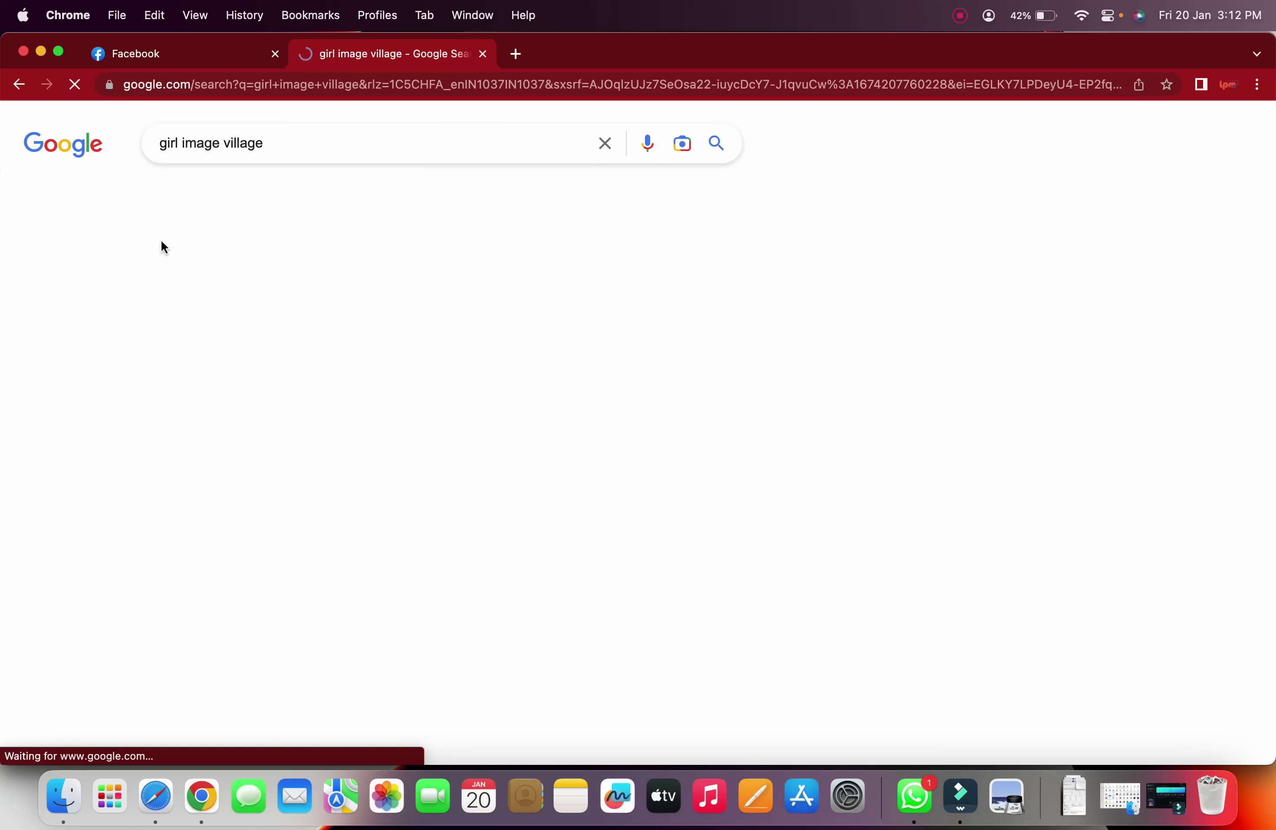
{"action": "left_click", "coordinate": [195, 200]}
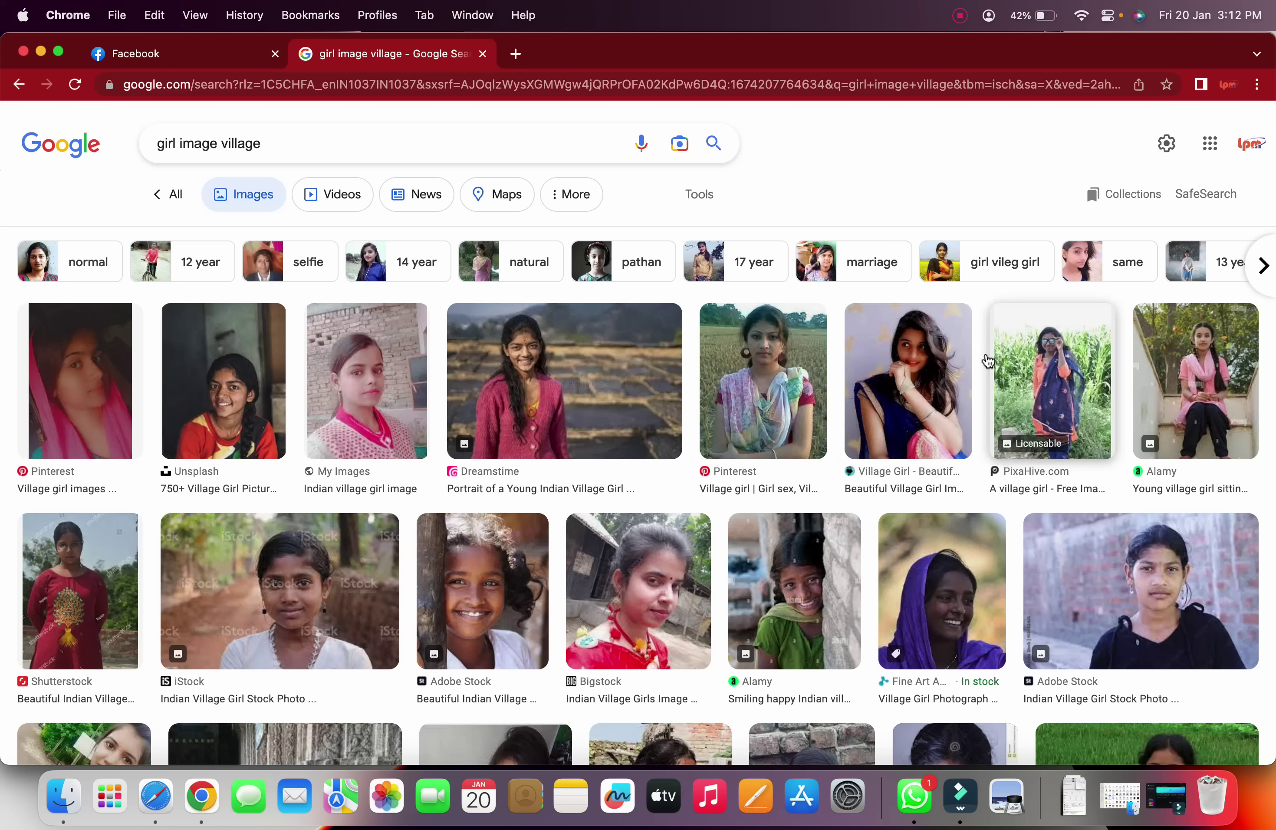
Step: Save the photo of the woman in a blue and pink sari to Downloads as village-girl-images-81
{"action": "left_click", "coordinate": [897, 375]}
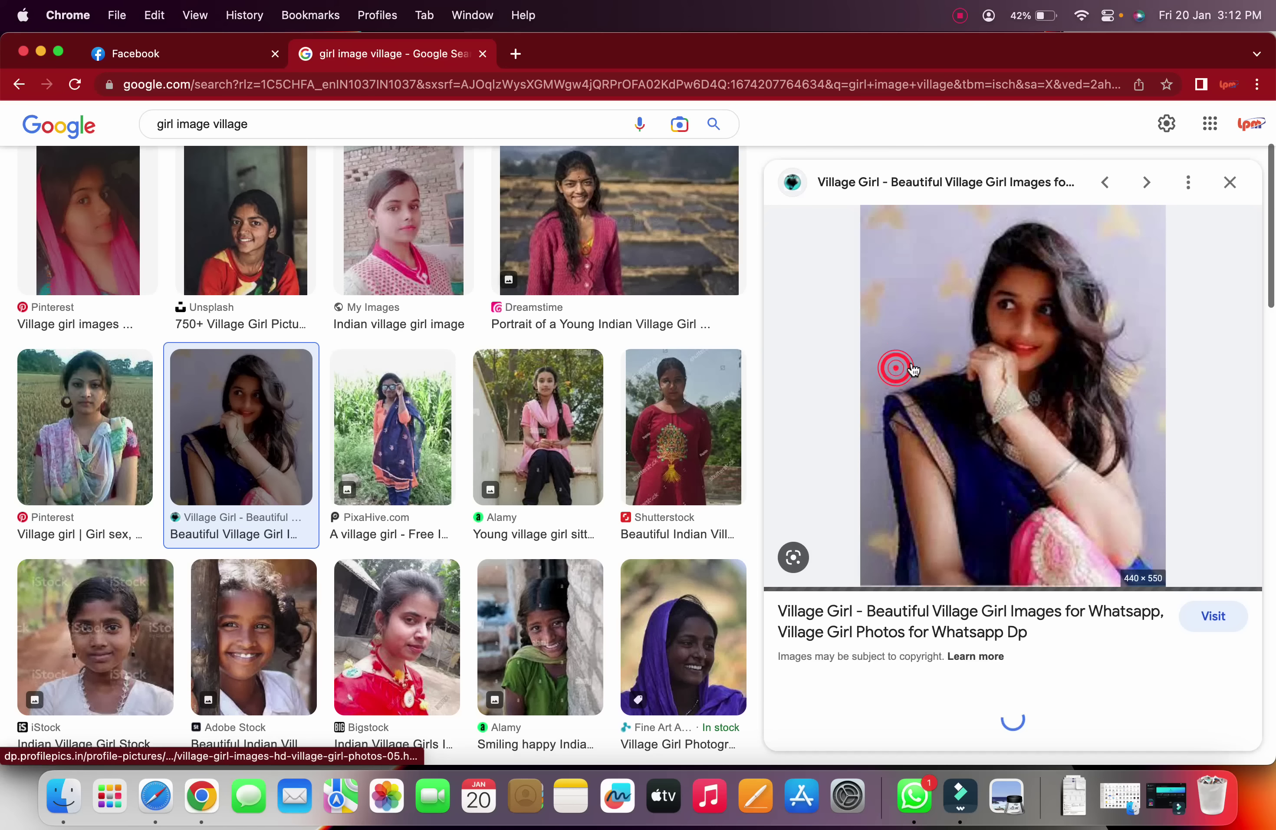
{"action": "right_click", "coordinate": [989, 303]}
{"action": "left_click", "coordinate": [1045, 488]}
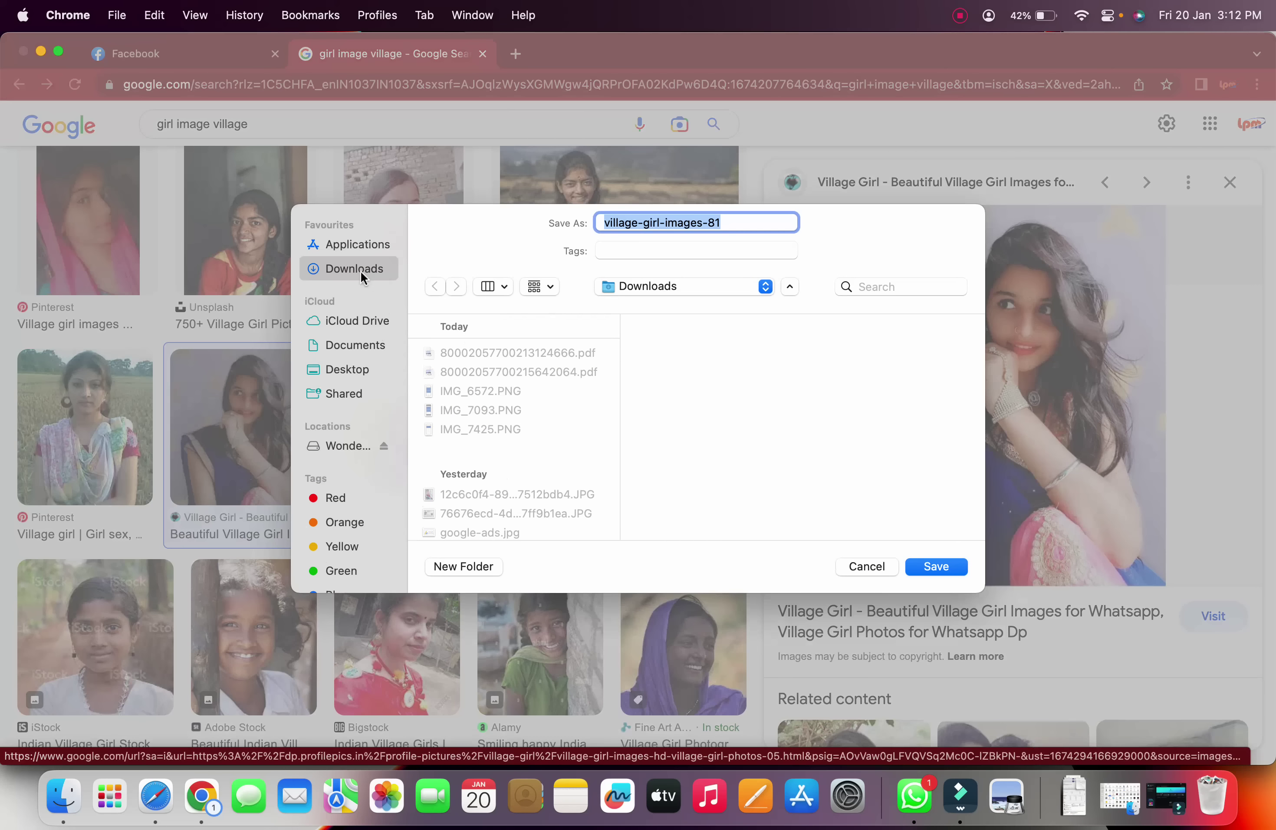
{"action": "left_click", "coordinate": [360, 270]}
{"action": "left_click", "coordinate": [925, 567]}
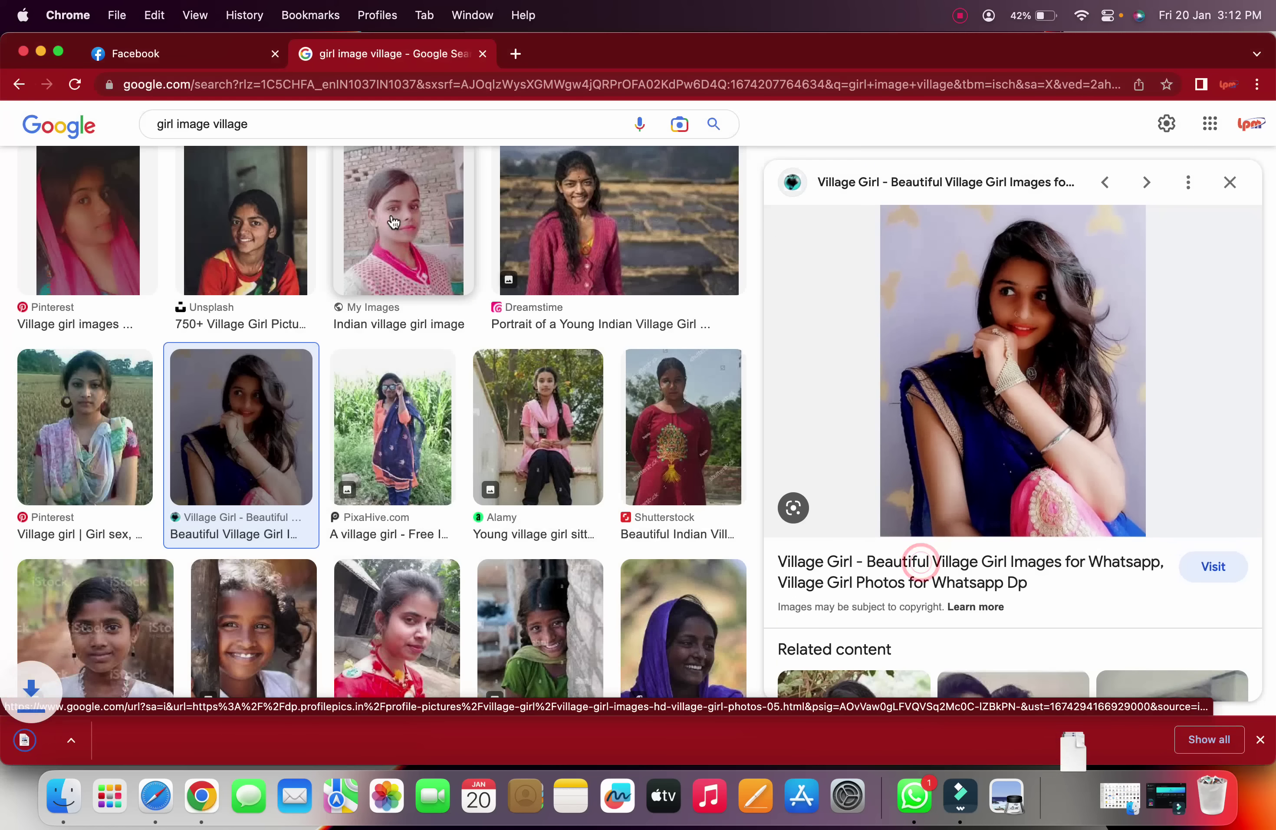
Step: Return to the Facebook page setup and upload village-girl-images-81.jpg from Downloads as the profile picture
{"action": "left_click", "coordinate": [150, 54]}
{"action": "left_click", "coordinate": [158, 344]}
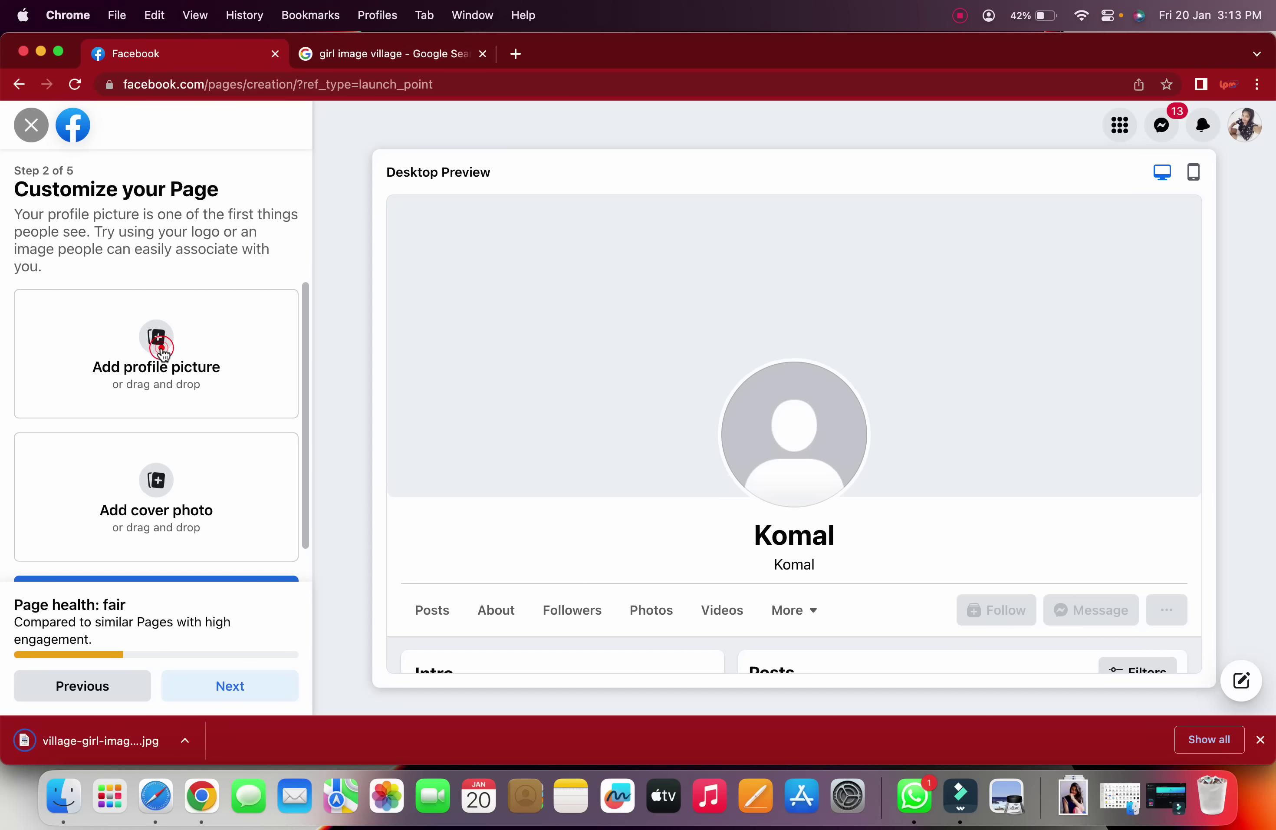
{"action": "left_click", "coordinate": [182, 186]}
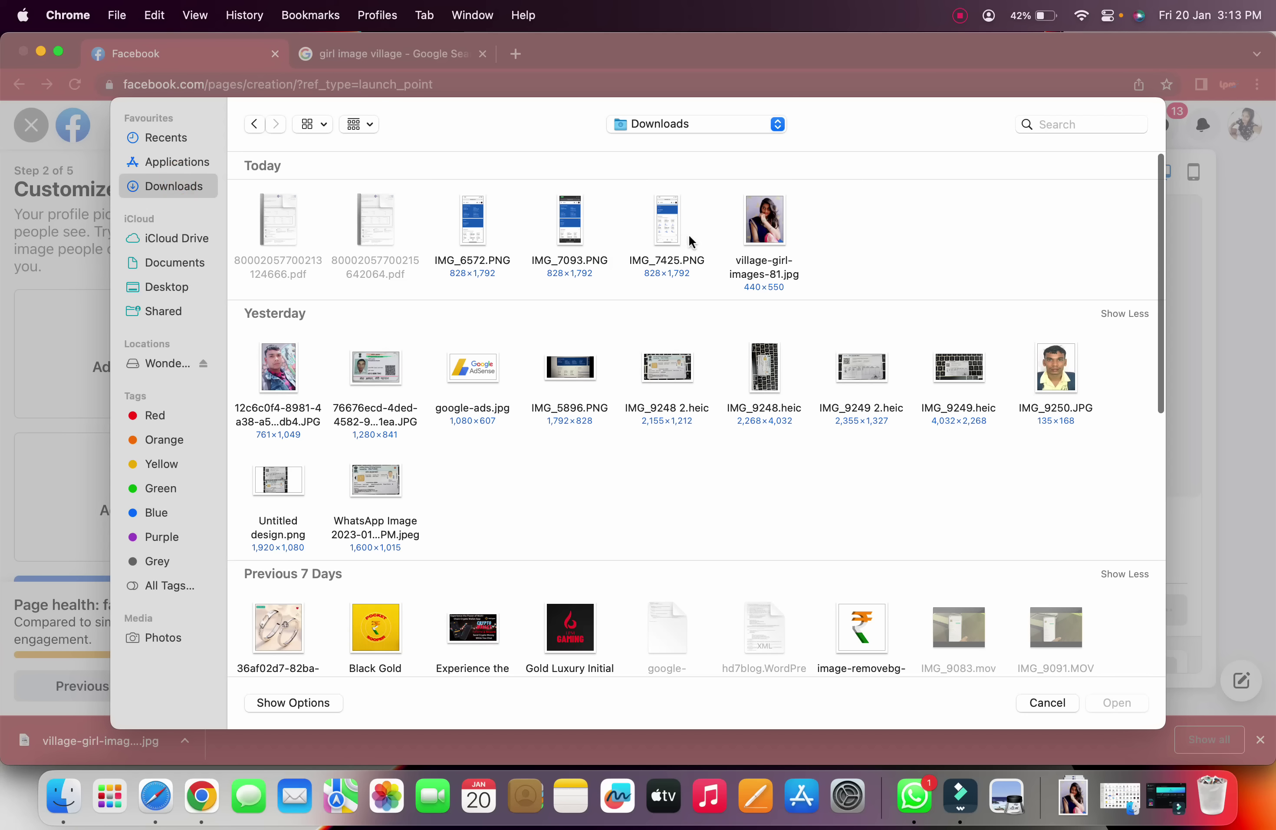
{"action": "left_click", "coordinate": [783, 221]}
{"action": "left_click", "coordinate": [1117, 703]}
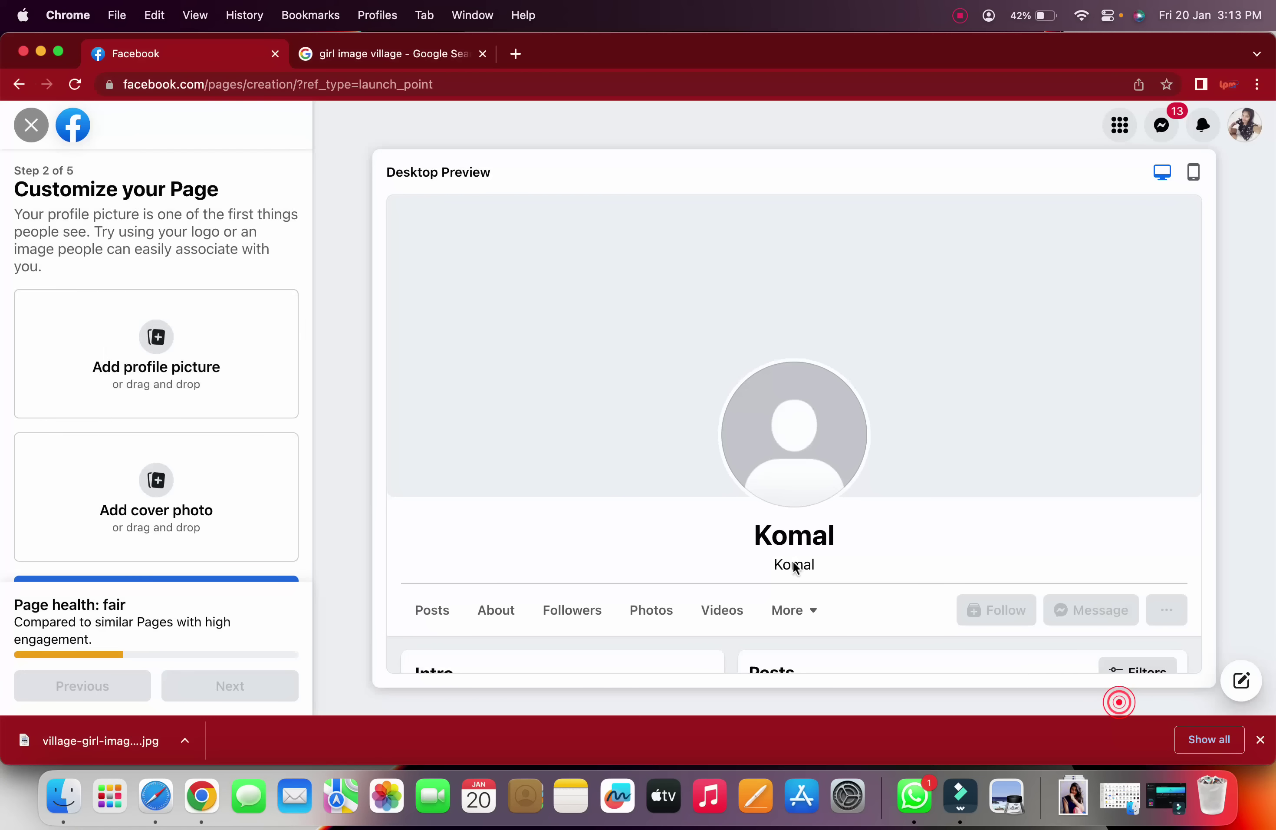
Step: Return to the Google image results and save the Twitter photo of the woman in navy blue by a brick wall to Downloads
{"action": "left_click", "coordinate": [416, 54]}
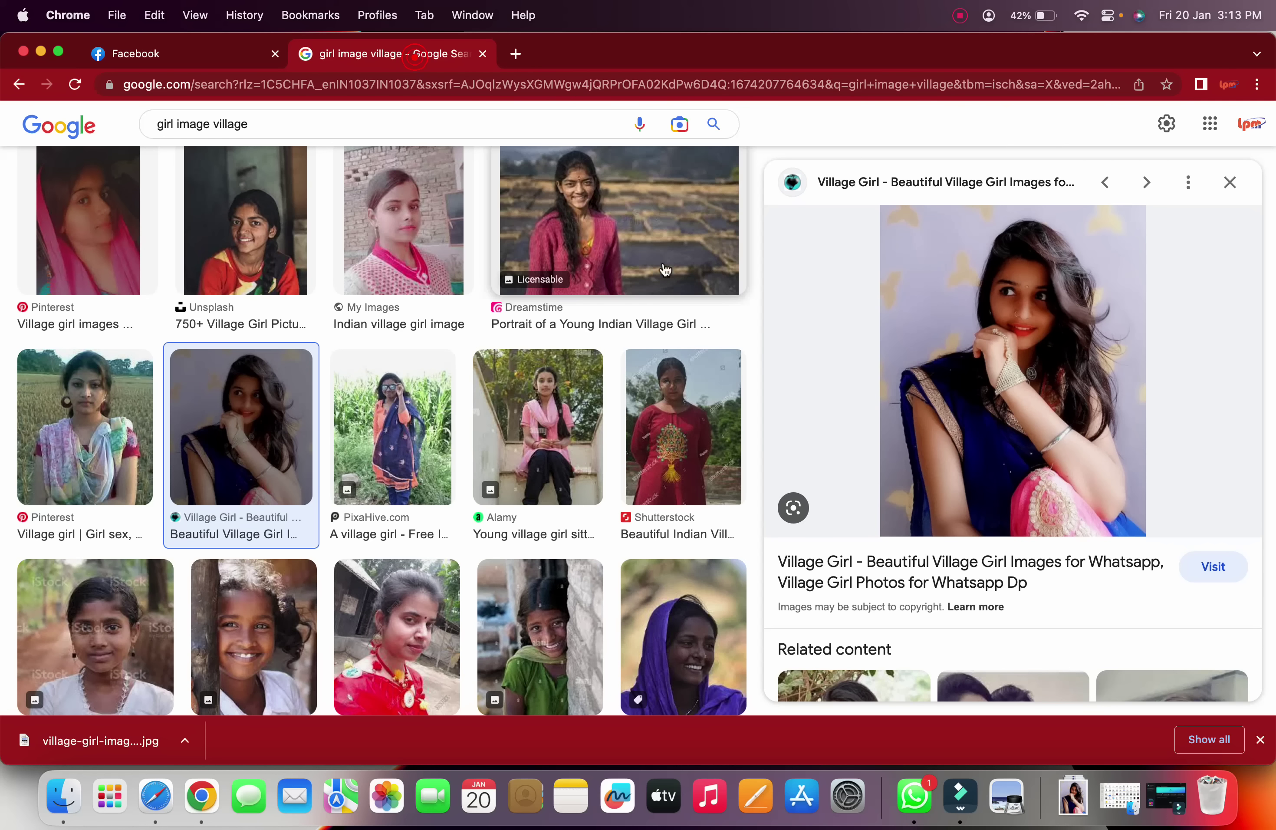
{"action": "scroll", "coordinate": [359, 565], "scroll_direction": "down", "scroll_amount": 8}
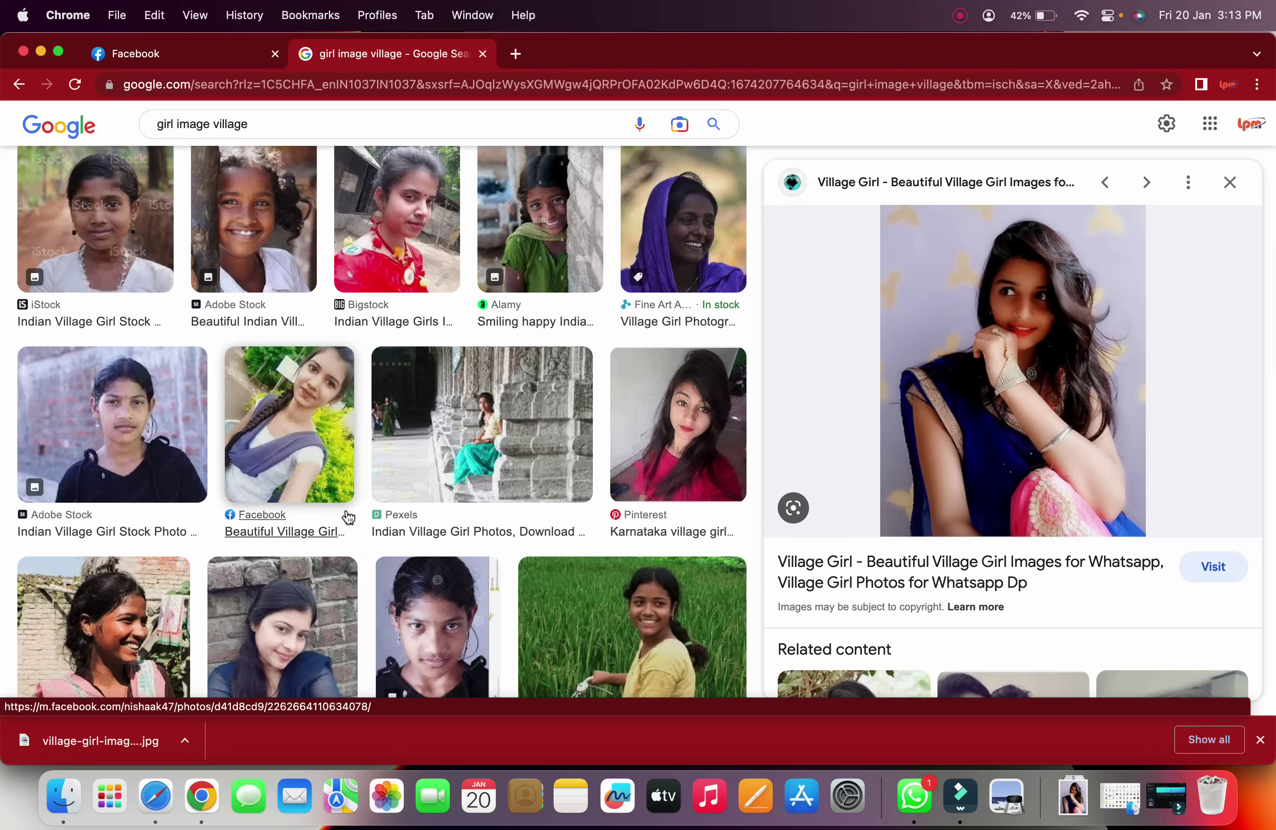
{"action": "scroll", "coordinate": [299, 528], "scroll_direction": "down", "scroll_amount": 3}
{"action": "left_click", "coordinate": [666, 449]}
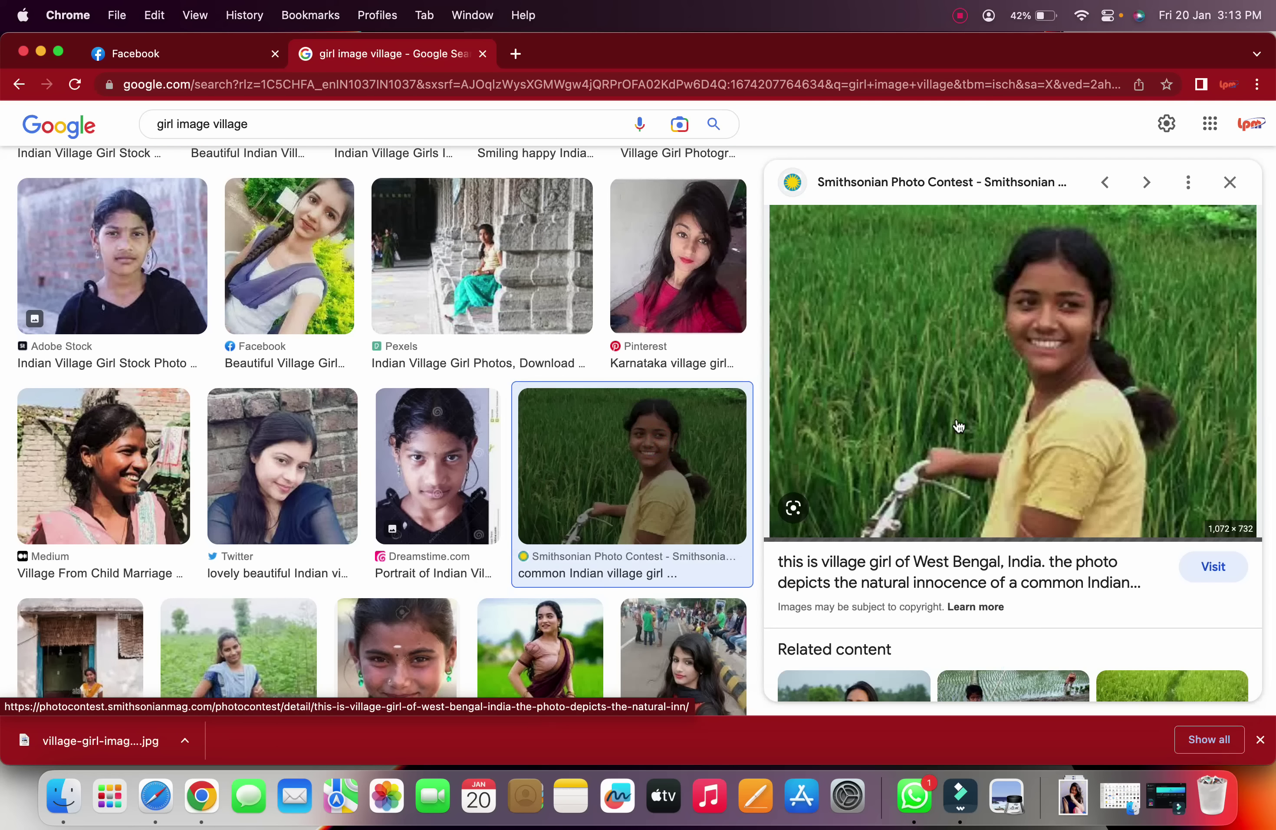
{"action": "scroll", "coordinate": [957, 424], "scroll_direction": "down", "scroll_amount": 6}
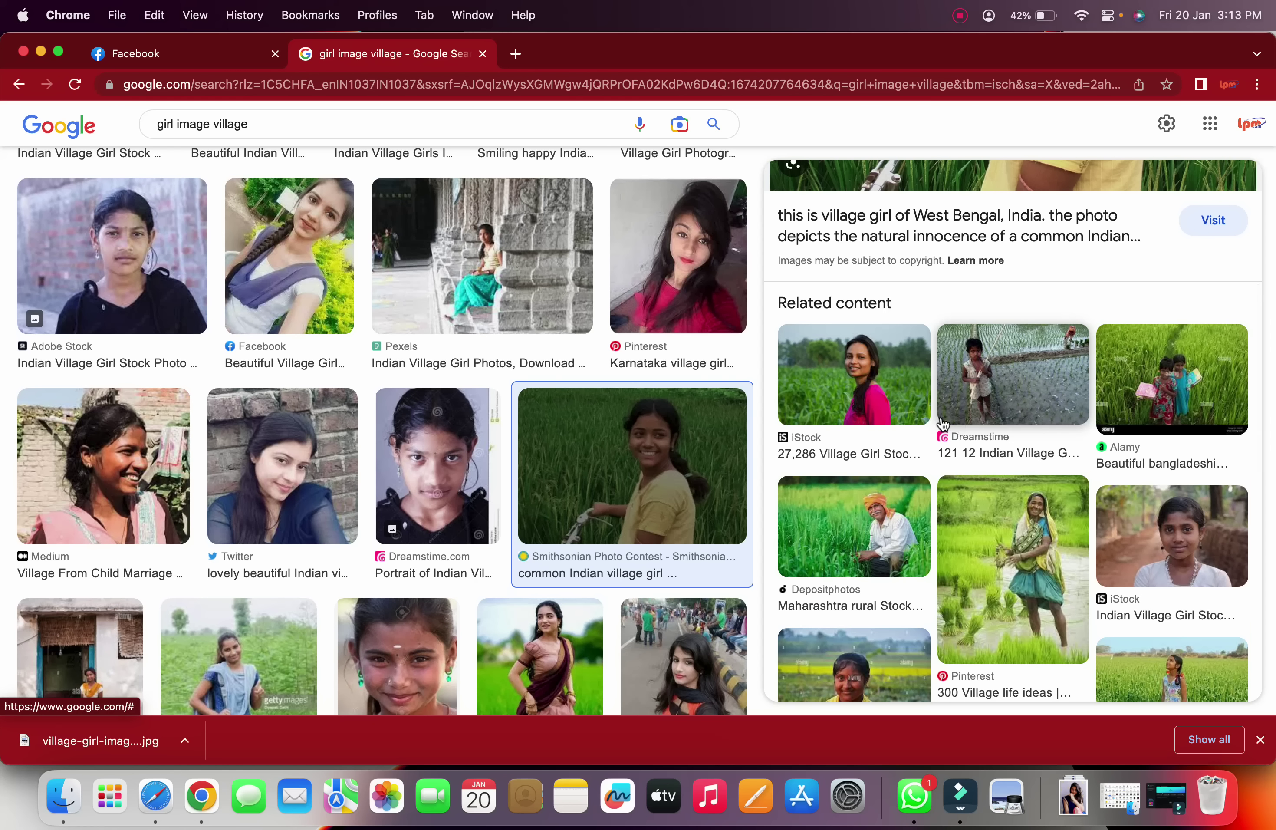
{"action": "scroll", "coordinate": [935, 601], "scroll_direction": "down", "scroll_amount": 4}
{"action": "scroll", "coordinate": [431, 458], "scroll_direction": "down", "scroll_amount": 6}
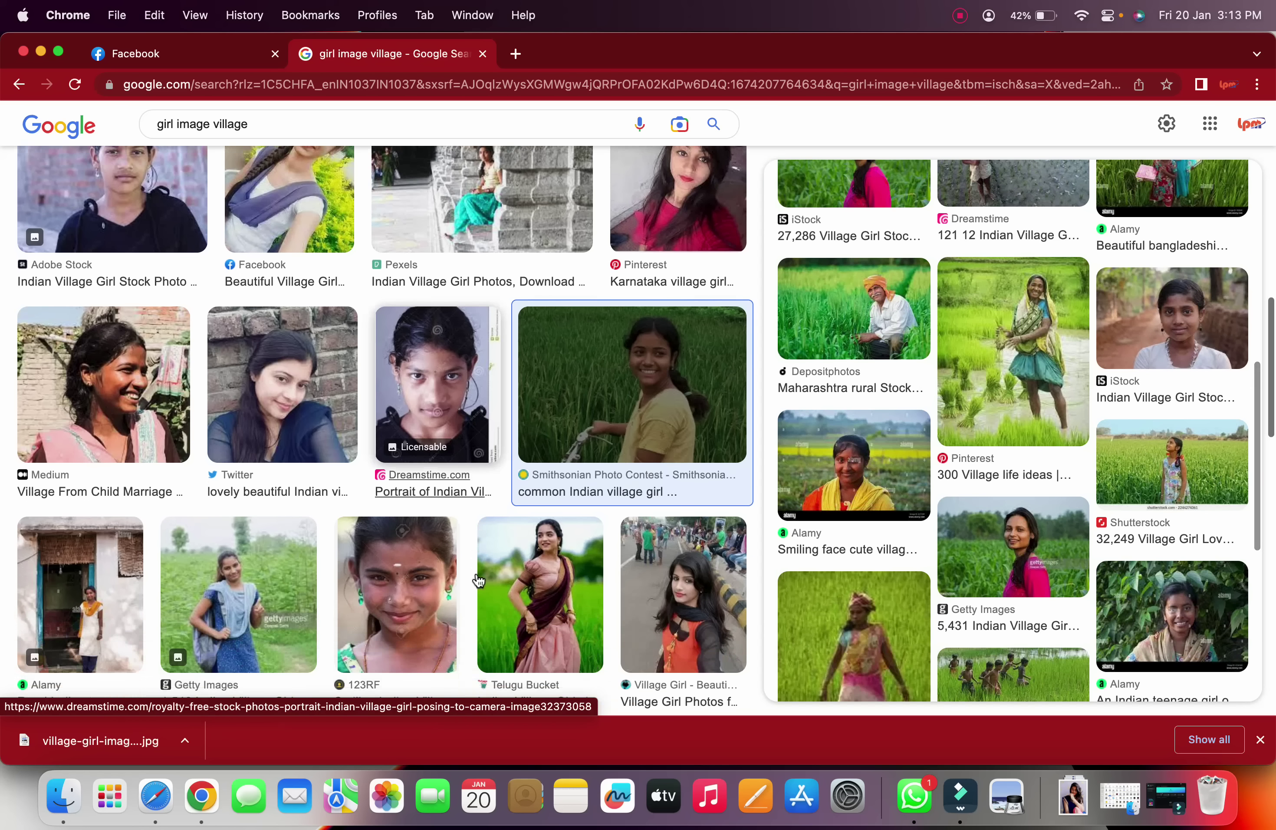
{"action": "left_click", "coordinate": [301, 216]}
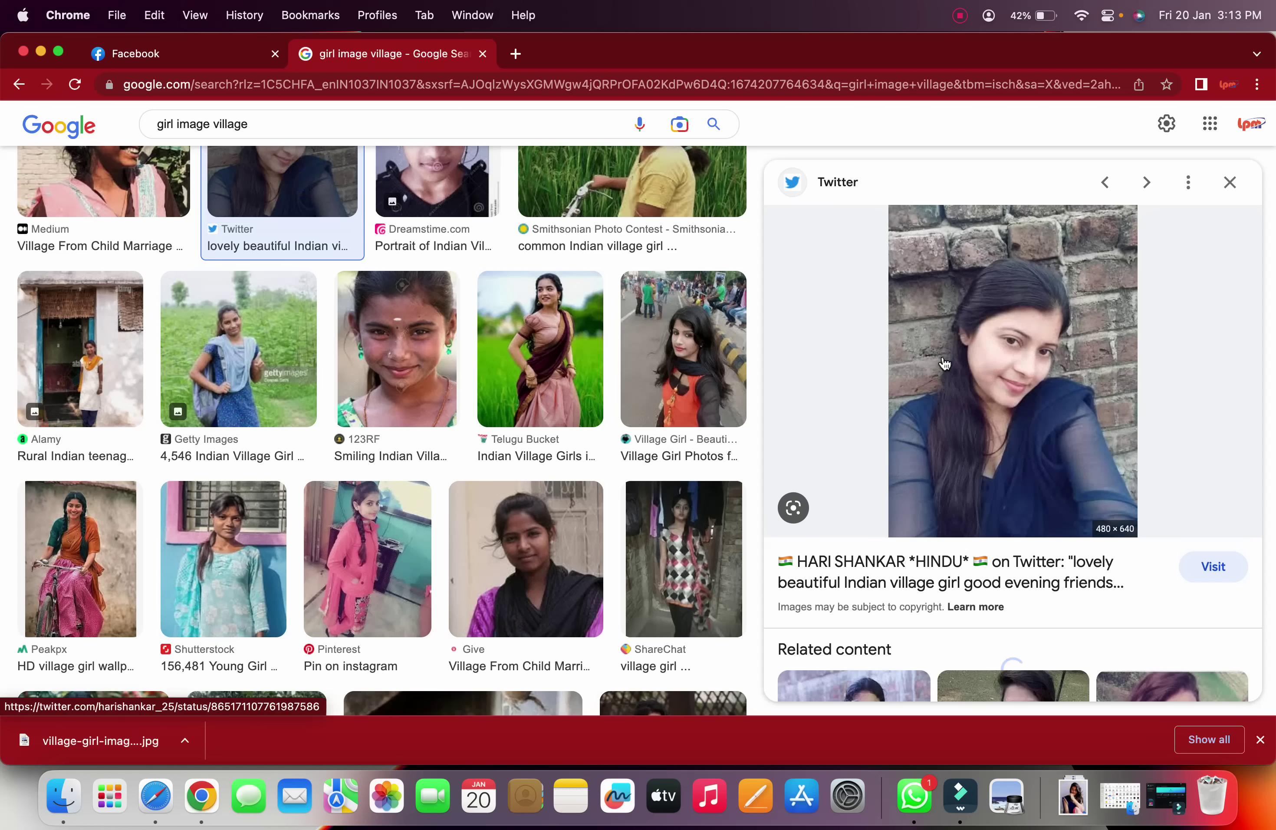
{"action": "right_click", "coordinate": [951, 304]}
{"action": "left_click", "coordinate": [1008, 495]}
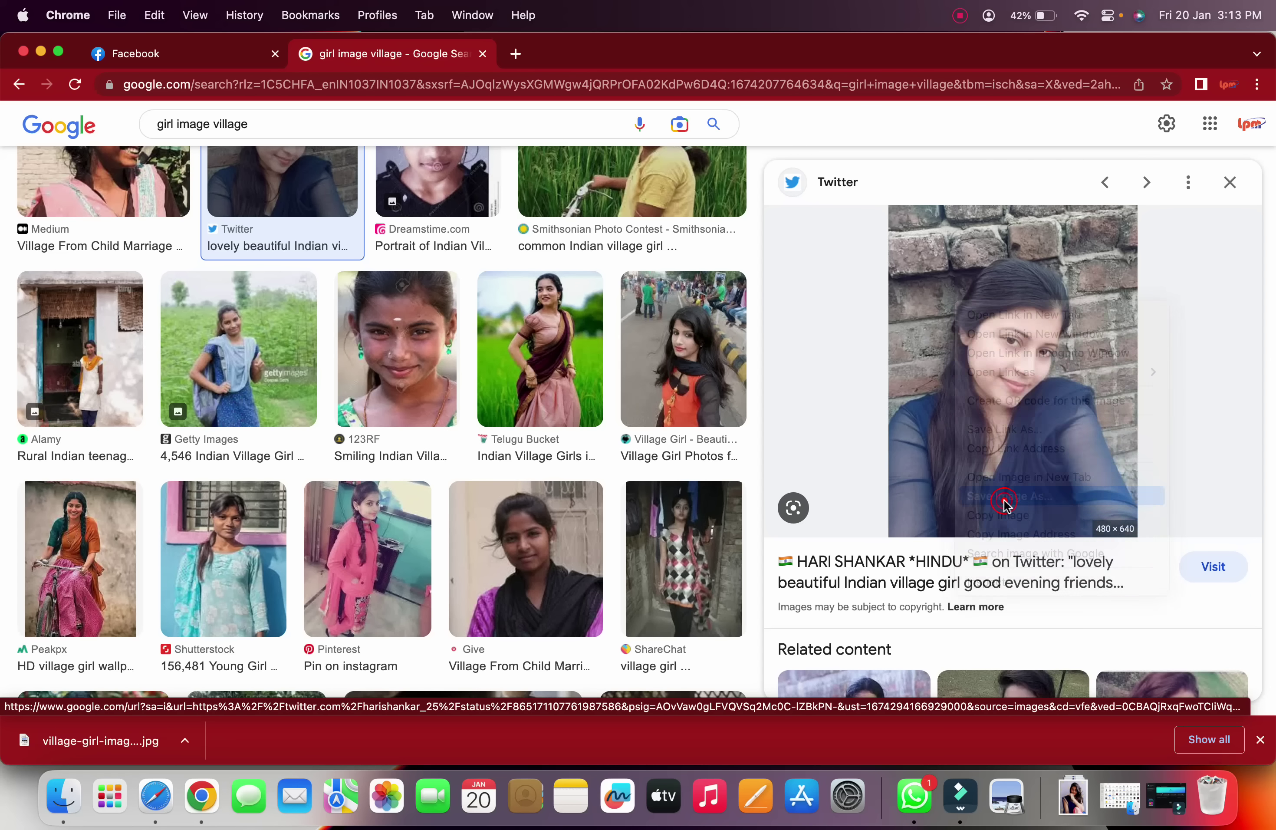
{"action": "left_click", "coordinate": [936, 567]}
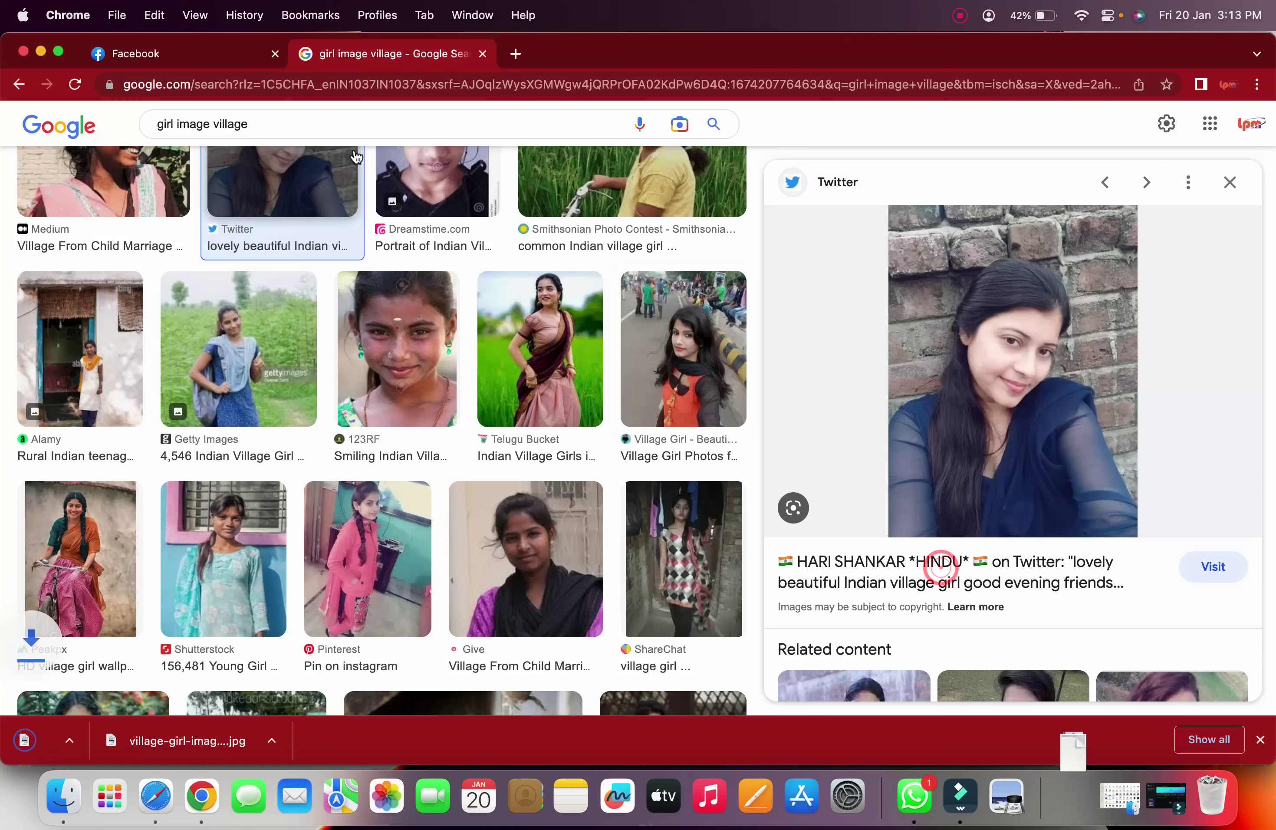
Step: Return to the Facebook page setup and upload DAG0iM3UwAAIJ5P.jpg from Downloads as the cover photo
{"action": "left_click", "coordinate": [191, 56]}
{"action": "left_click", "coordinate": [176, 475]}
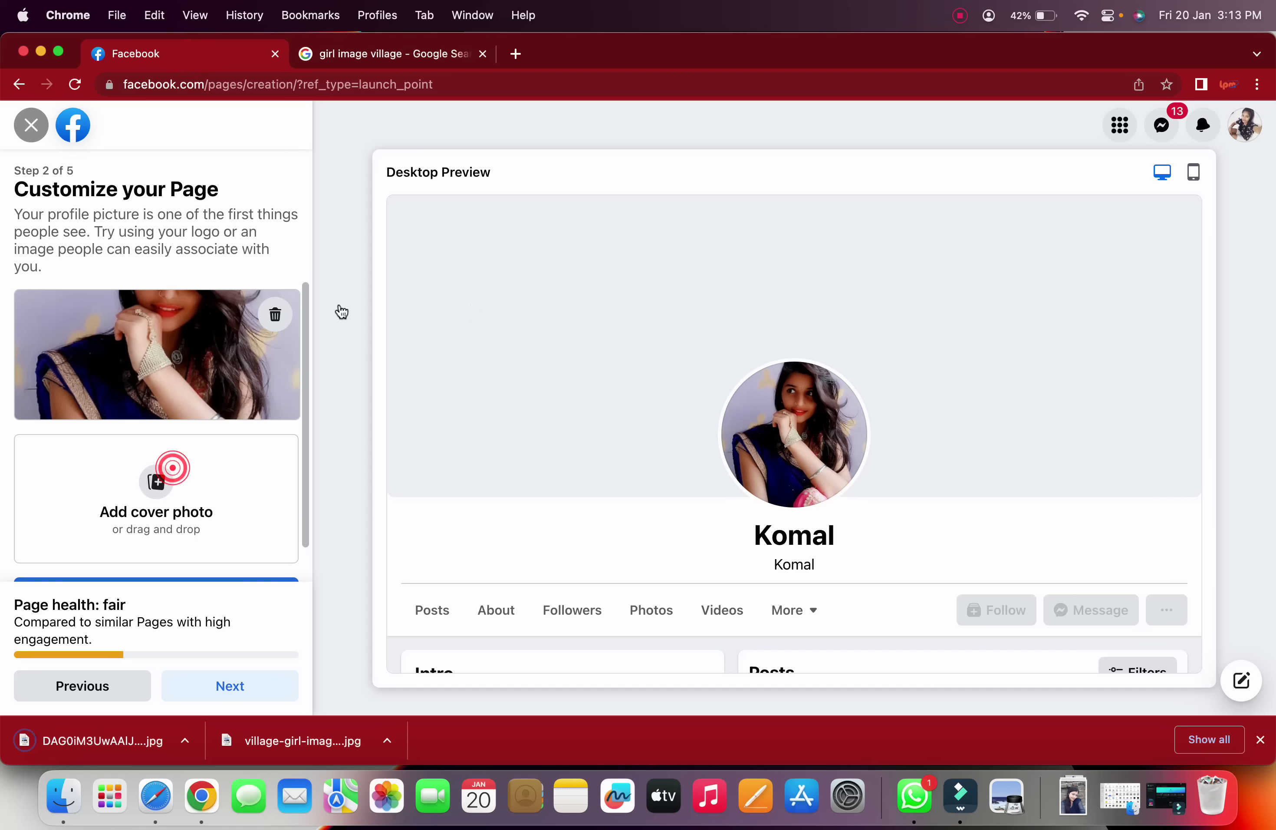
{"action": "left_click", "coordinate": [464, 230]}
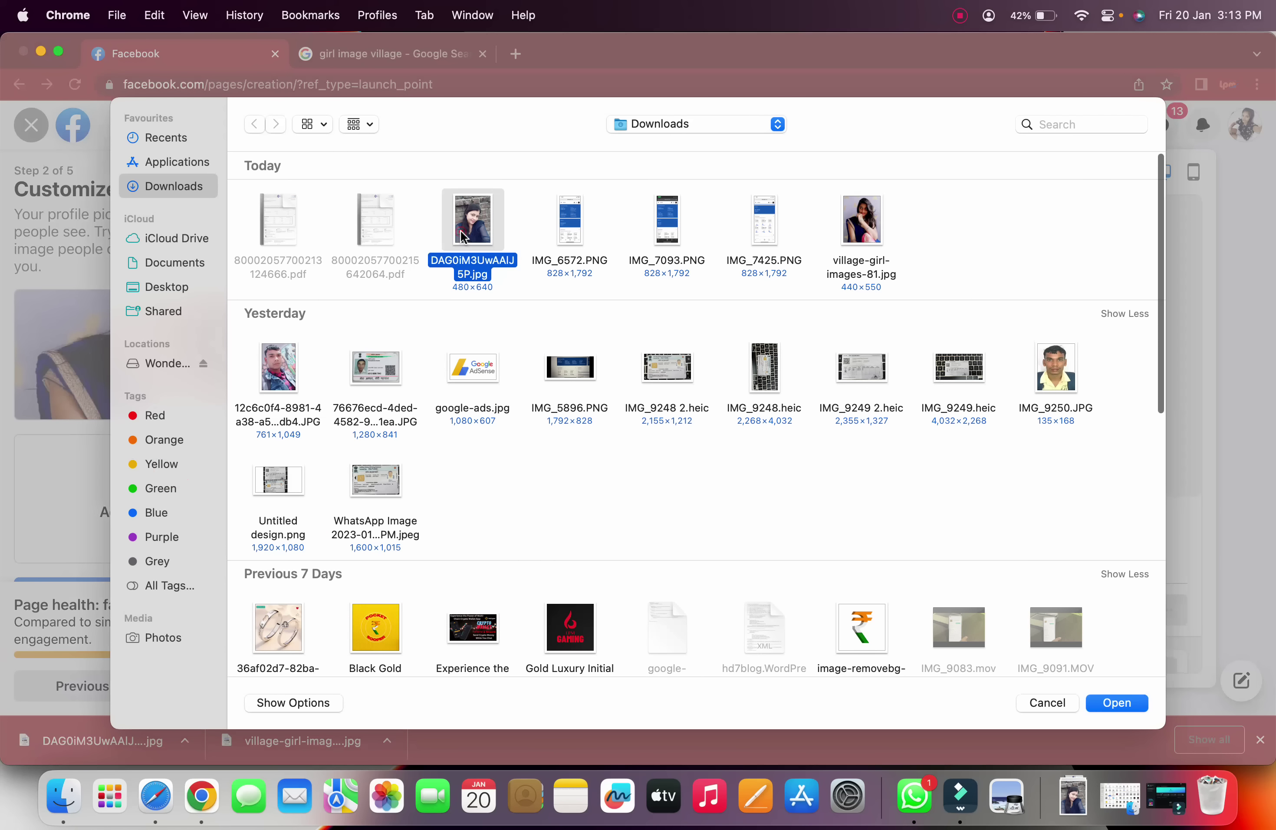
{"action": "left_click", "coordinate": [1126, 702]}
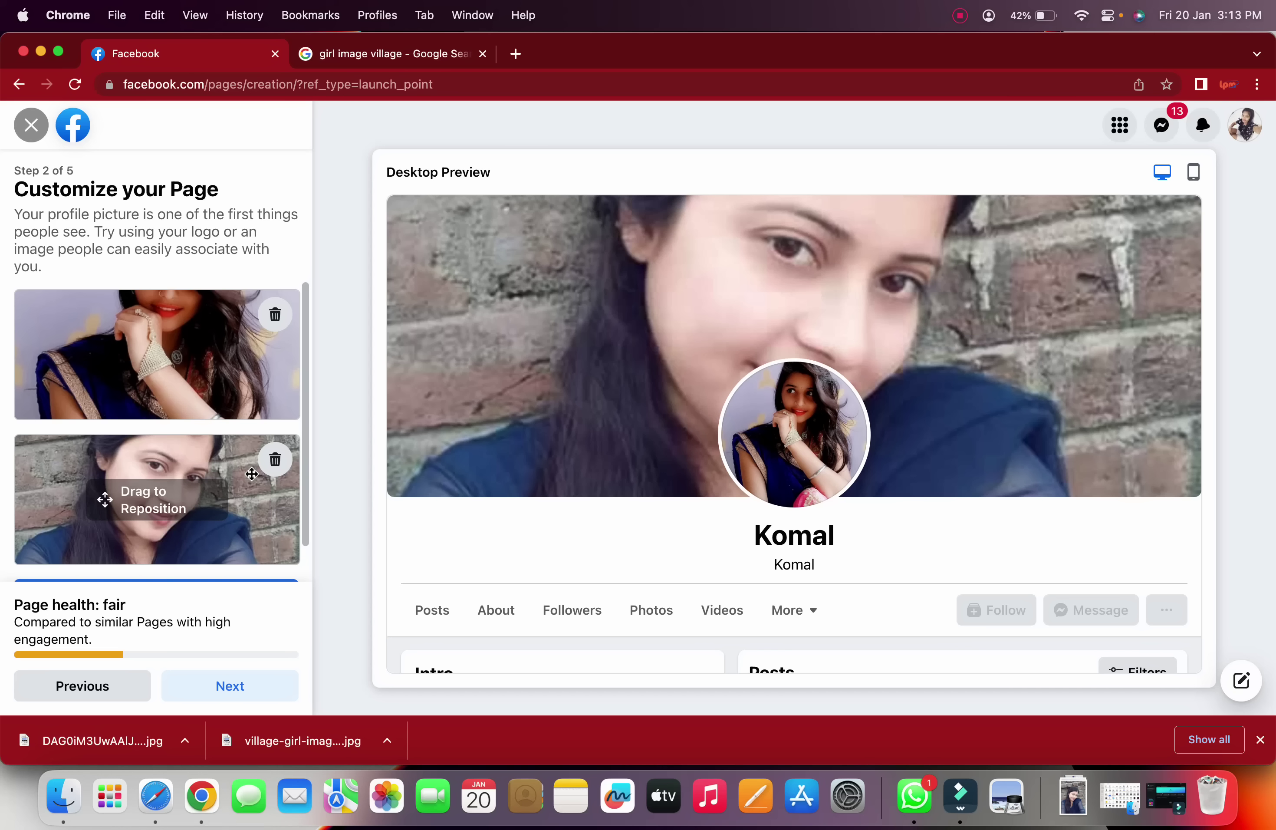
Step: Continue past page customization and skip connecting WhatsApp to the Page
{"action": "left_click", "coordinate": [226, 685]}
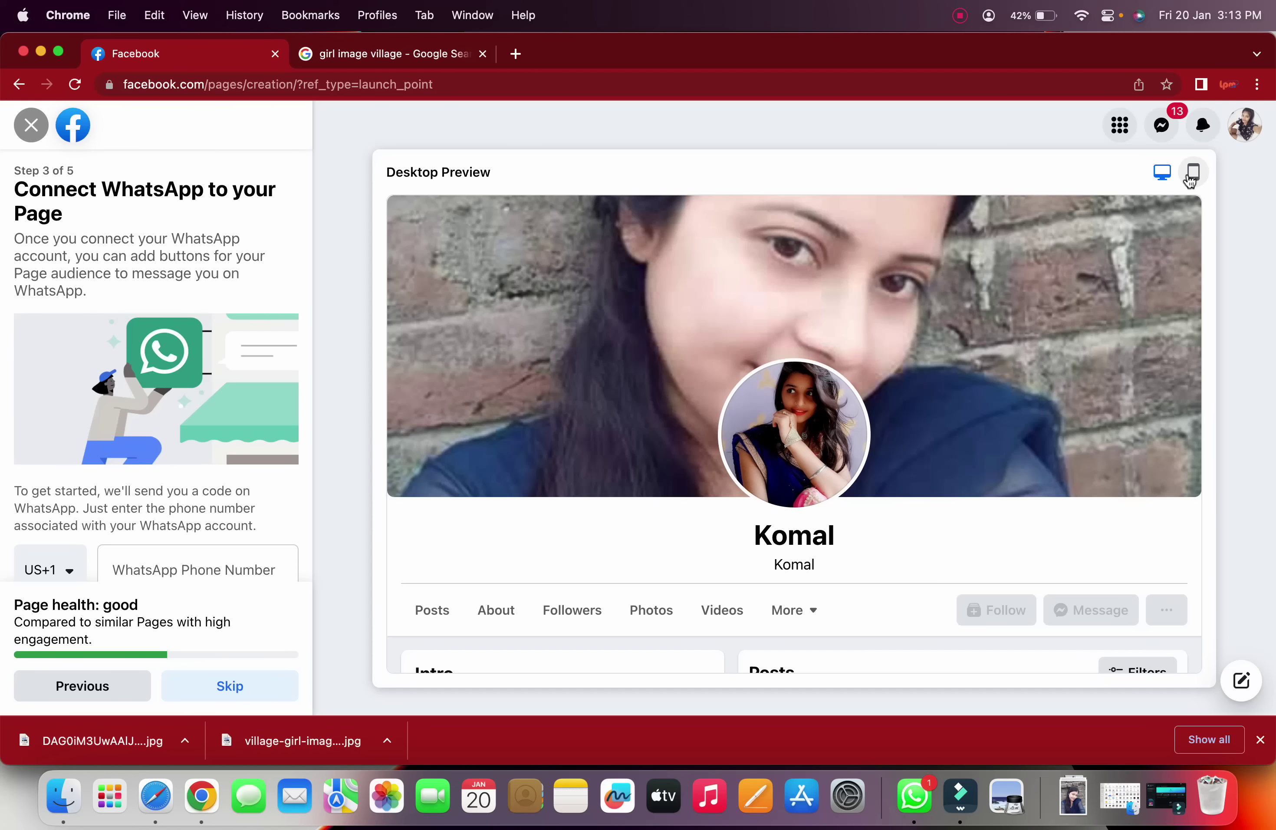
{"action": "scroll", "coordinate": [137, 501], "scroll_direction": "down", "scroll_amount": 2}
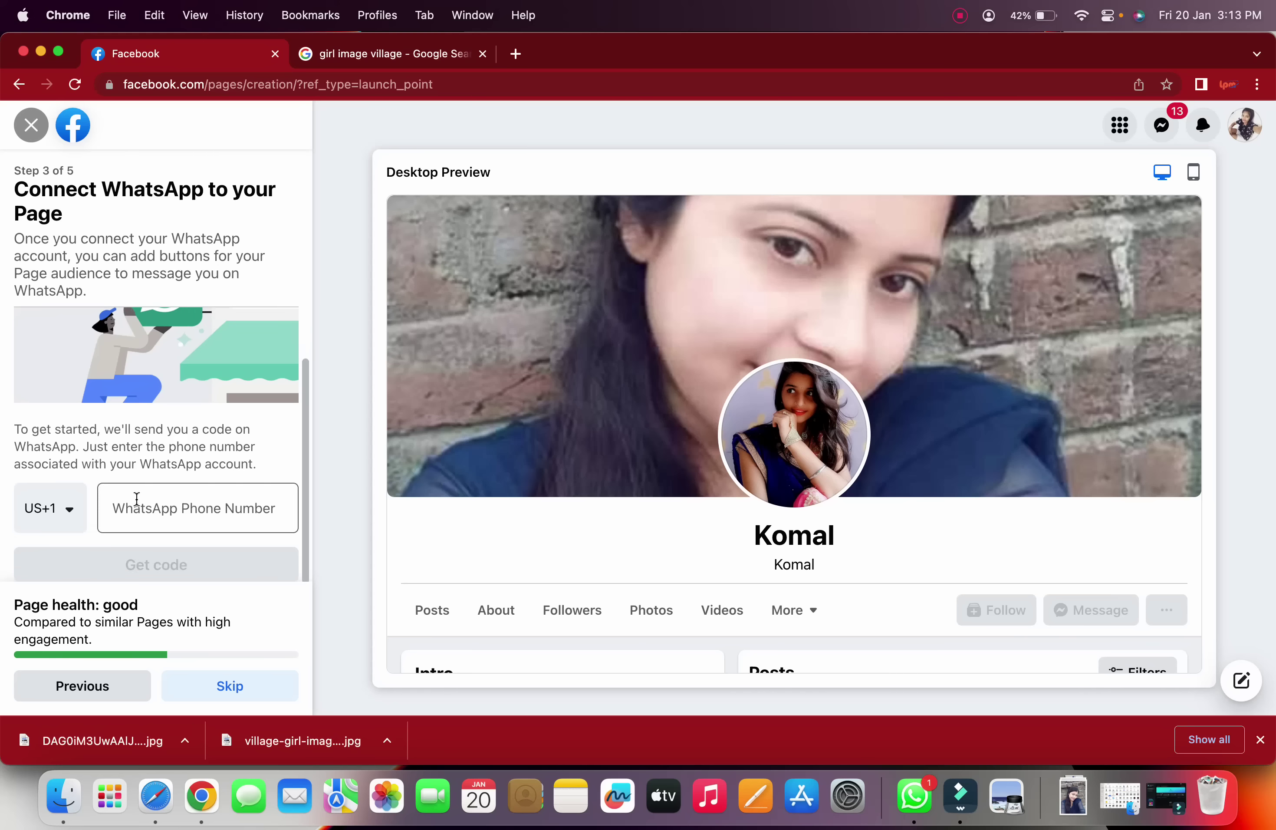
{"action": "left_click", "coordinate": [237, 687]}
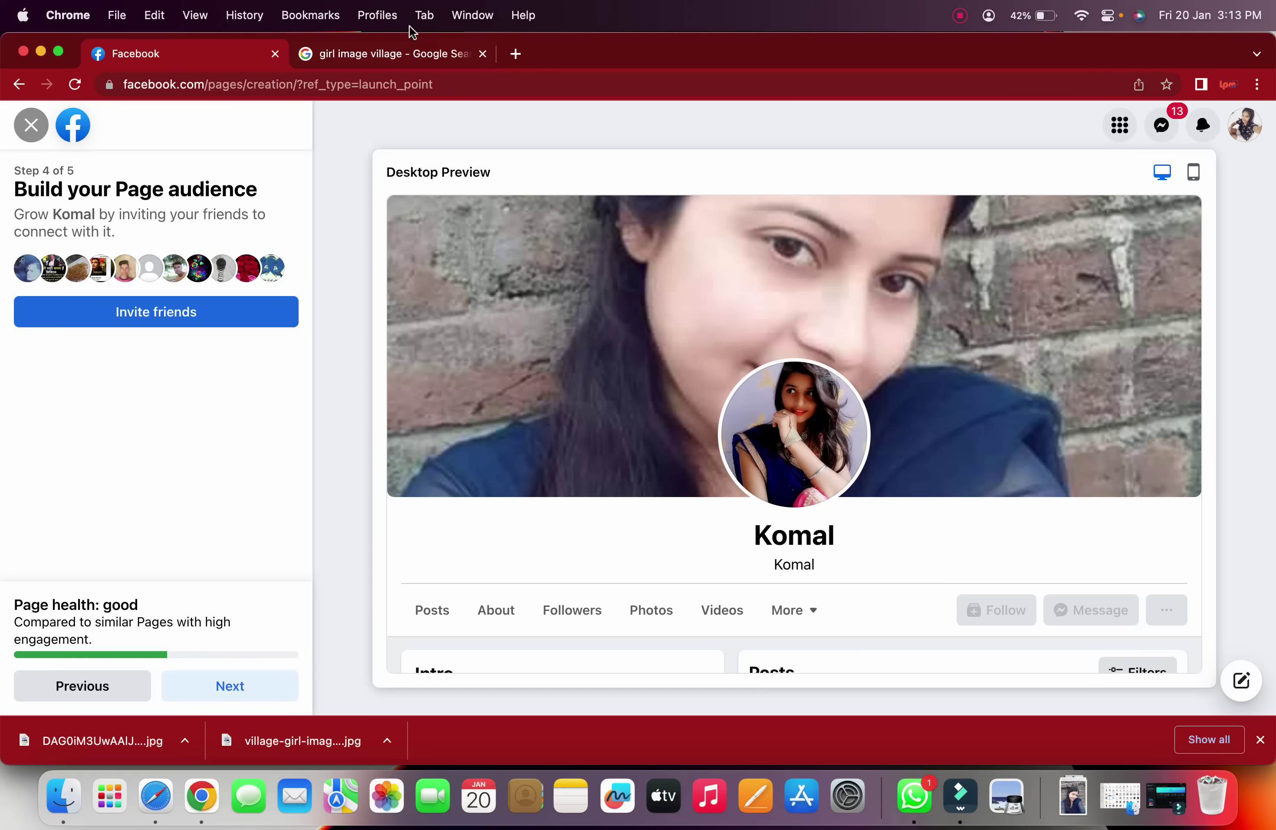
Step: Look at the Lavkush Technical YouTube community posts in another Chrome profile and return to the New Bhojpuri profile
{"action": "left_click", "coordinate": [388, 18]}
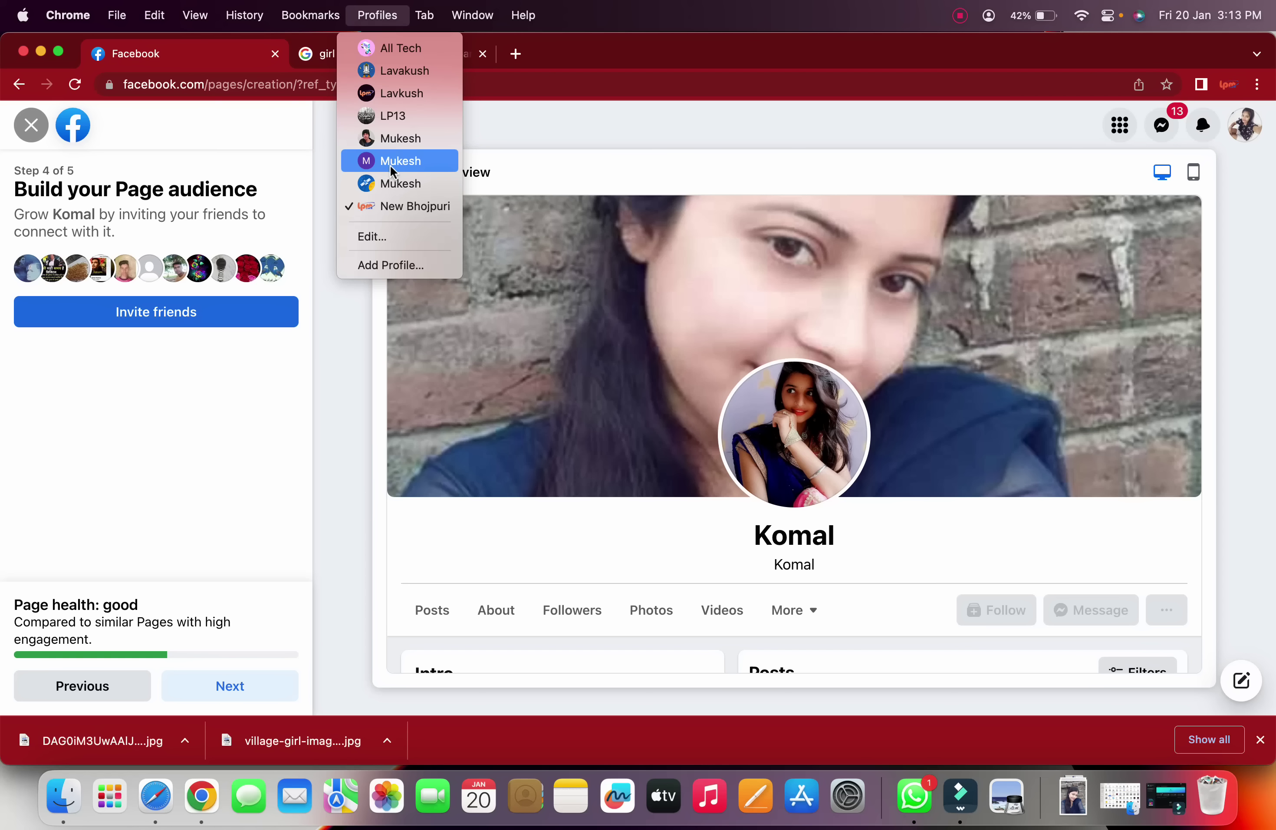
{"action": "left_click", "coordinate": [388, 139]}
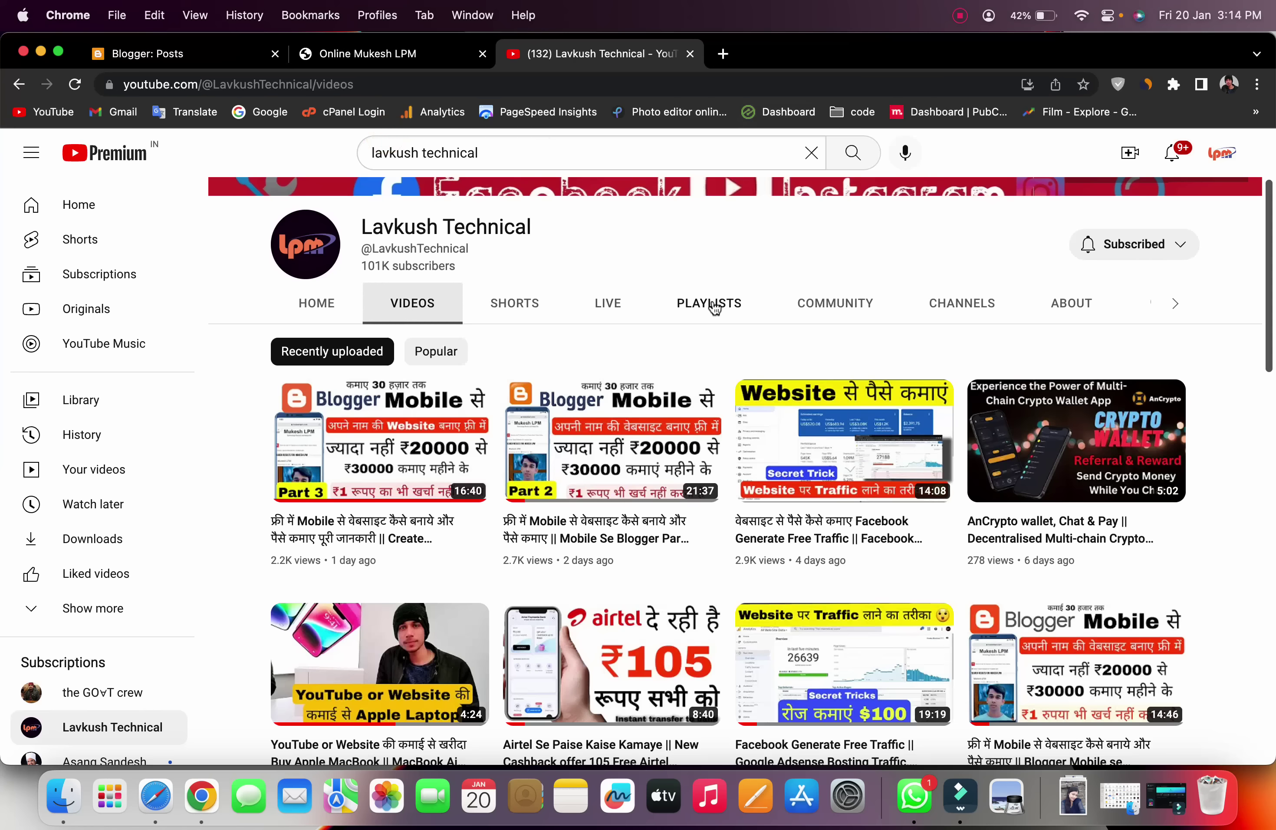
{"action": "left_click", "coordinate": [837, 304]}
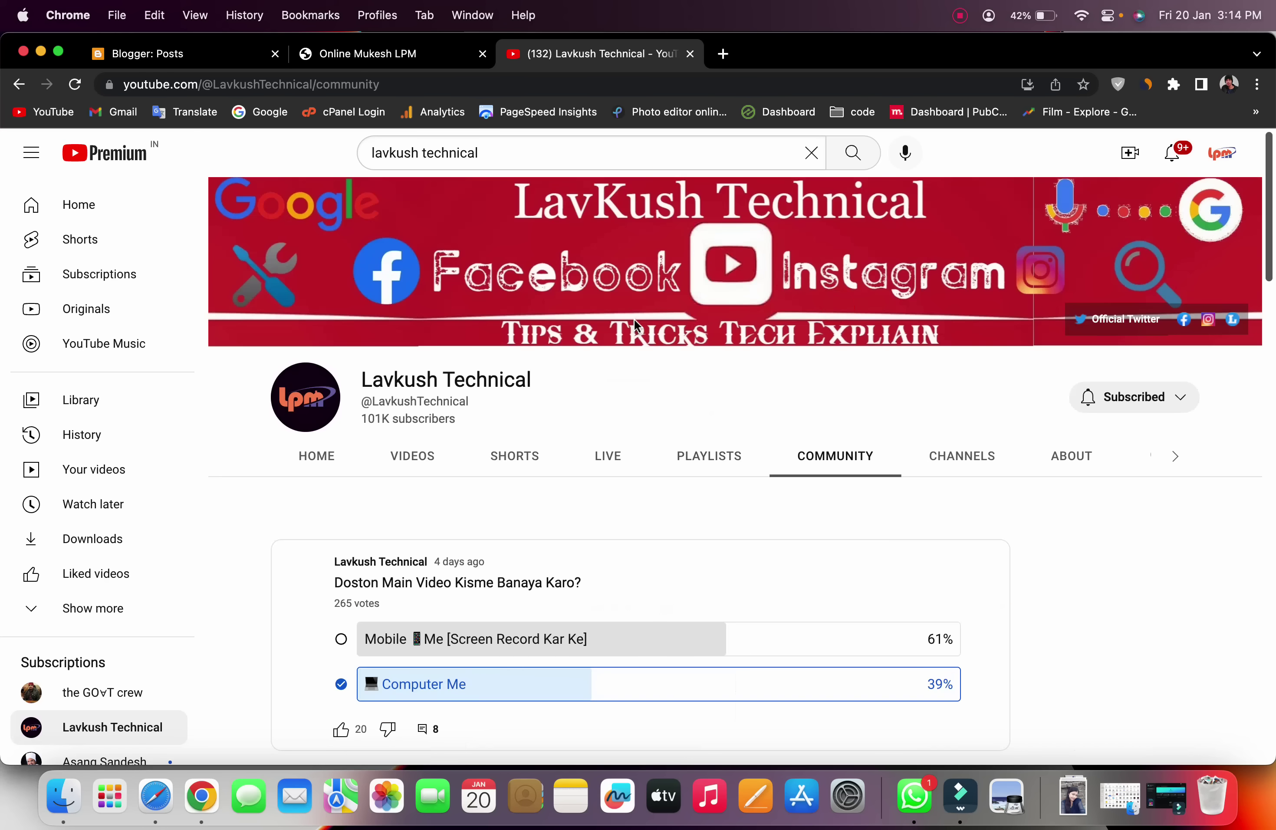
{"action": "scroll", "coordinate": [649, 399], "scroll_direction": "down", "scroll_amount": 4}
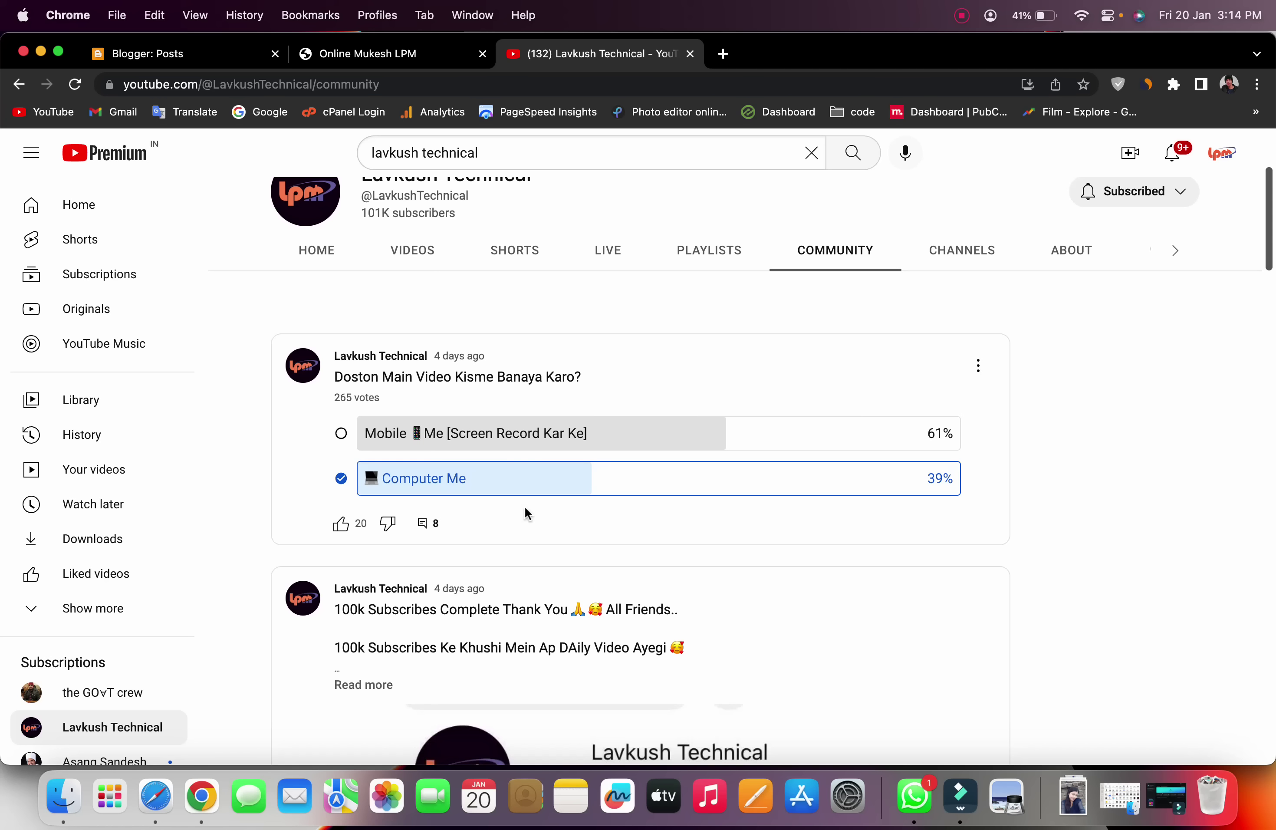
{"action": "left_click", "coordinate": [377, 16]}
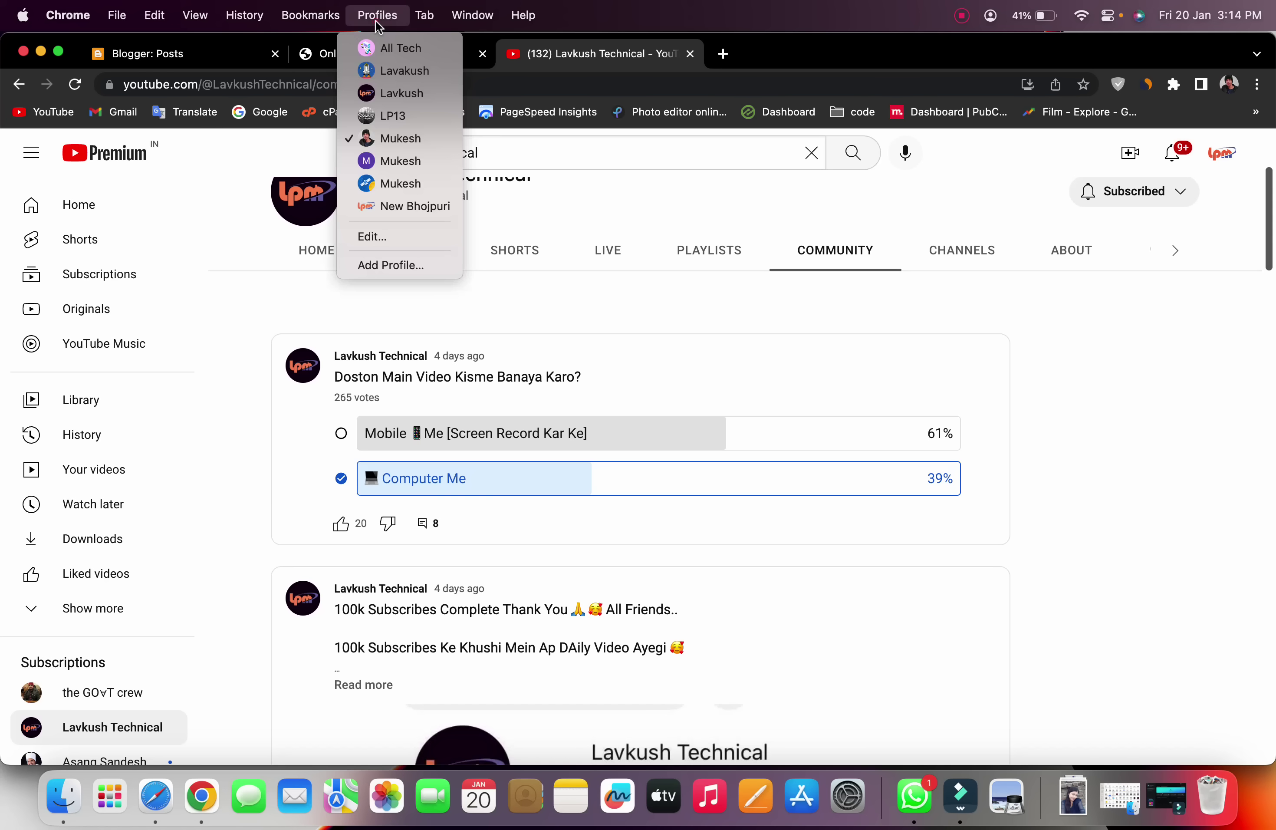
{"action": "left_click", "coordinate": [399, 206]}
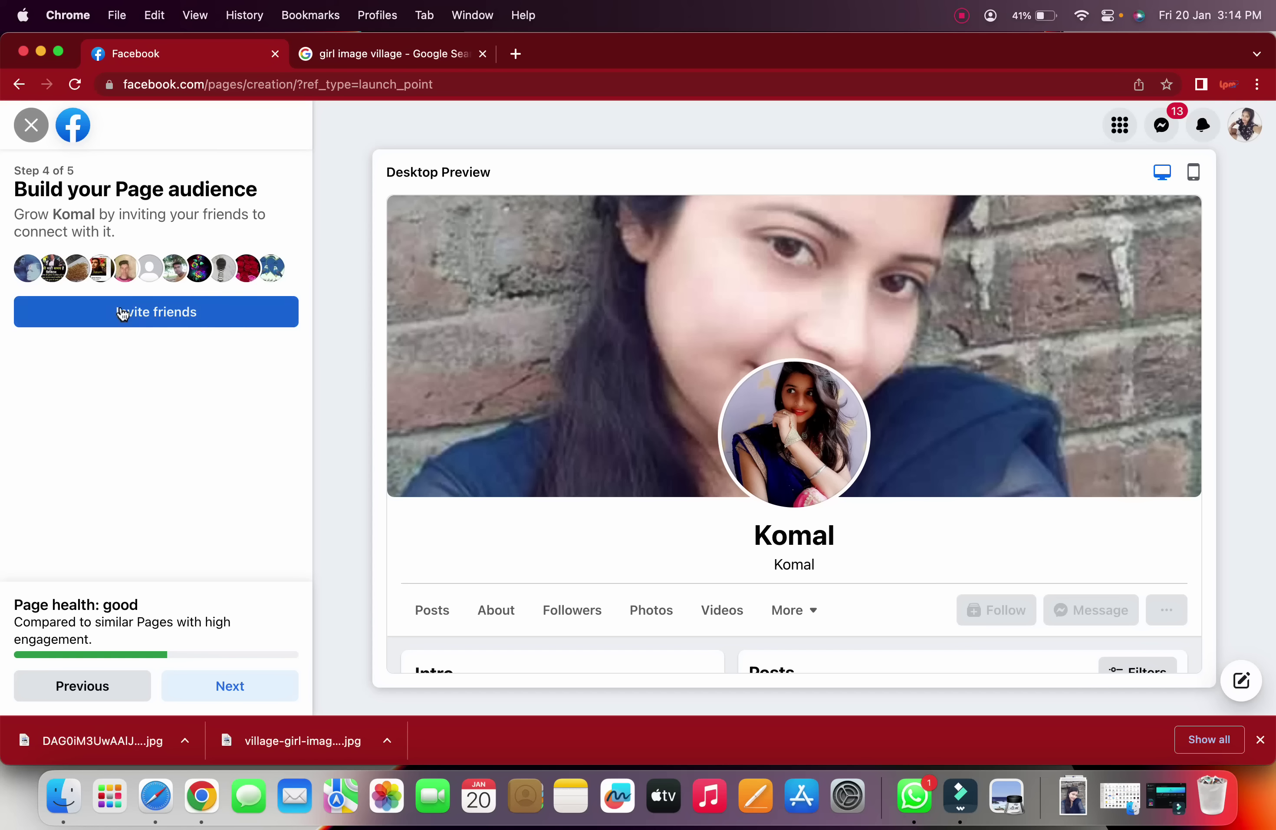
Step: Select all friends in the invitation list and send them invites to the Page
{"action": "left_click", "coordinate": [186, 312]}
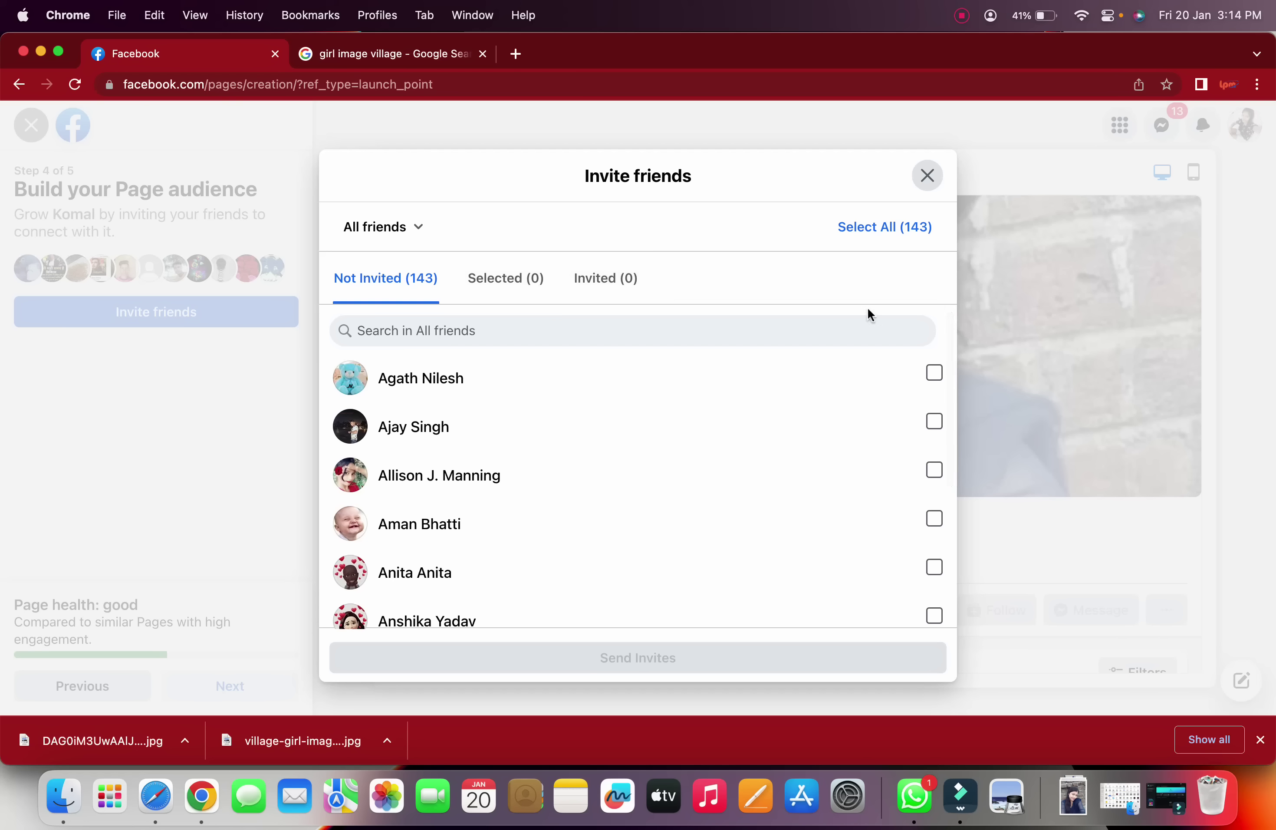
{"action": "left_click", "coordinate": [882, 233]}
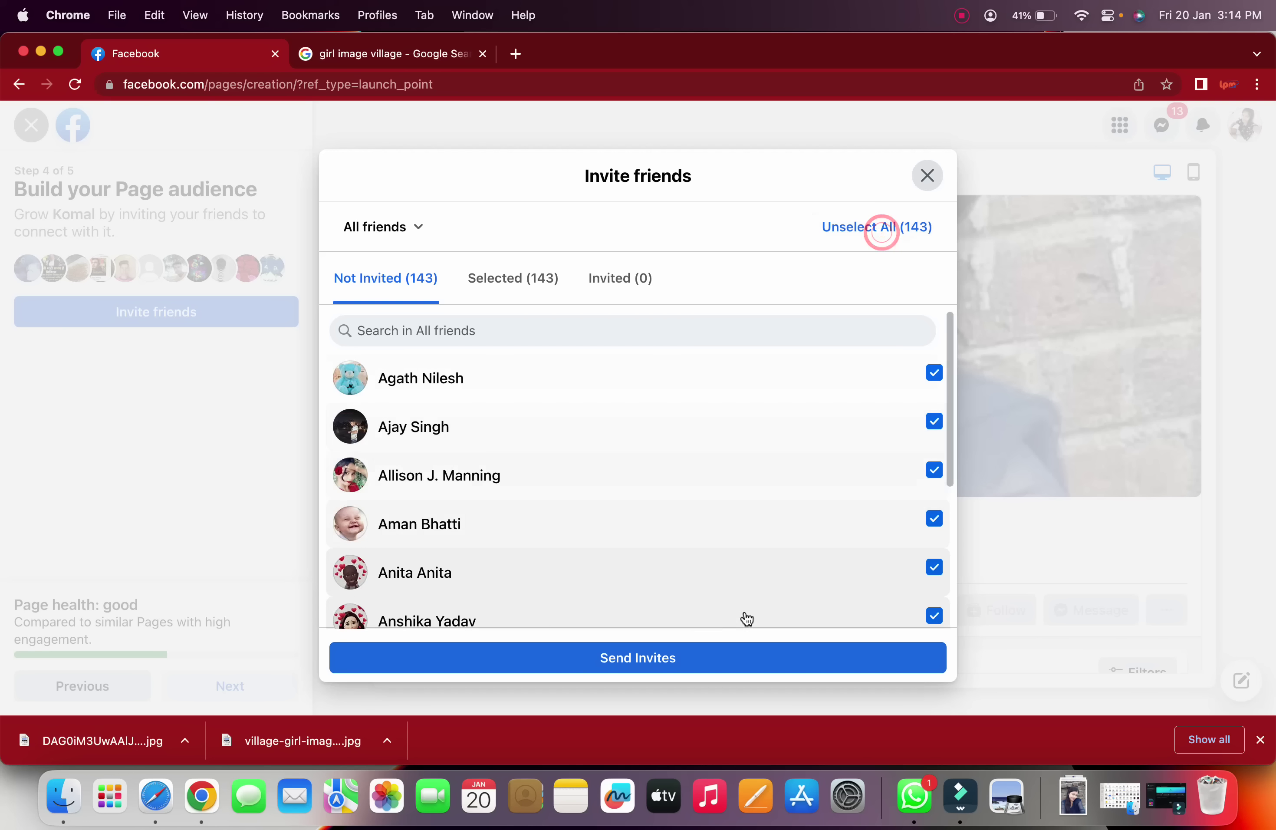
{"action": "left_click", "coordinate": [660, 658]}
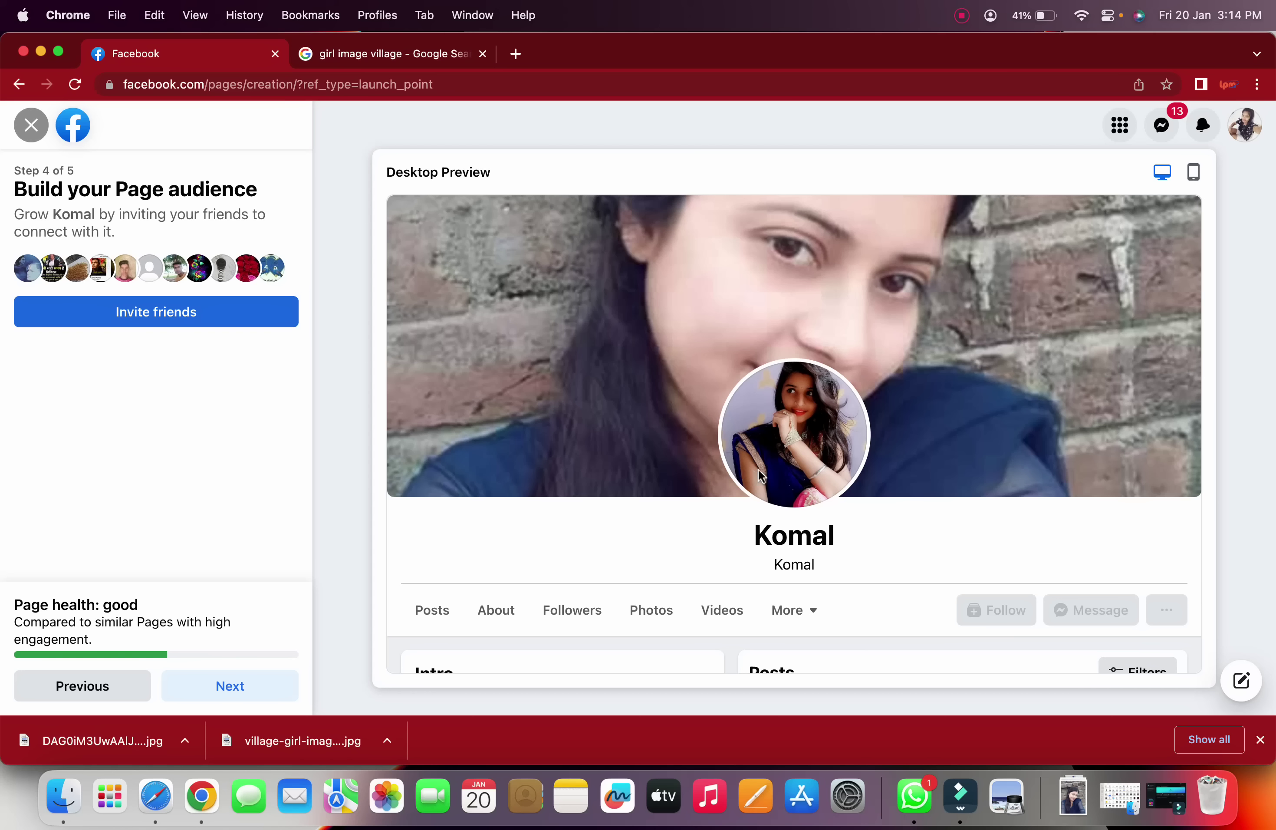
Step: Finish the Page setup with the default notification and marketing email options, and dismiss the browser's downloads bar
{"action": "left_click", "coordinate": [237, 692]}
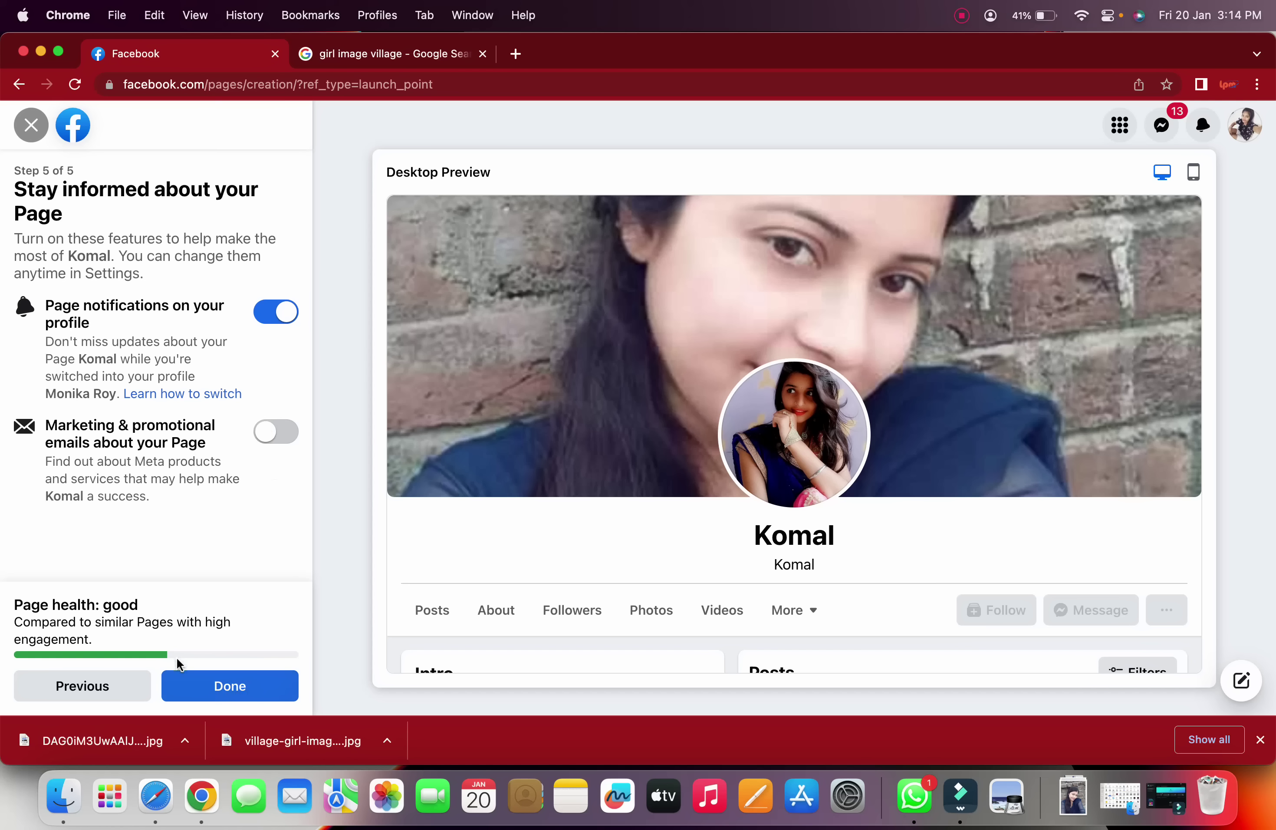
{"action": "left_click", "coordinate": [210, 689]}
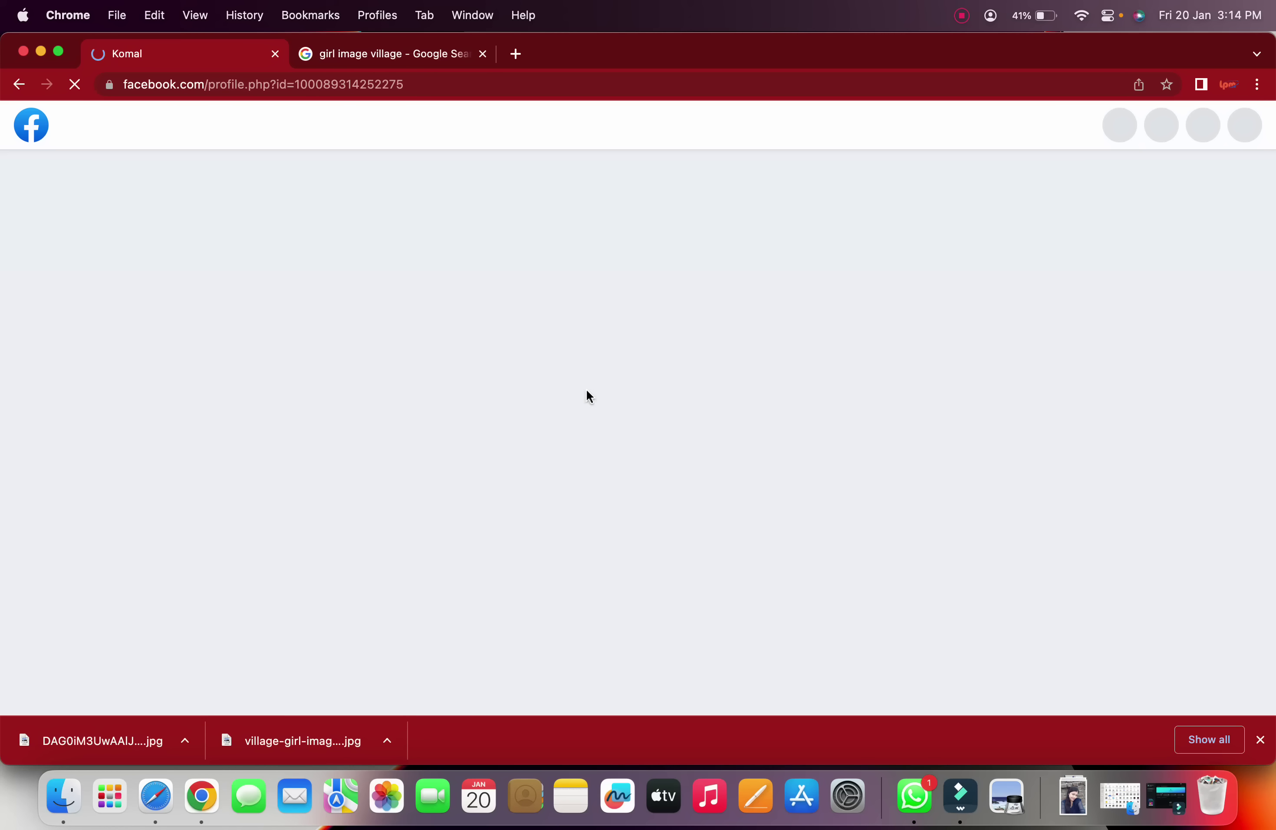
{"action": "left_click", "coordinate": [1260, 739]}
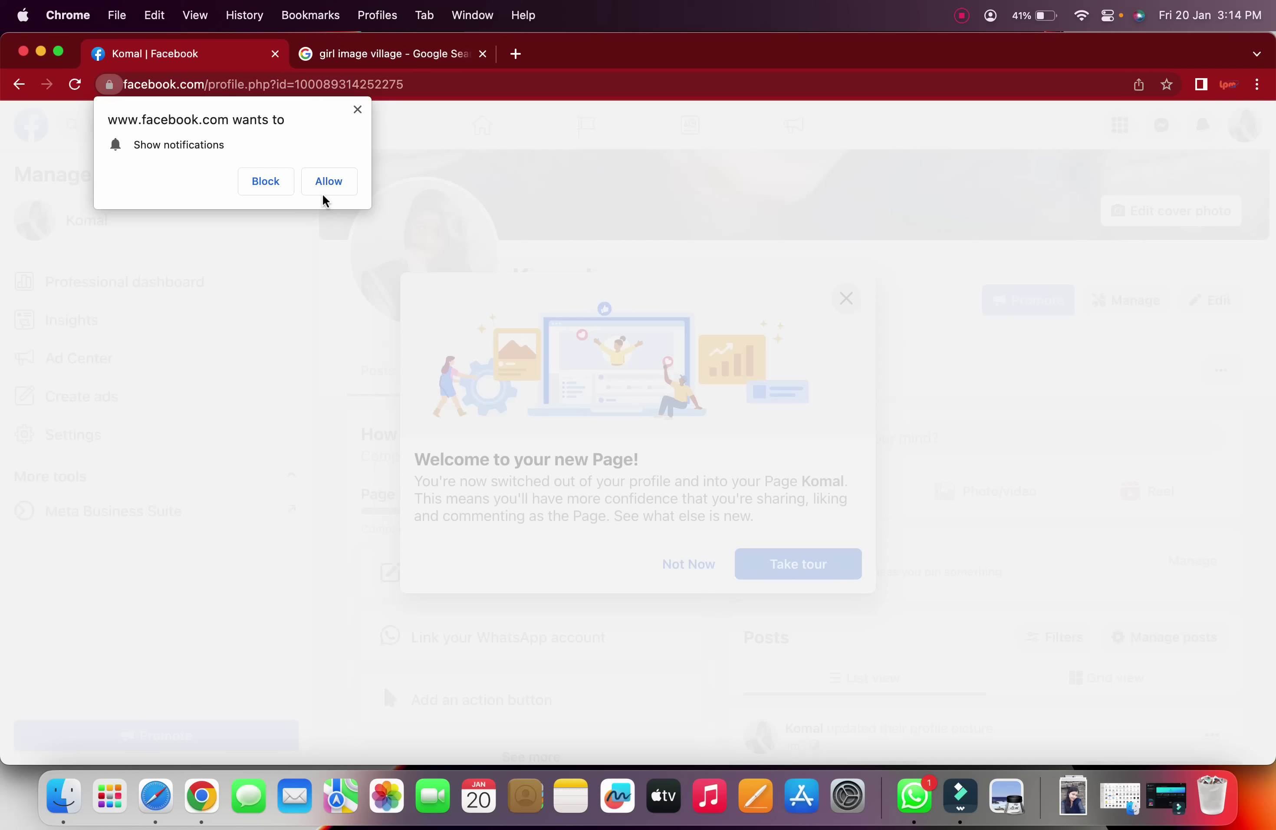
Step: Block Facebook's browser notifications and decline the new Page tour
{"action": "left_click", "coordinate": [277, 188]}
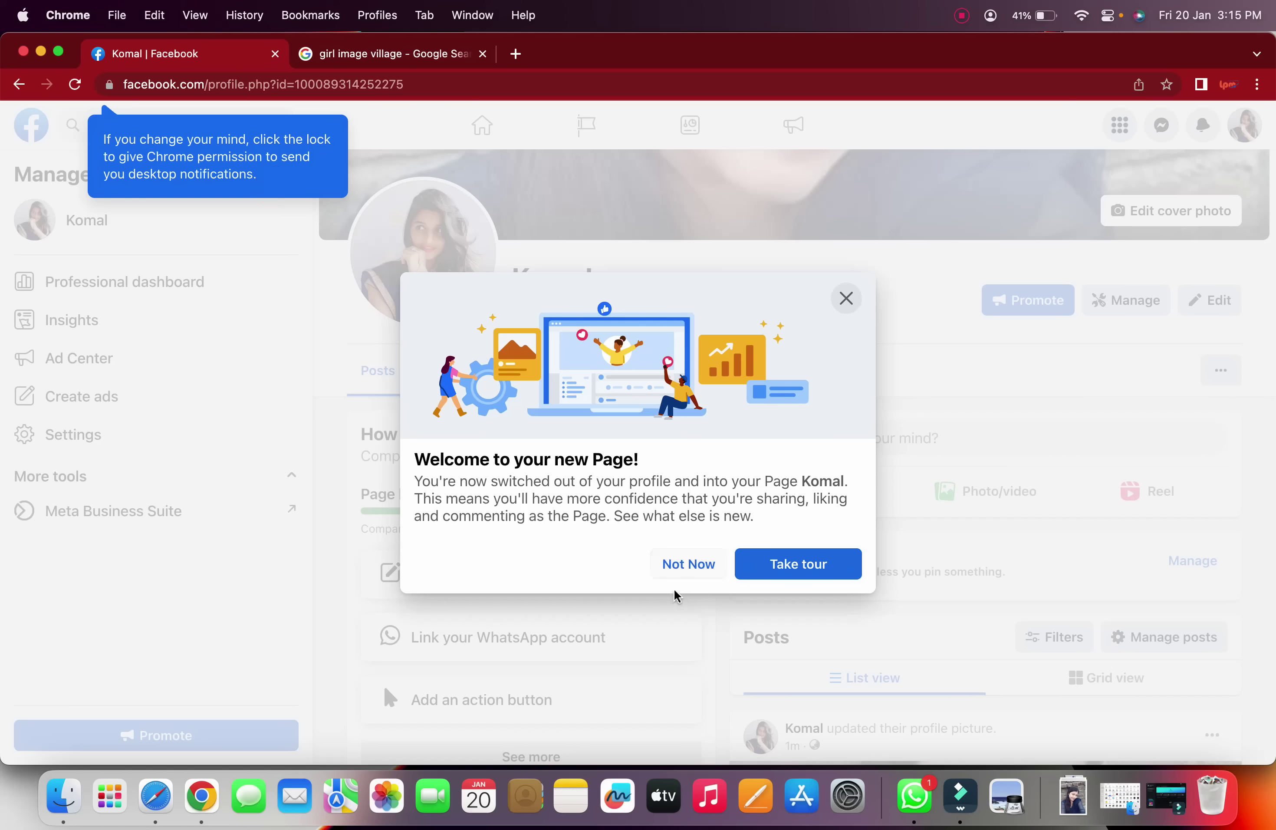
{"action": "left_click", "coordinate": [685, 564]}
{"action": "scroll", "coordinate": [808, 558], "scroll_direction": "down", "scroll_amount": 7}
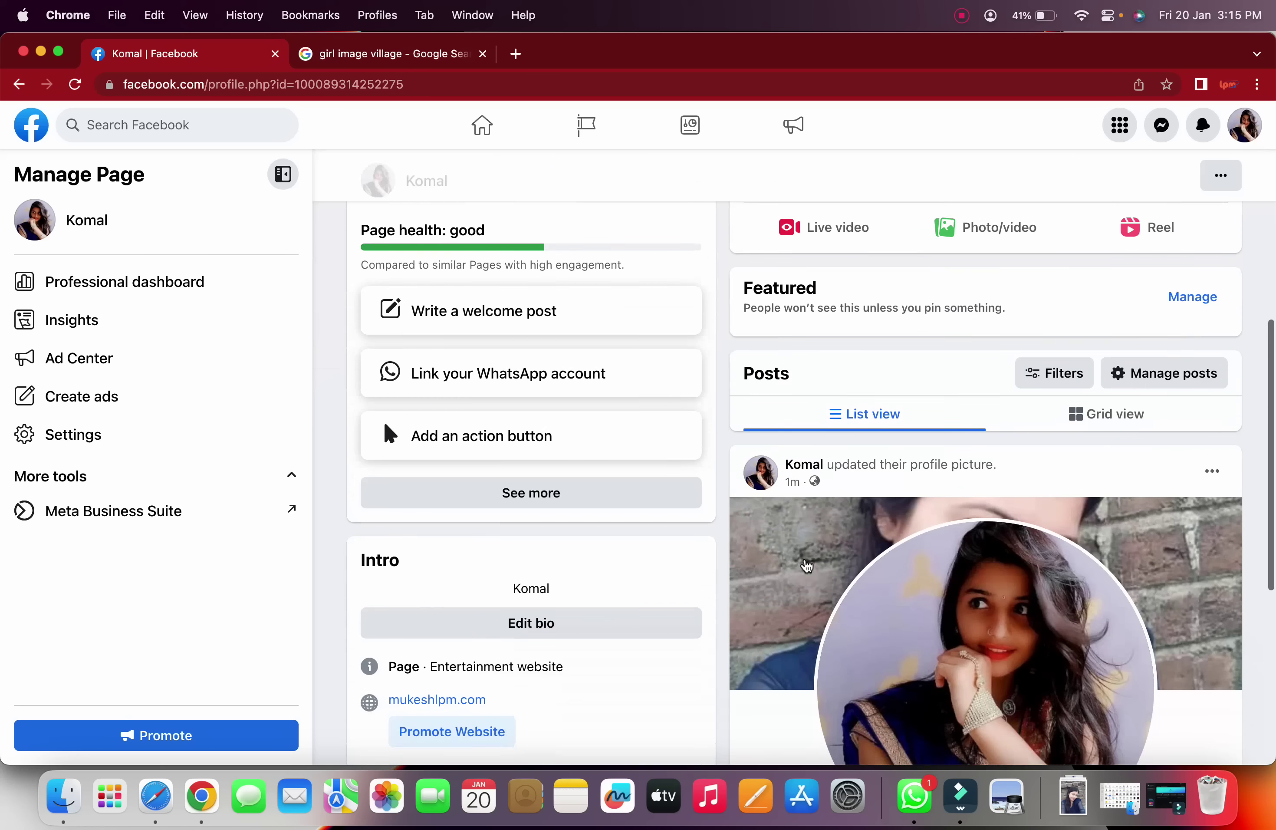
{"action": "scroll", "coordinate": [807, 565], "scroll_direction": "up", "scroll_amount": 10}
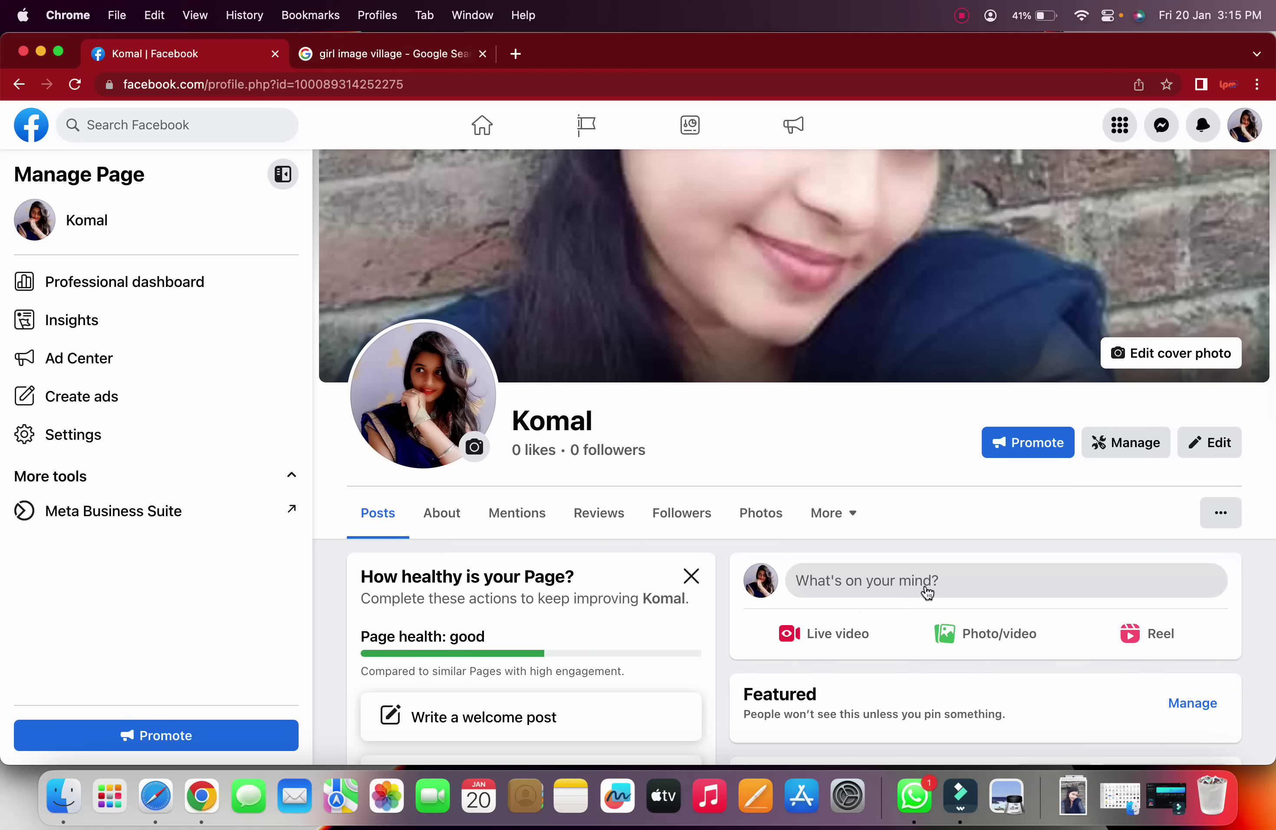
Step: Accept Public as the default audience and publish a Page post containing the photo DAG0iM3UwAAIJ5P.jpg from Downloads
{"action": "left_click", "coordinate": [925, 586]}
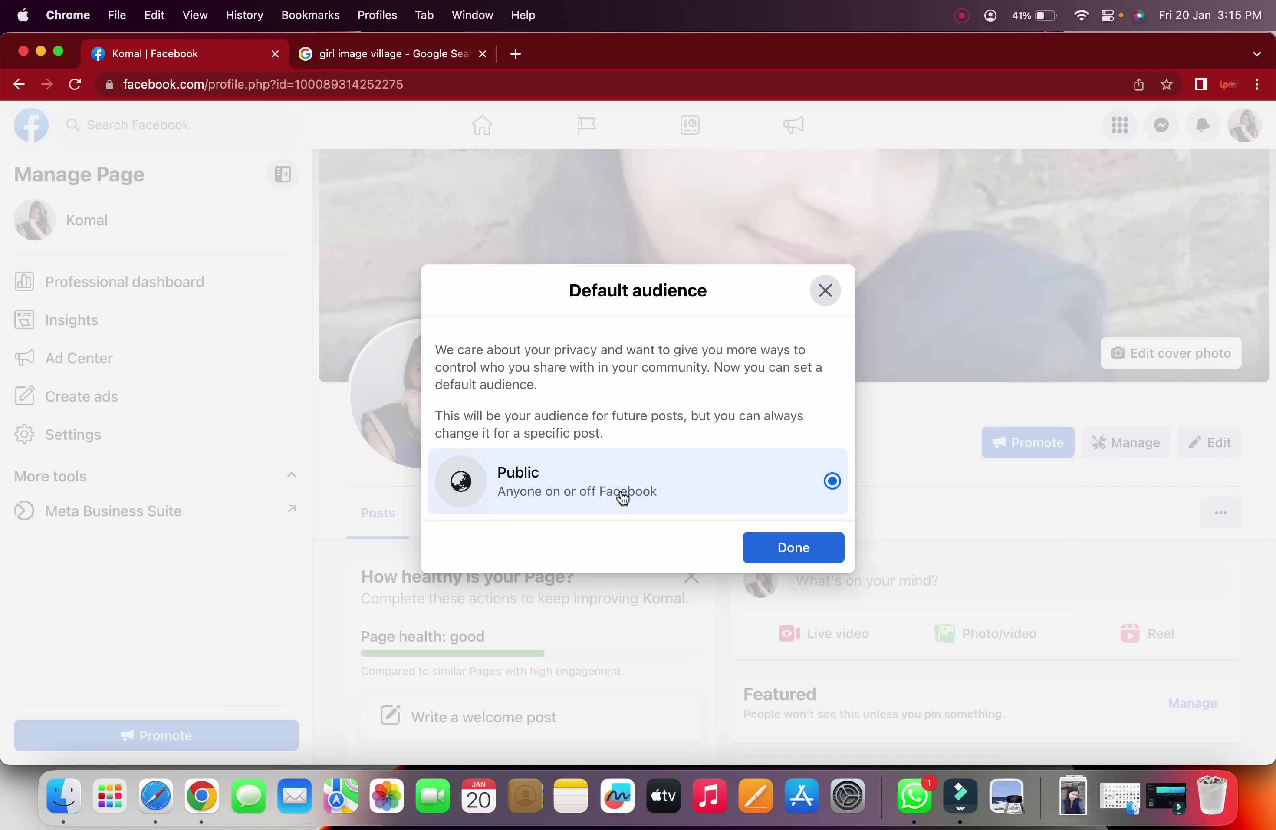
{"action": "left_click", "coordinate": [790, 551]}
{"action": "left_click", "coordinate": [680, 441]}
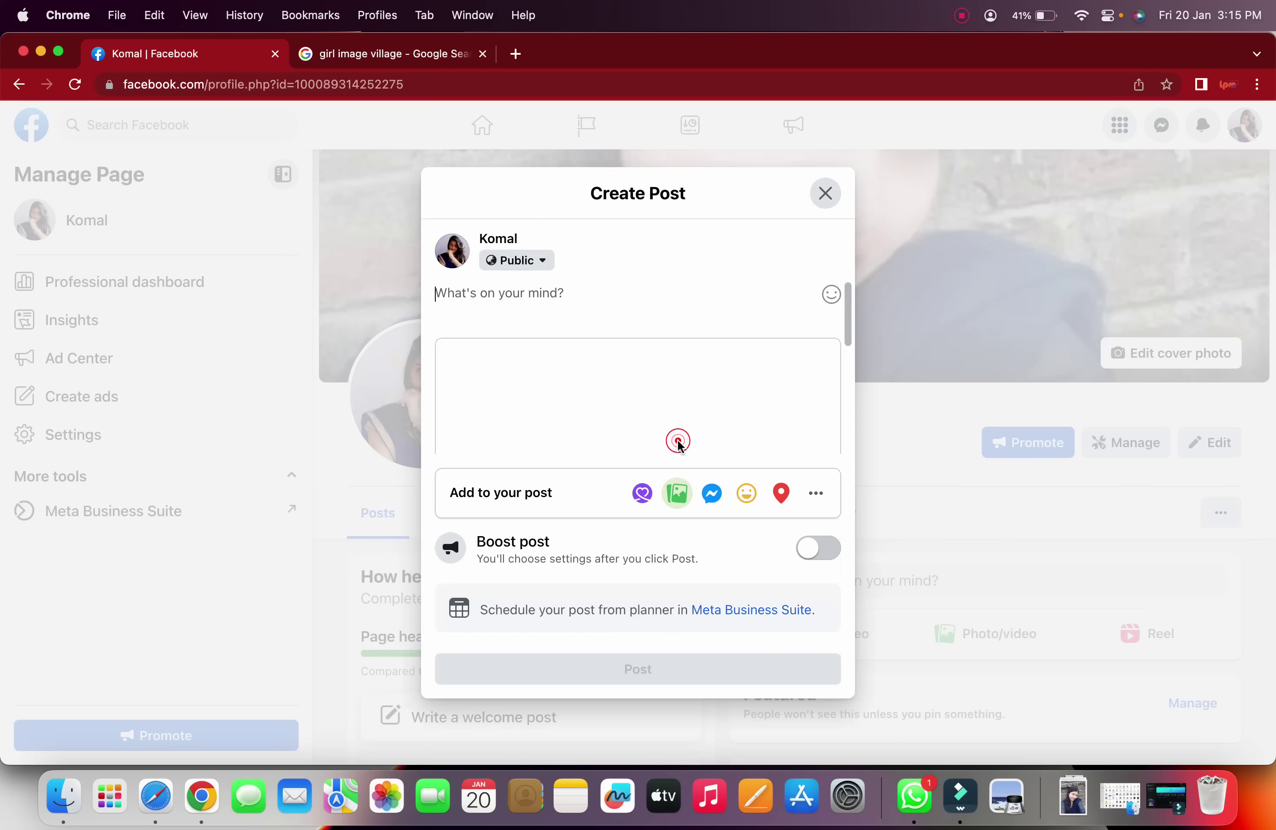
{"action": "left_click", "coordinate": [655, 389]}
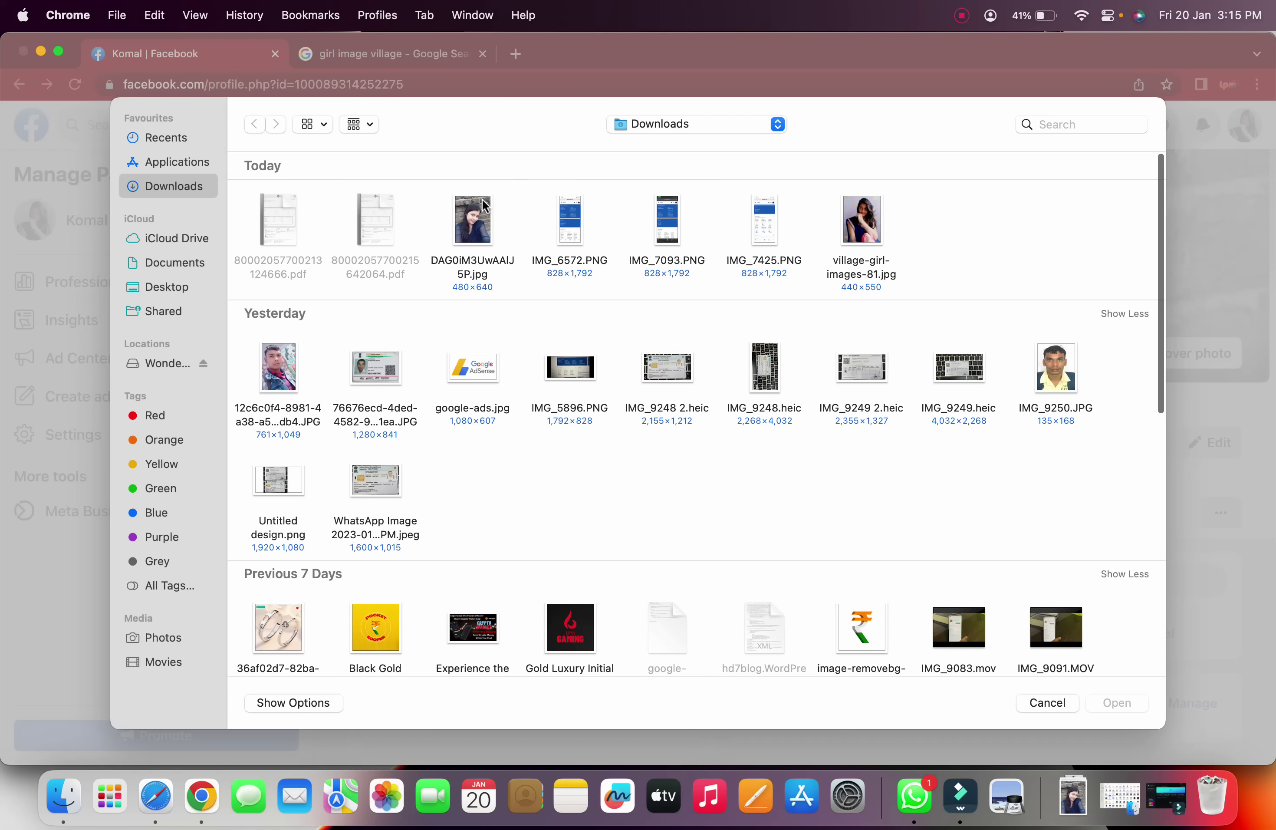
{"action": "left_click", "coordinate": [475, 229]}
{"action": "left_click", "coordinate": [1128, 704]}
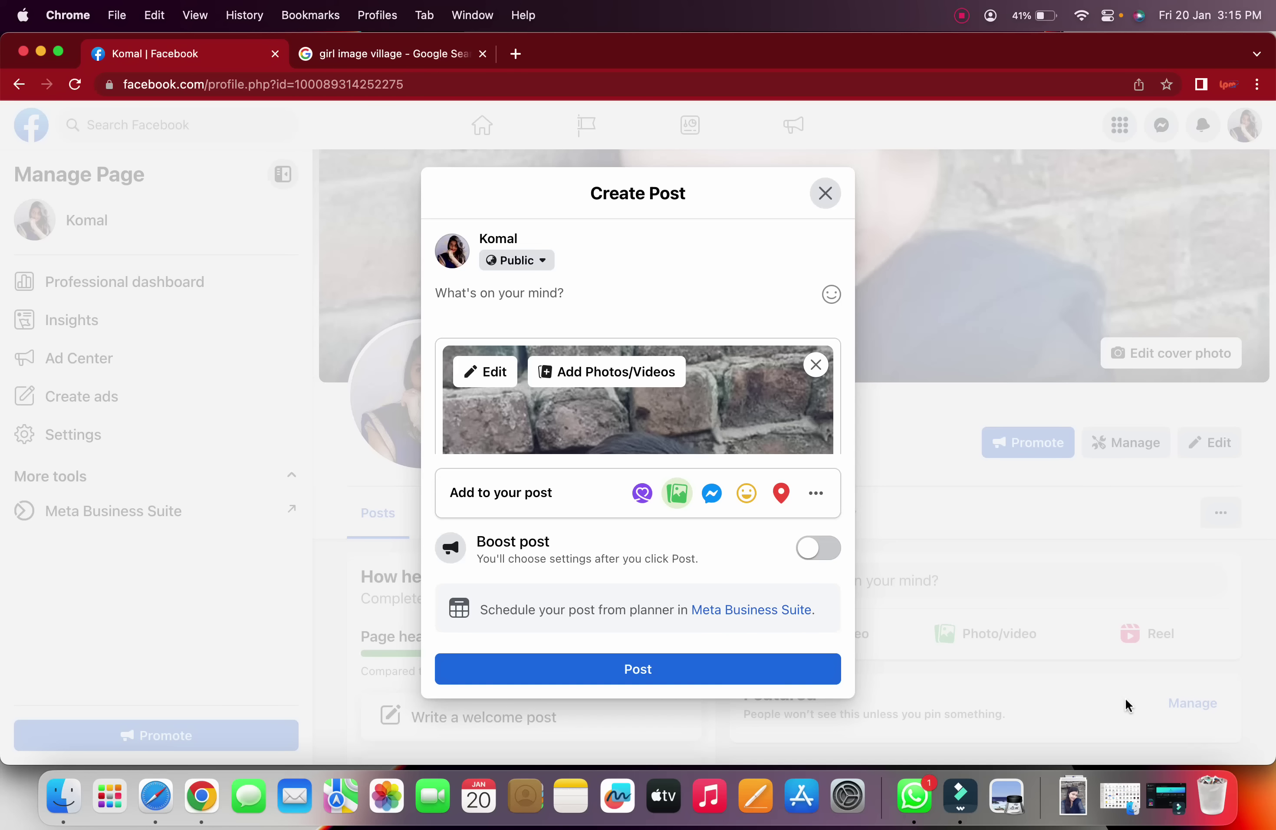
{"action": "left_click", "coordinate": [697, 671]}
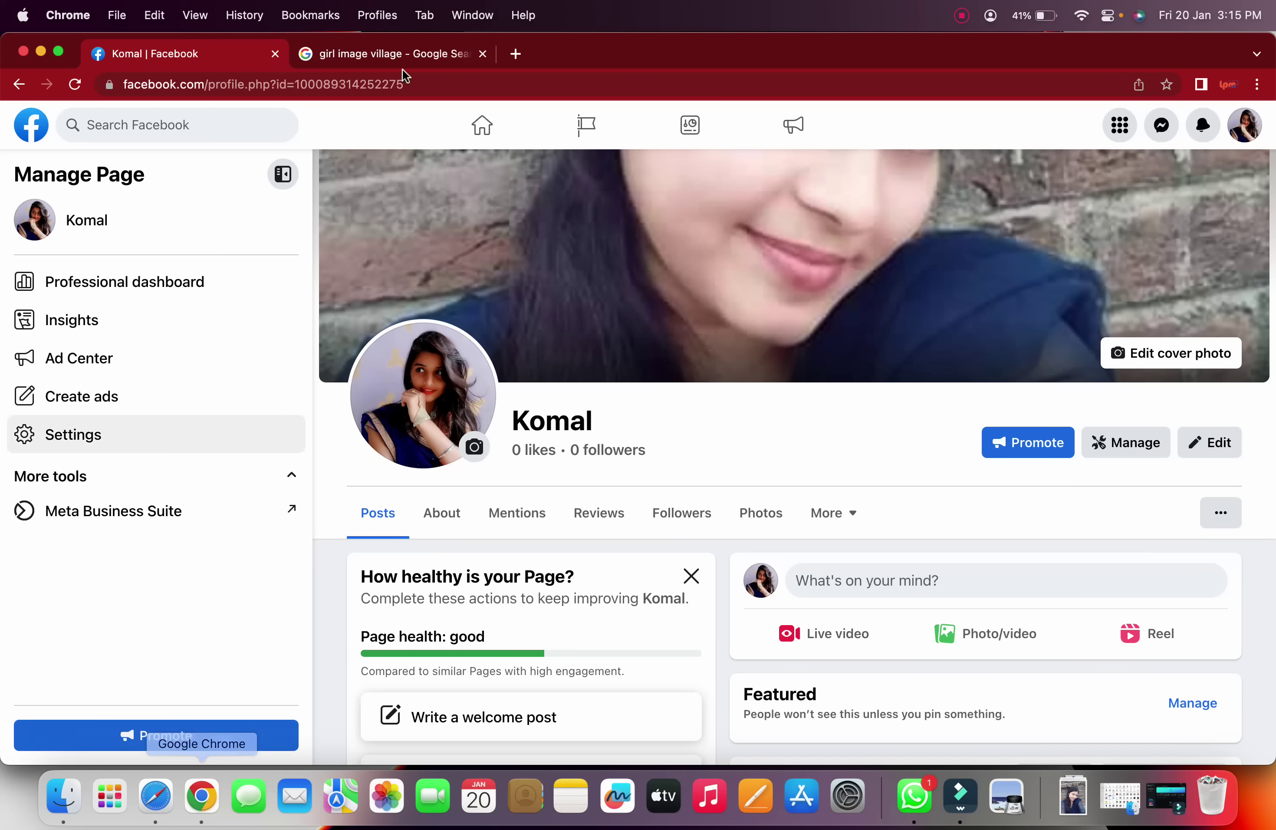
Step: Switch to the Chrome profile with the Shayari LPM site and return from its home page to the Sooper earn-money article
{"action": "left_click", "coordinate": [377, 15]}
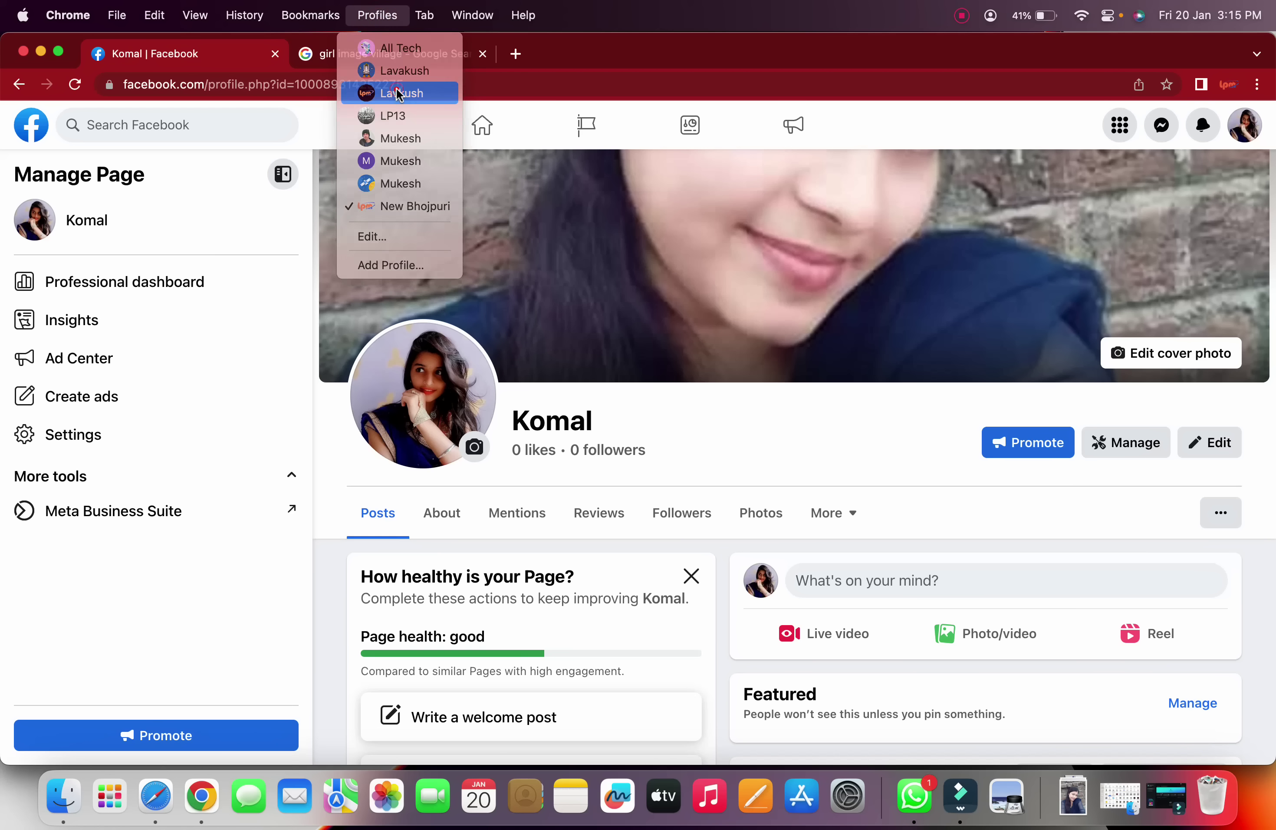
{"action": "left_click", "coordinate": [399, 93]}
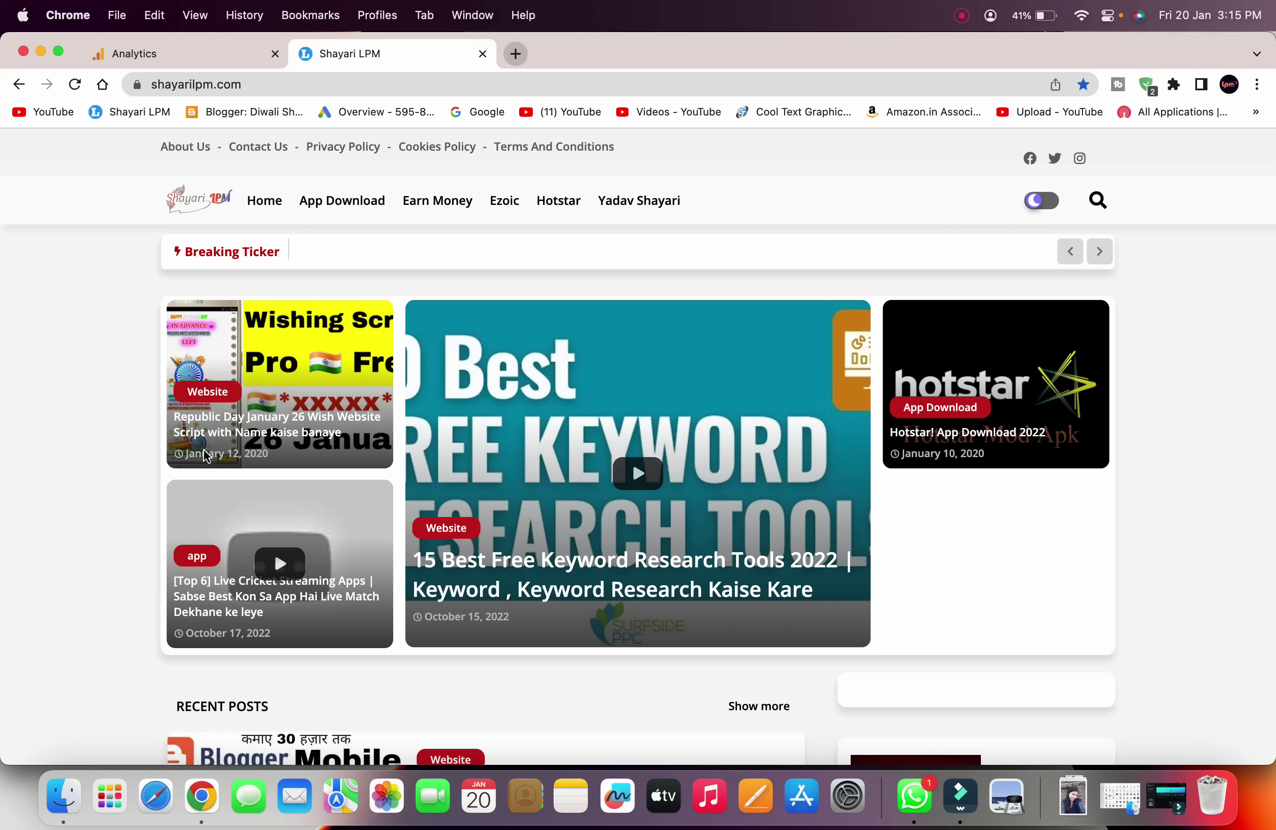
{"action": "scroll", "coordinate": [187, 473], "scroll_direction": "down", "scroll_amount": 10}
{"action": "scroll", "coordinate": [187, 472], "scroll_direction": "up", "scroll_amount": 10}
{"action": "left_click", "coordinate": [19, 85]}
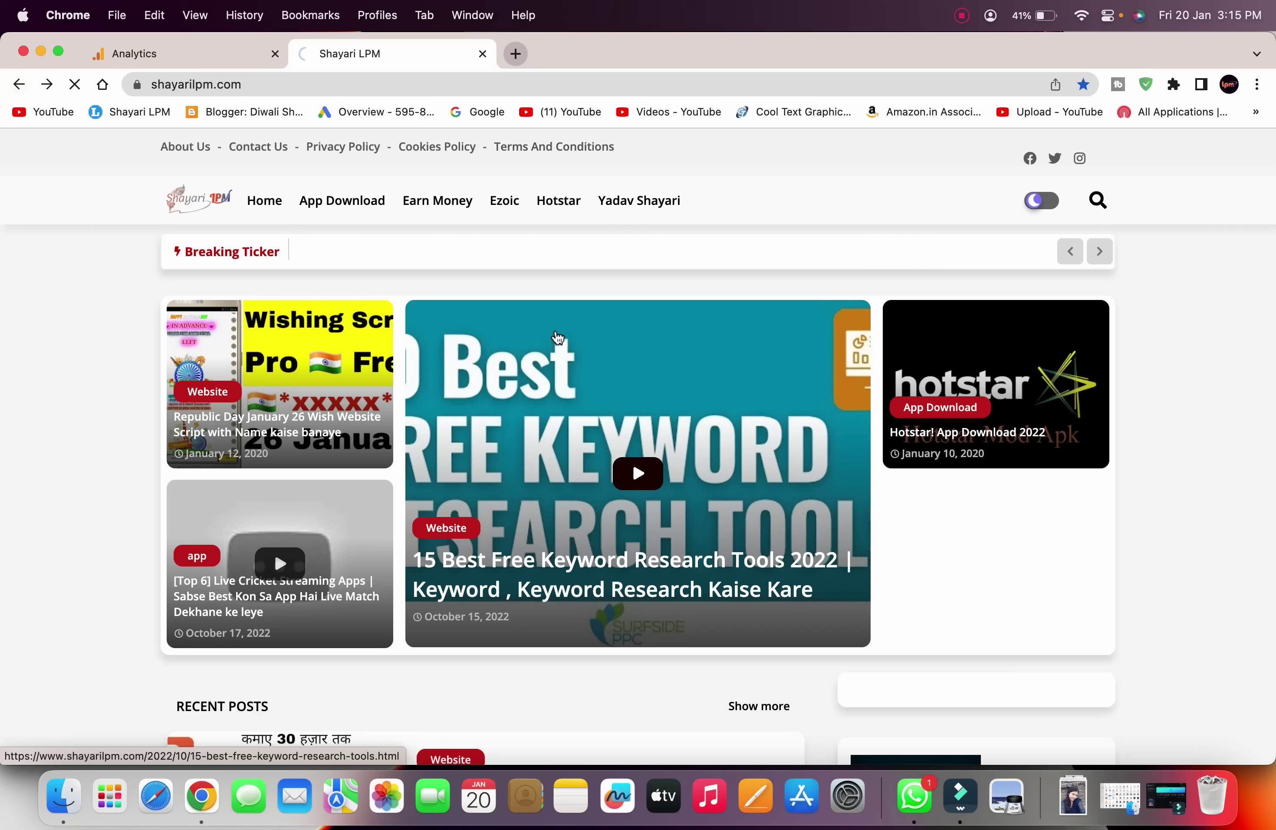
Step: Turn off AdGuard protection for shayarilpm.com
{"action": "left_click", "coordinate": [1145, 85]}
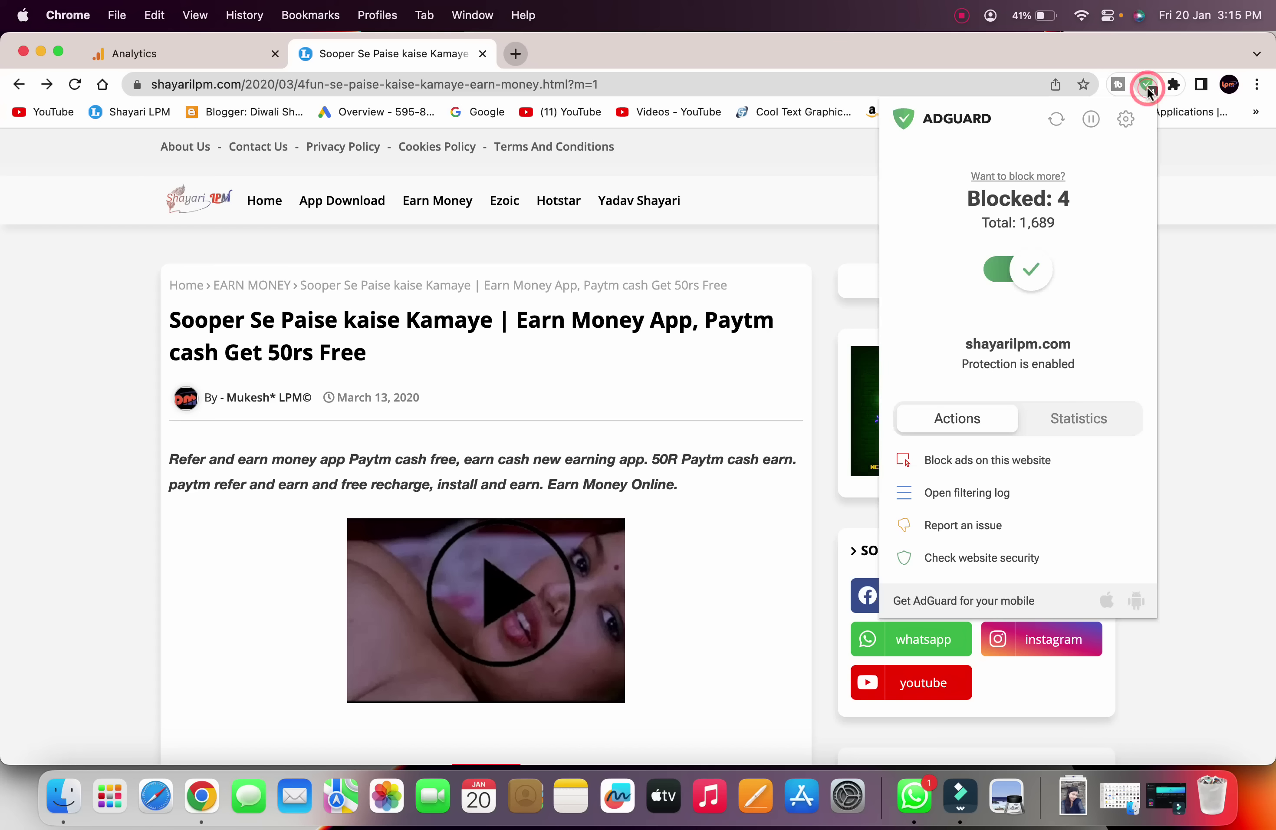
{"action": "left_click", "coordinate": [1001, 286]}
{"action": "left_click", "coordinate": [1192, 272]}
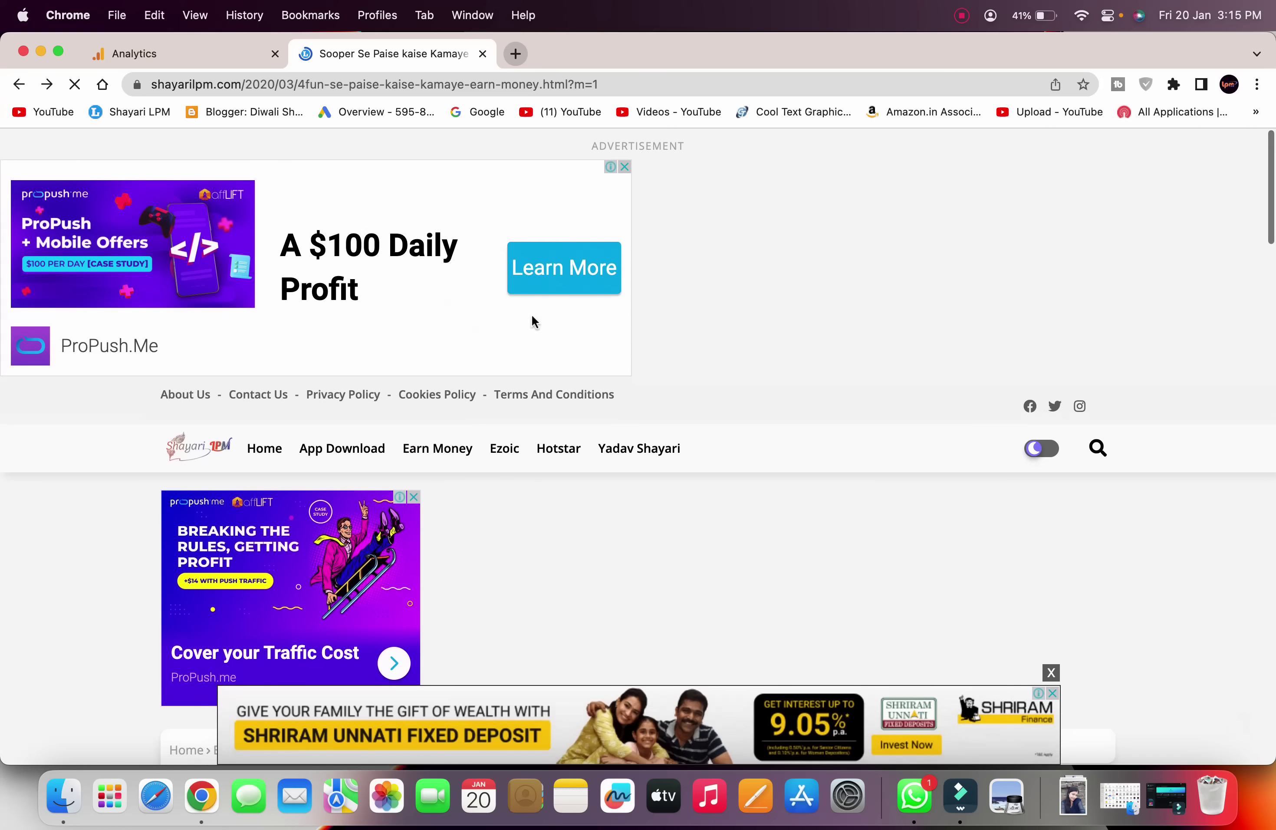
Step: Examine the ad placements throughout the Sooper article and open the page linked from its video thumbnail
{"action": "scroll", "coordinate": [488, 474], "scroll_direction": "down", "scroll_amount": 3}
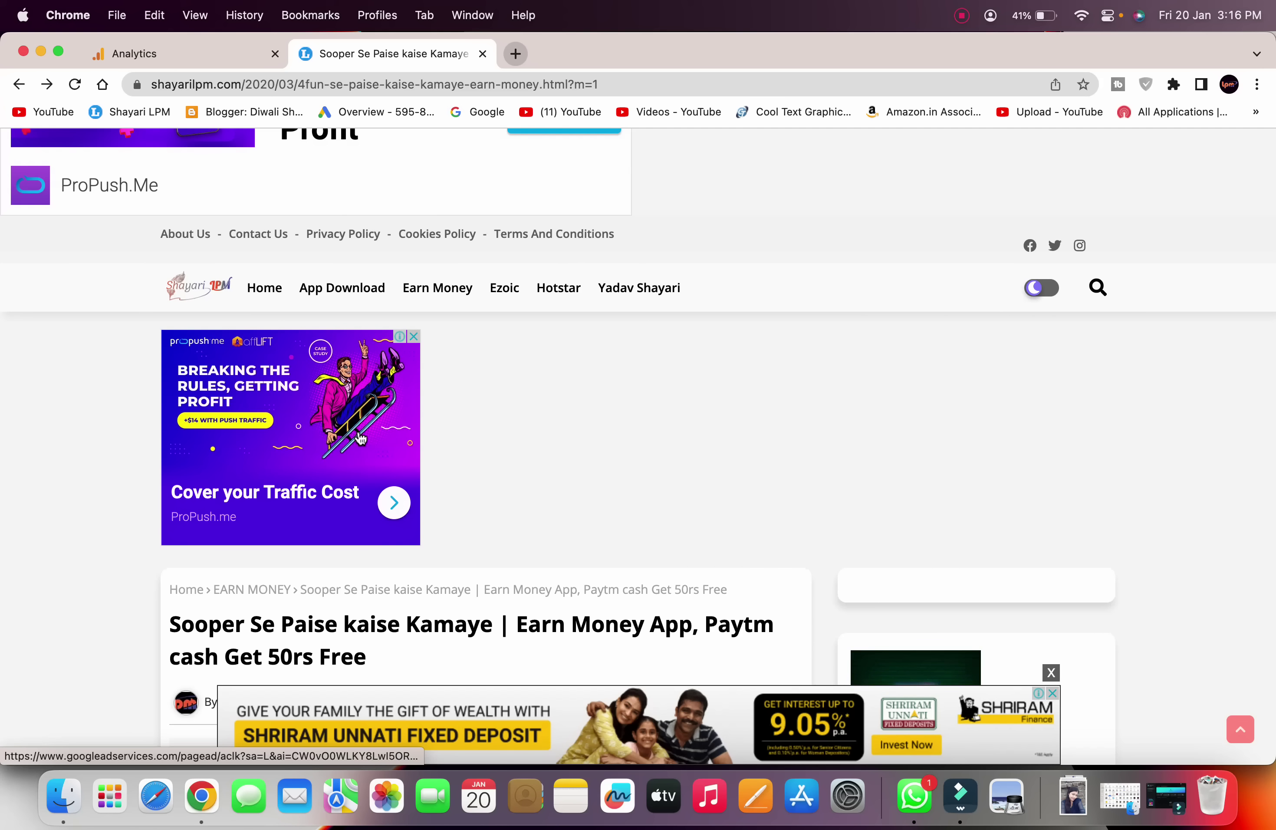
{"action": "scroll", "coordinate": [360, 439], "scroll_direction": "down", "scroll_amount": 5}
{"action": "scroll", "coordinate": [450, 379], "scroll_direction": "down", "scroll_amount": 5}
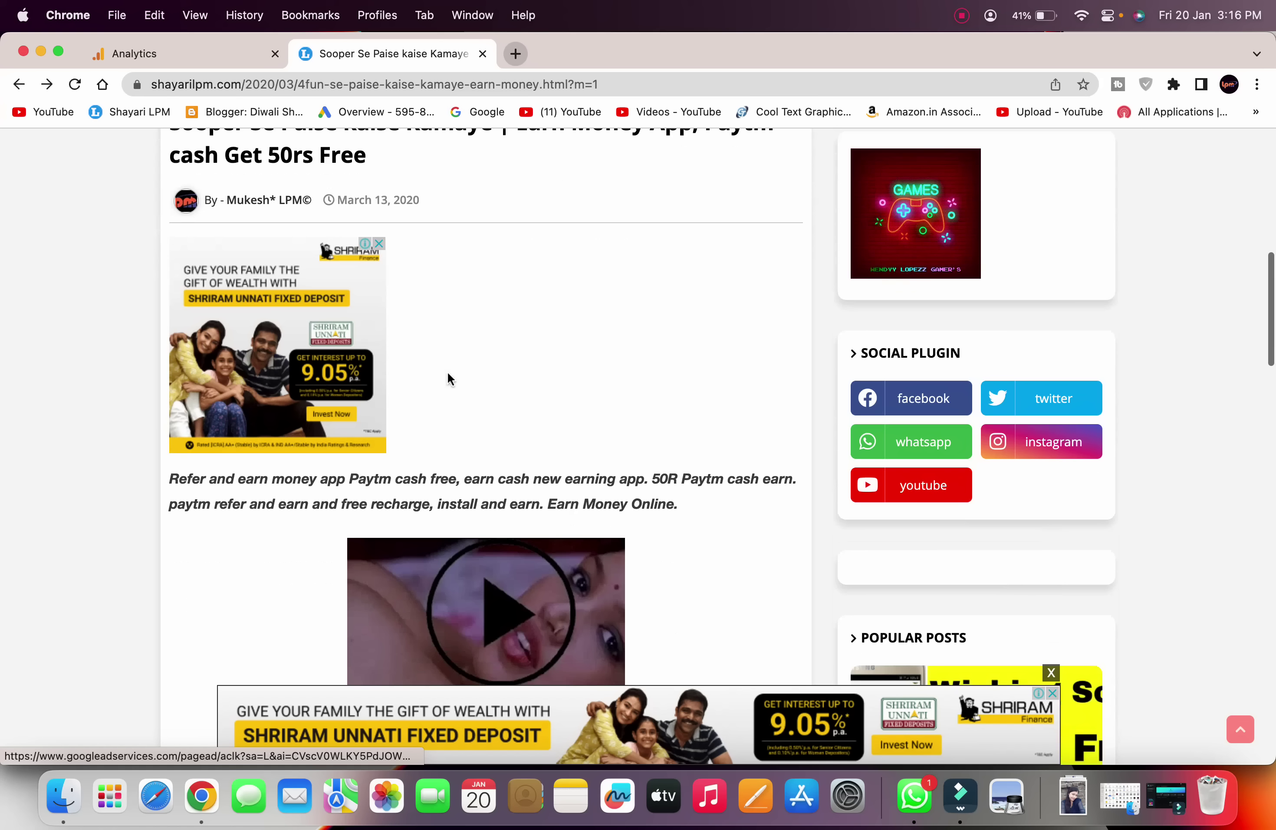
{"action": "scroll", "coordinate": [485, 431], "scroll_direction": "down", "scroll_amount": 3}
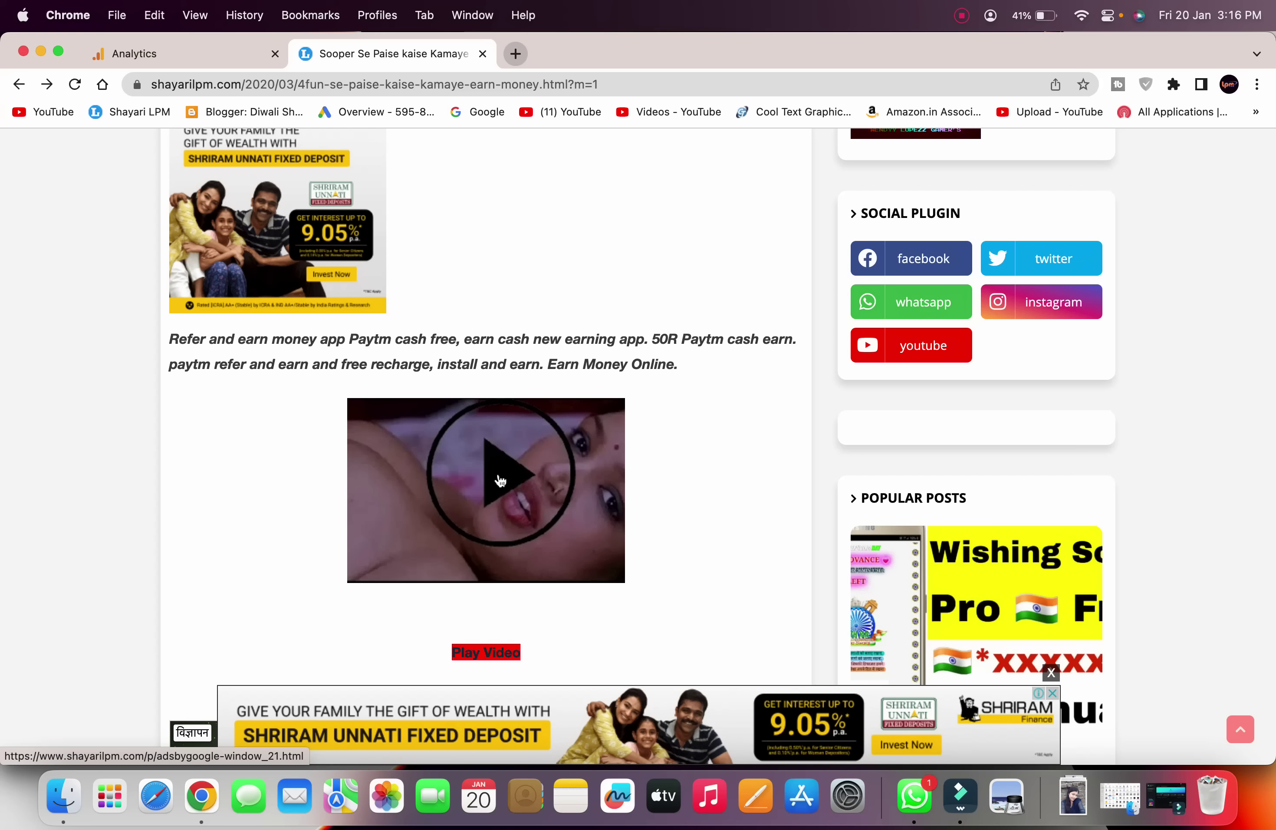
{"action": "left_click", "coordinate": [500, 480]}
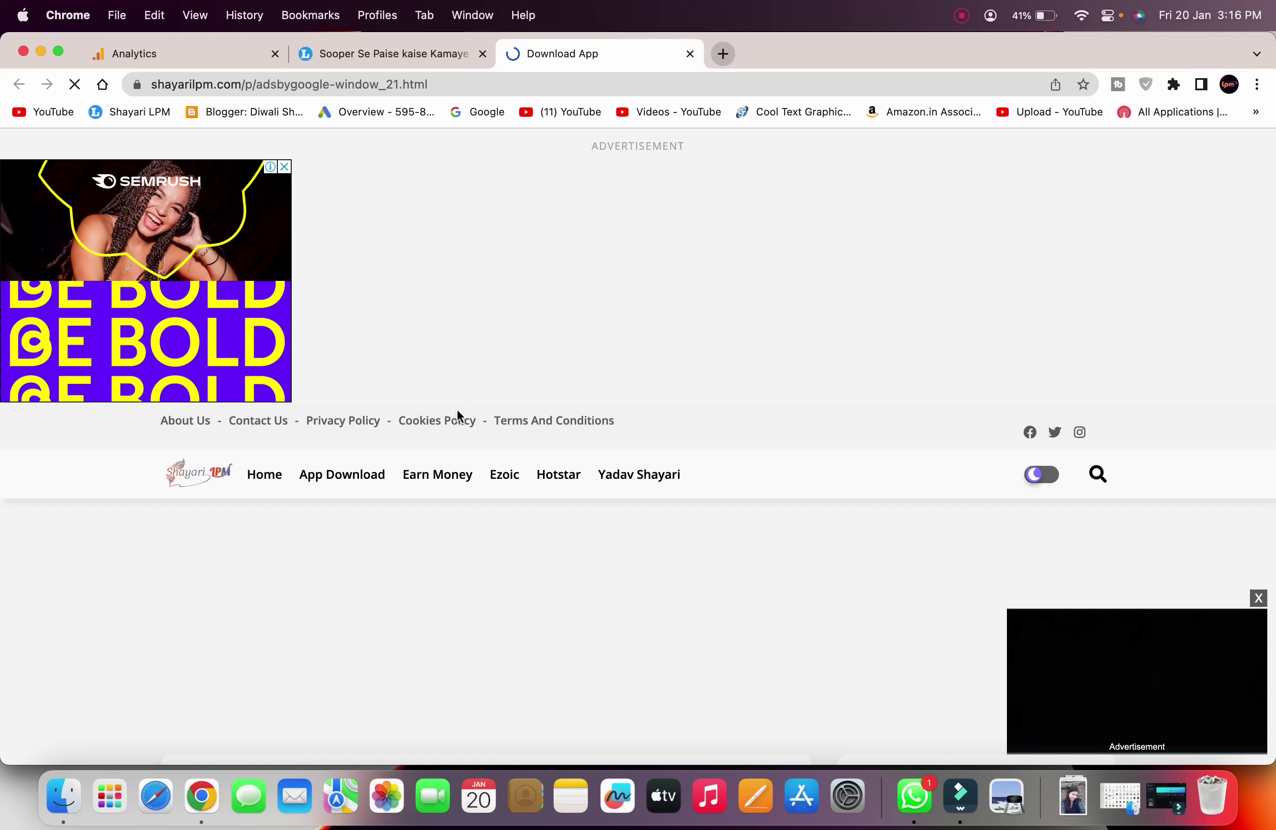
Step: Examine the ads on the Download App page and follow its image link, dismissing the full-screen ad and closing that tab
{"action": "scroll", "coordinate": [456, 415], "scroll_direction": "down", "scroll_amount": 3}
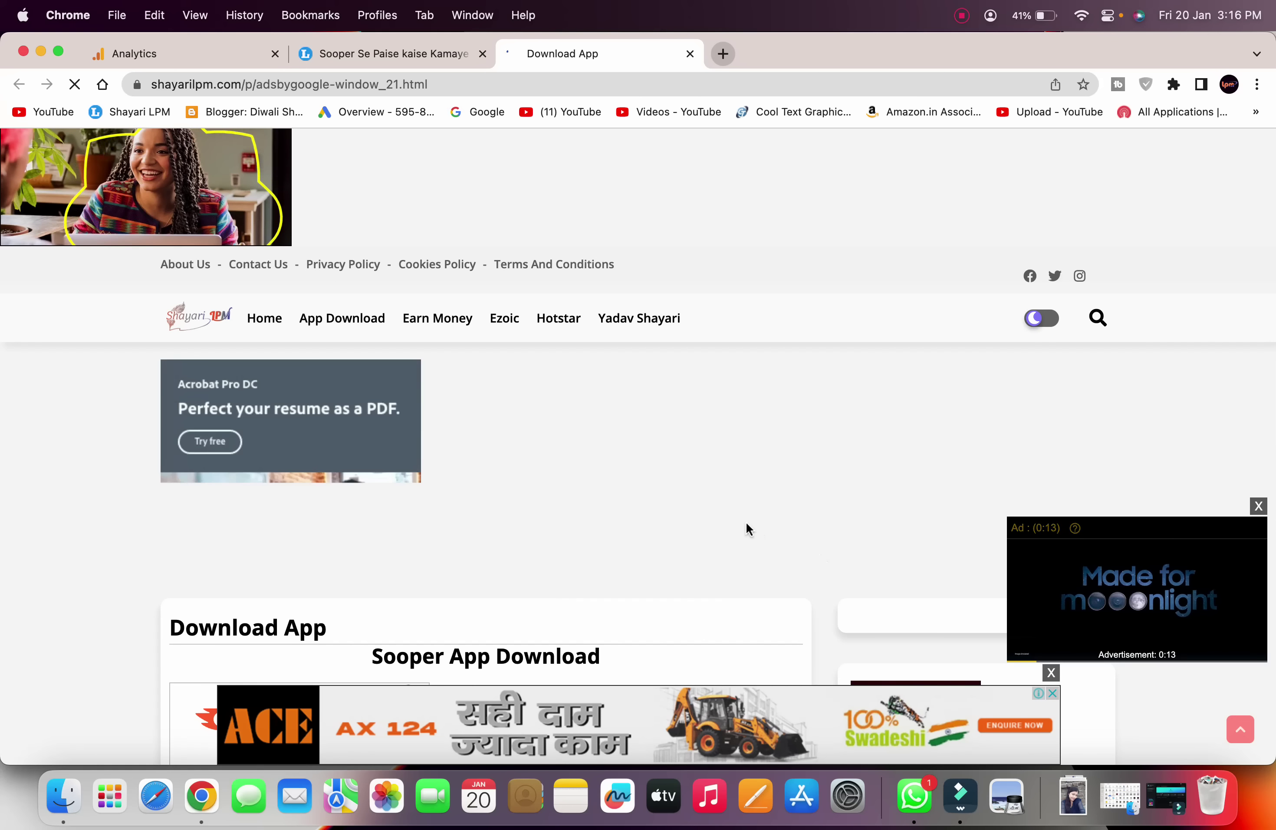
{"action": "scroll", "coordinate": [747, 529], "scroll_direction": "down", "scroll_amount": 10}
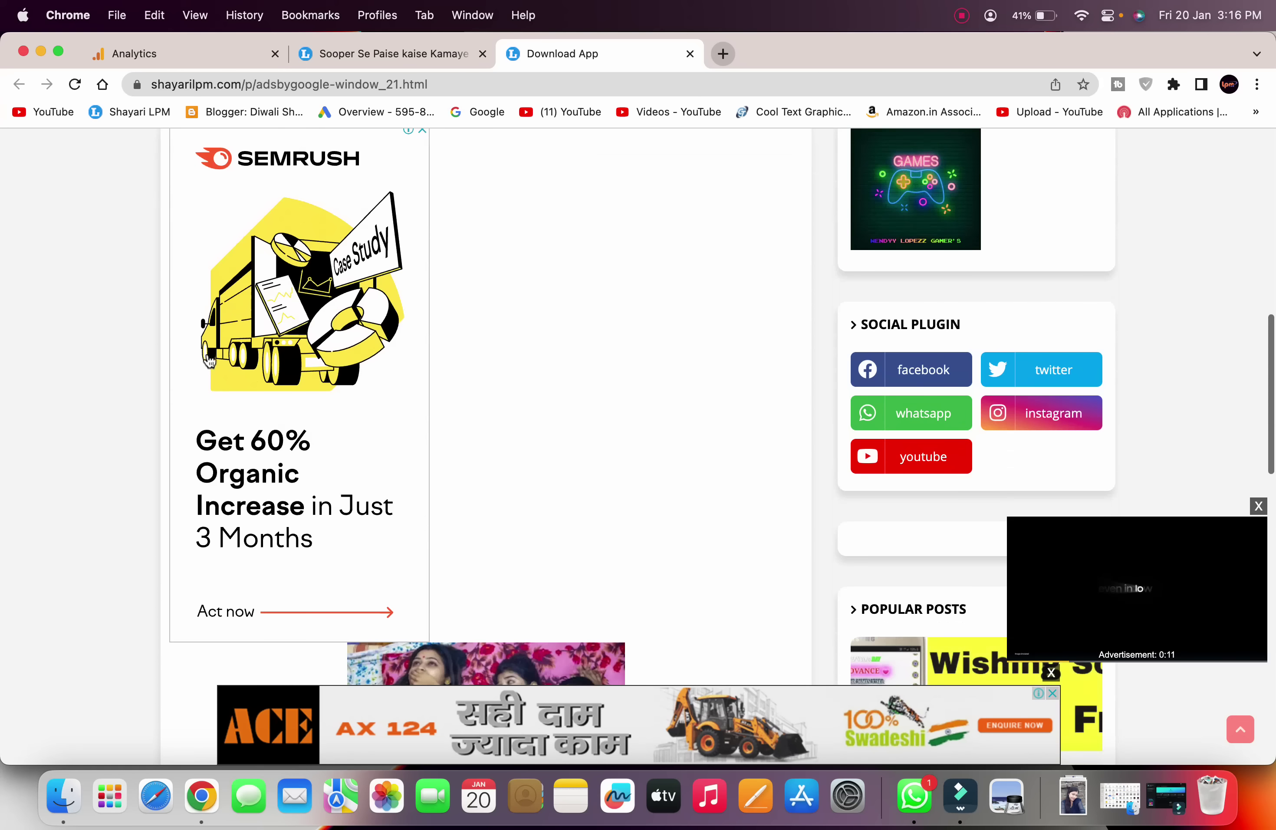
{"action": "scroll", "coordinate": [359, 464], "scroll_direction": "down", "scroll_amount": 5}
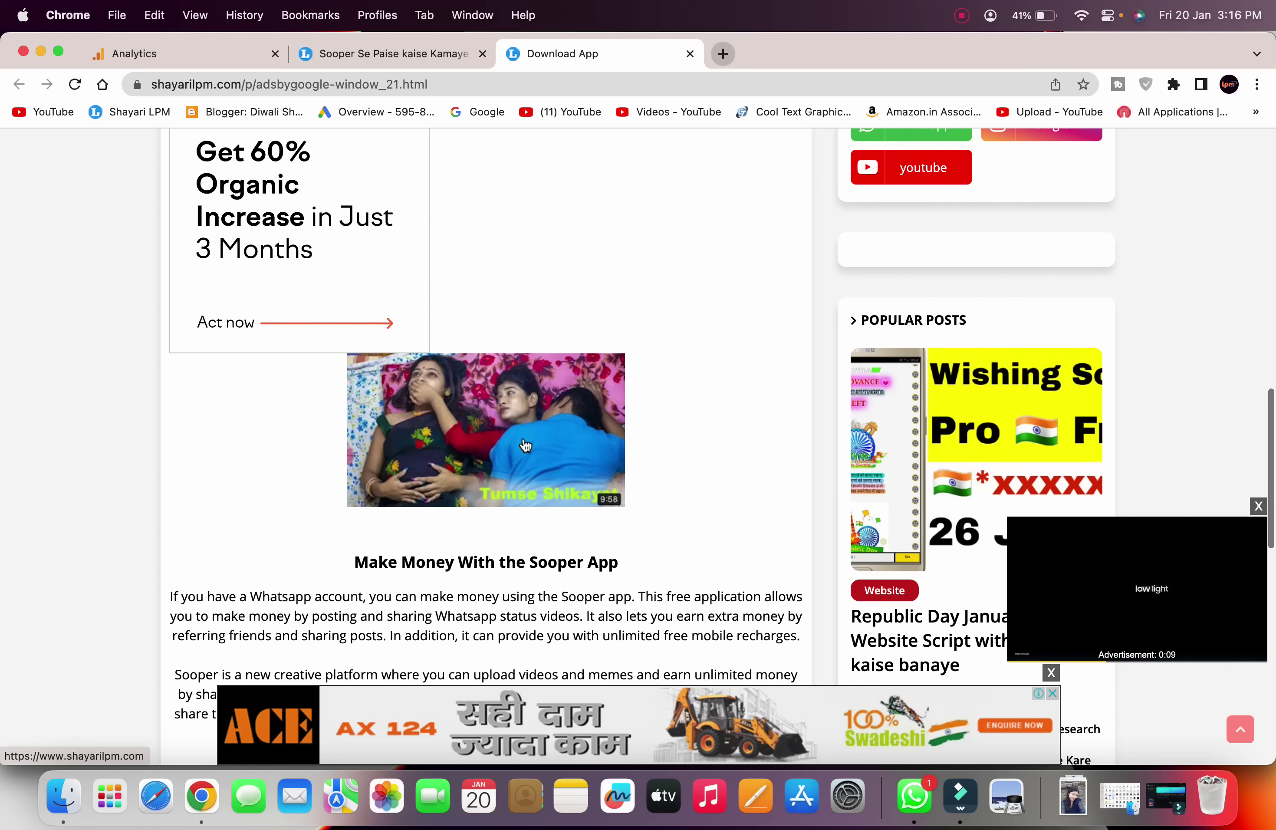
{"action": "left_click", "coordinate": [525, 446]}
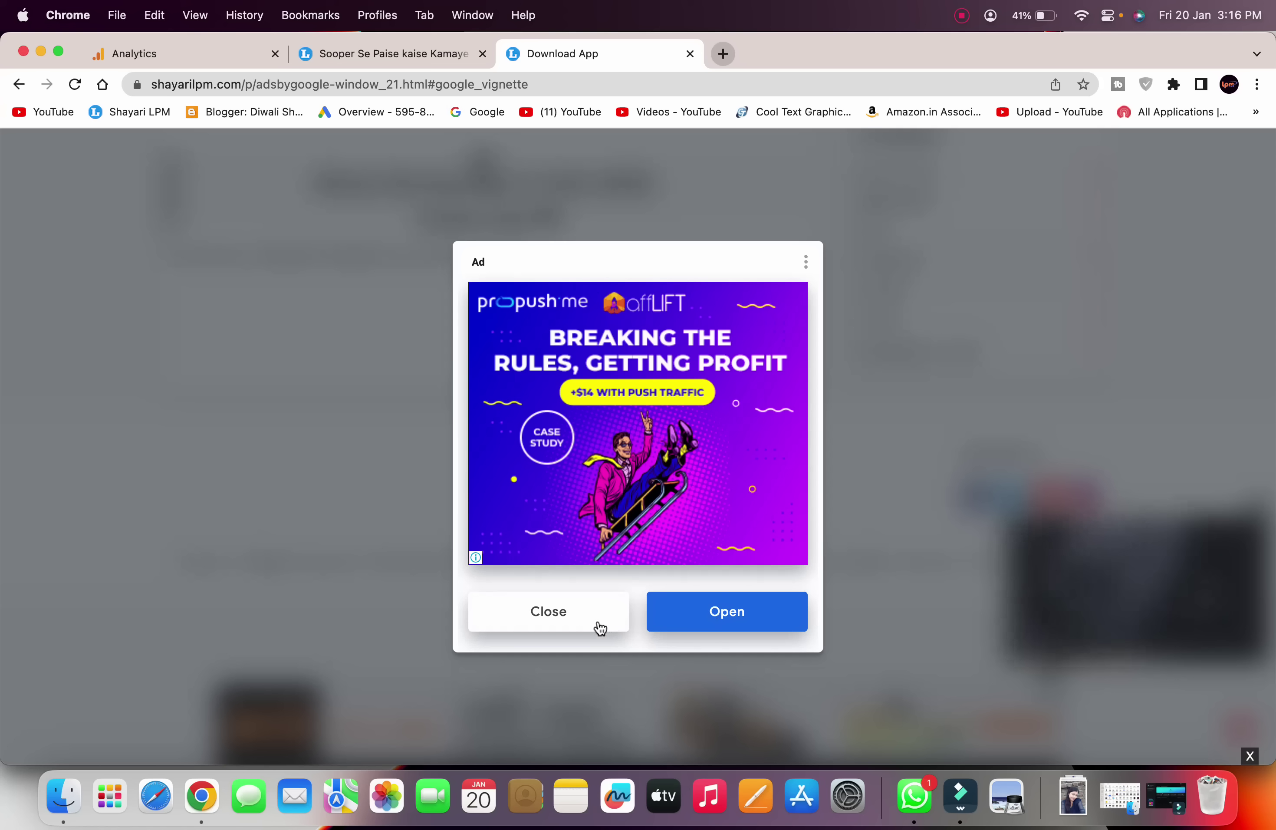
{"action": "left_click", "coordinate": [576, 620]}
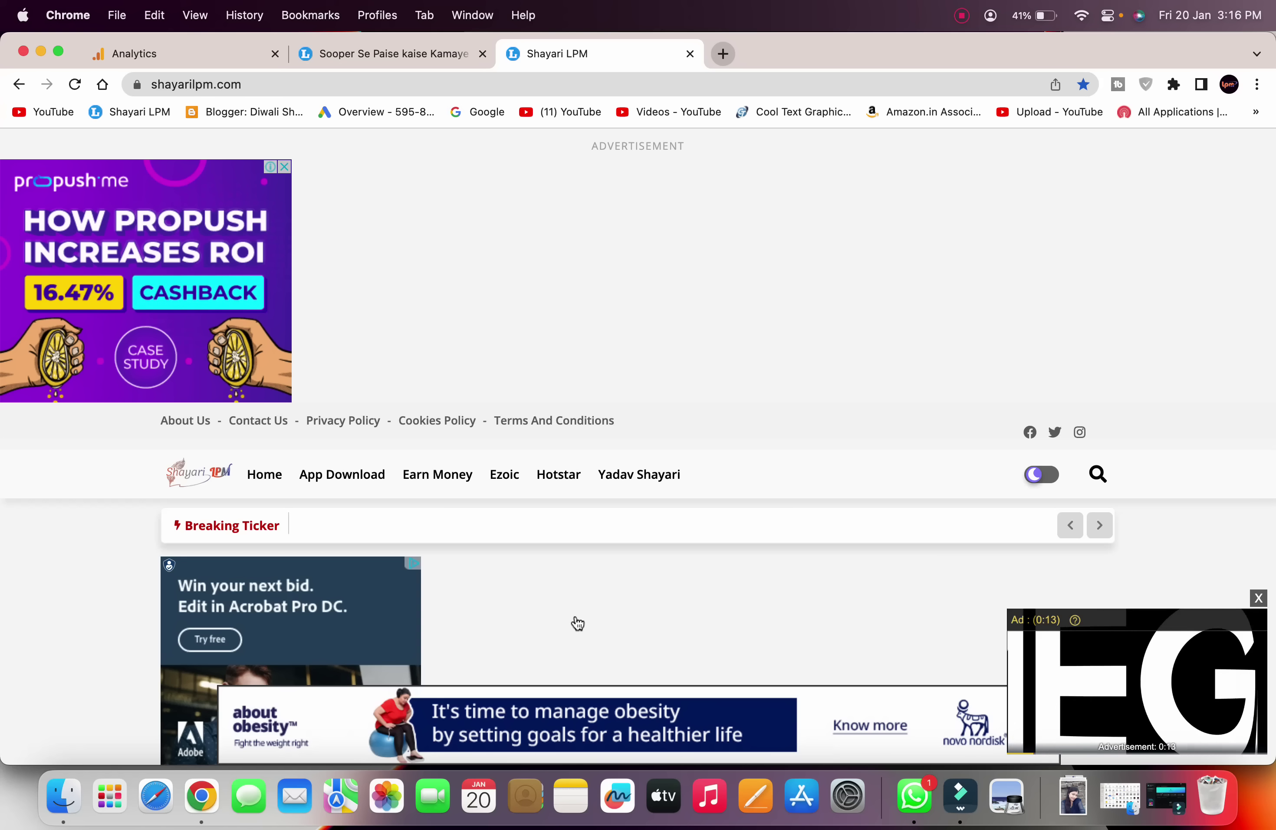
{"action": "left_click", "coordinate": [690, 53]}
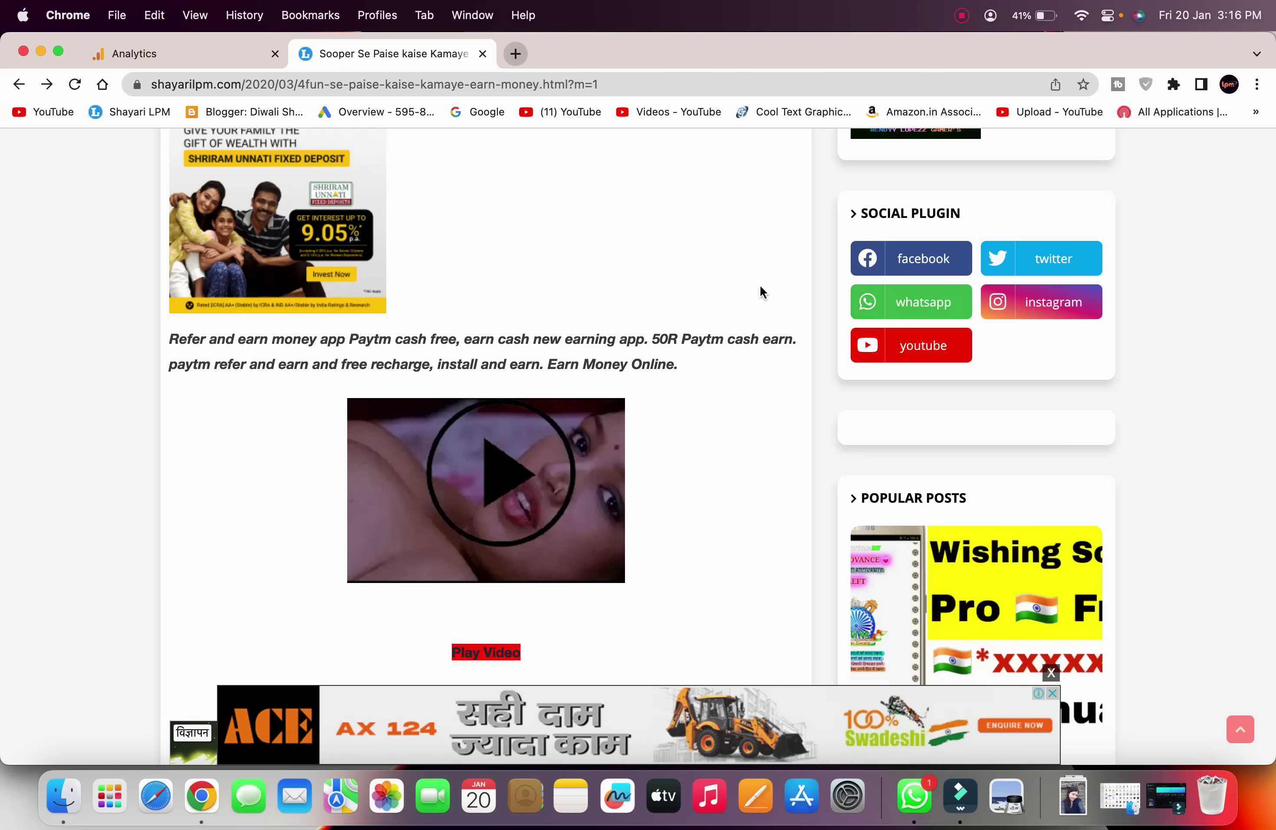
Step: Check the article's ad placements in a responsive mobile view 400 pixels wide, and close the article's tab
{"action": "key", "text": "super+alt+i"}
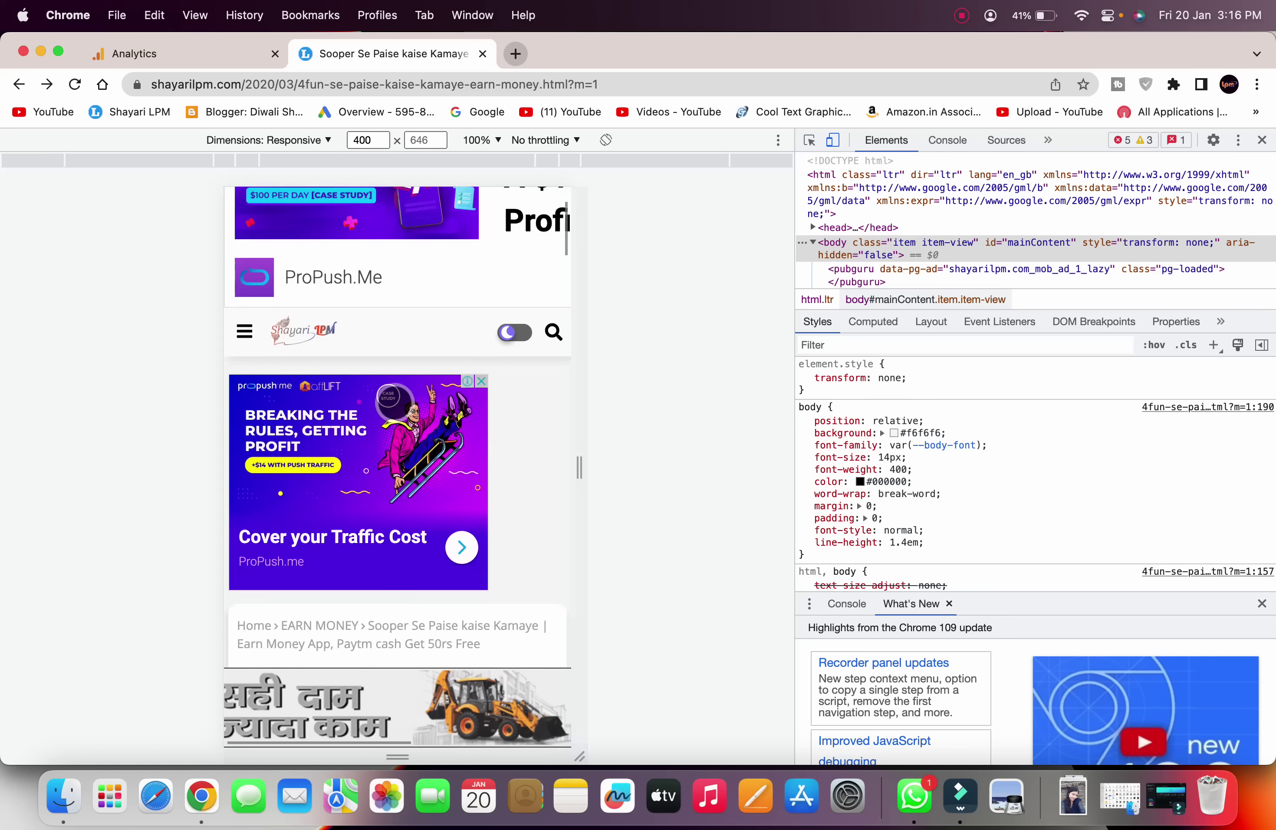
{"action": "left_click", "coordinate": [673, 84]}
{"action": "key", "text": "Return"}
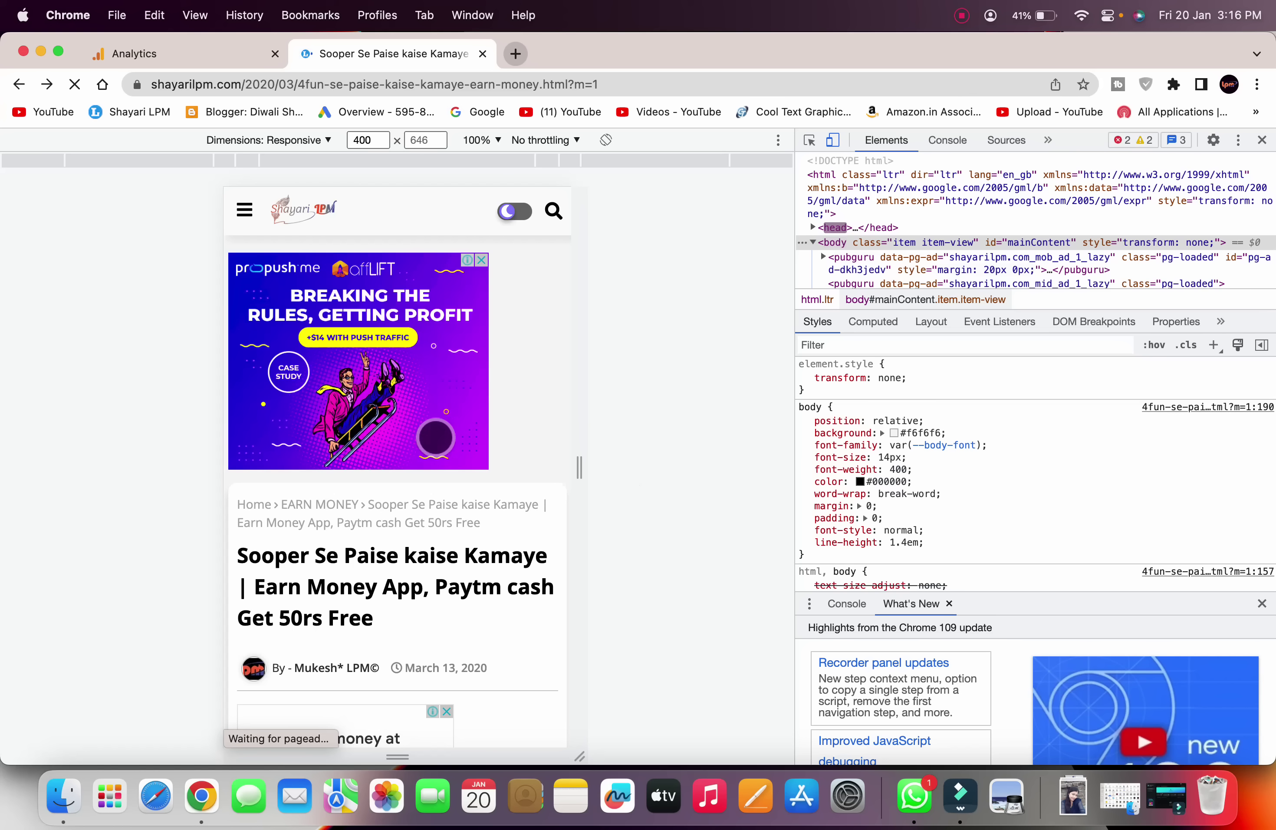
{"action": "scroll", "coordinate": [459, 333], "scroll_direction": "down", "scroll_amount": 3}
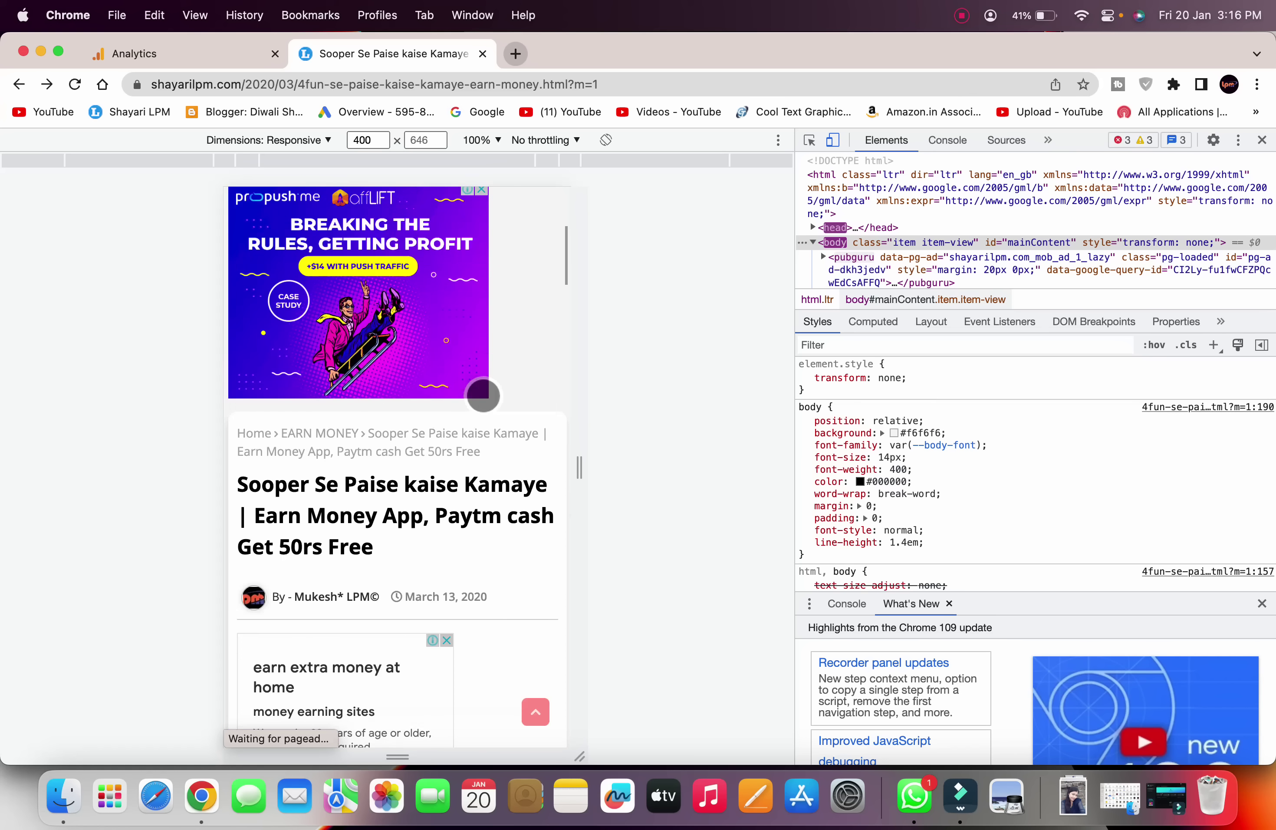
{"action": "scroll", "coordinate": [417, 385], "scroll_direction": "down", "scroll_amount": 10}
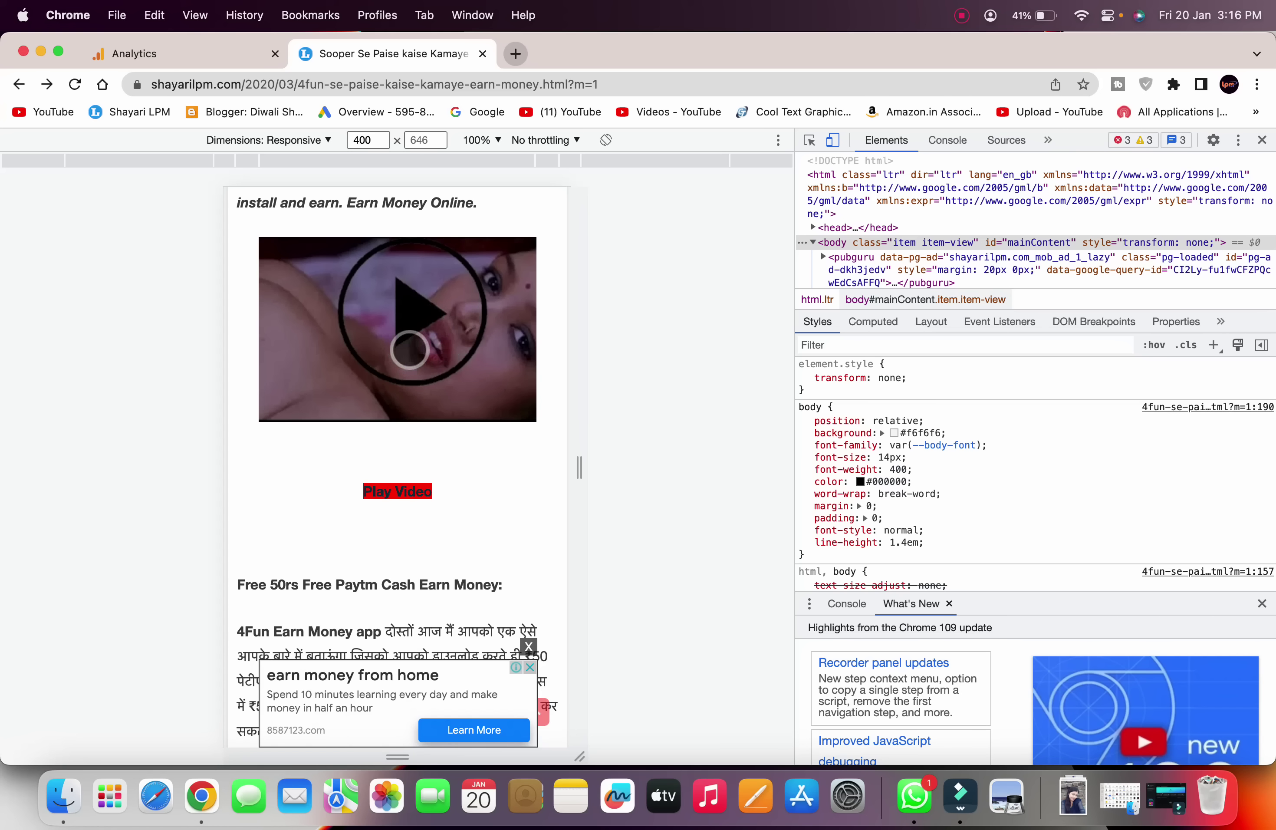
{"action": "left_click", "coordinate": [482, 54]}
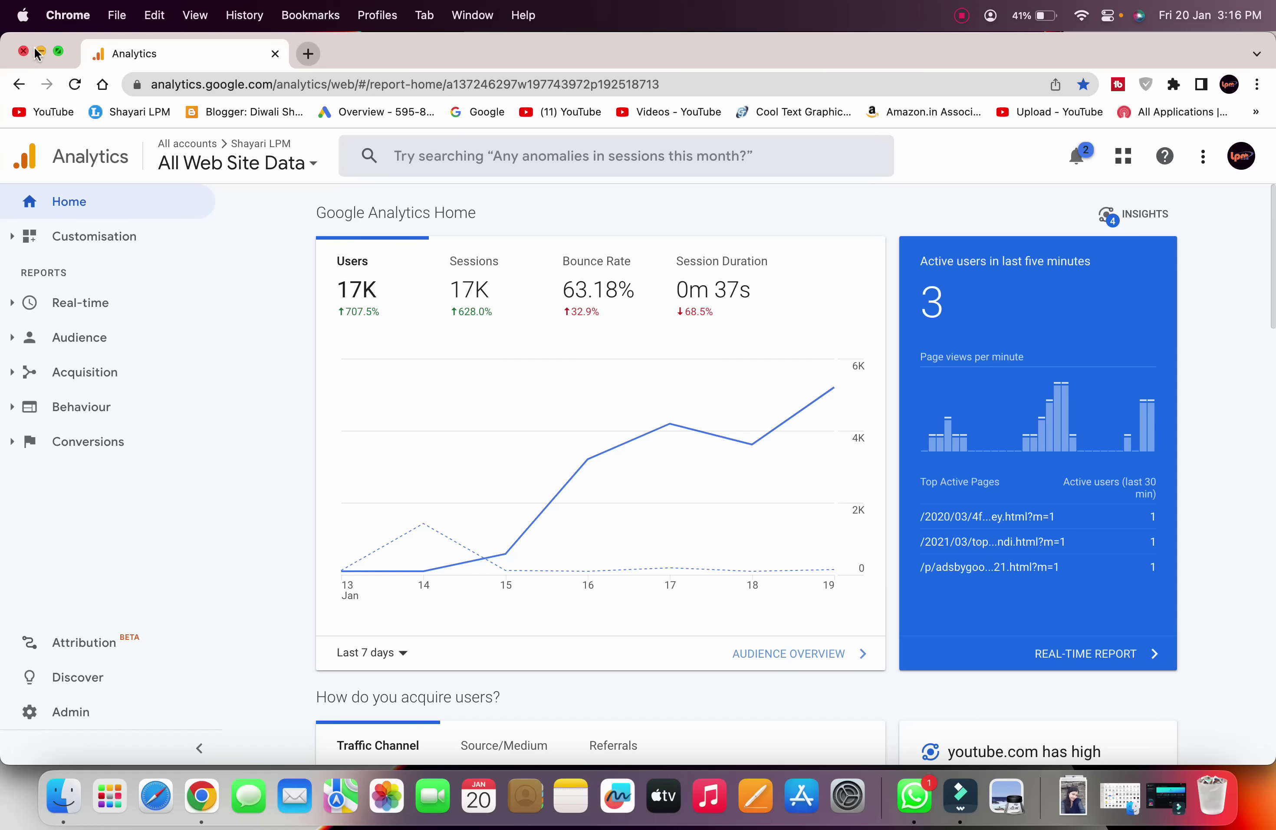
Step: Switch back to the New Bhojpuri Chrome profile with the new Facebook Page
{"action": "left_click", "coordinate": [377, 15]}
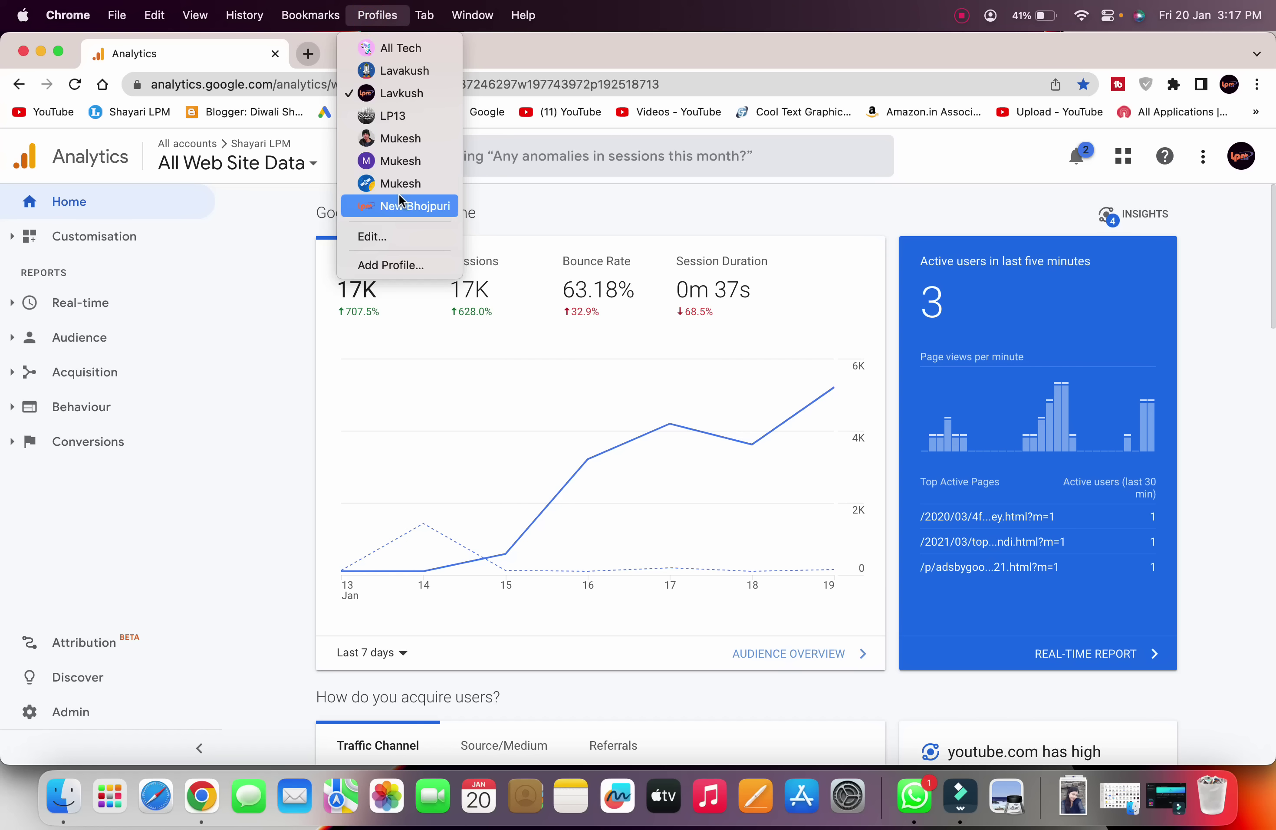
{"action": "left_click", "coordinate": [399, 205]}
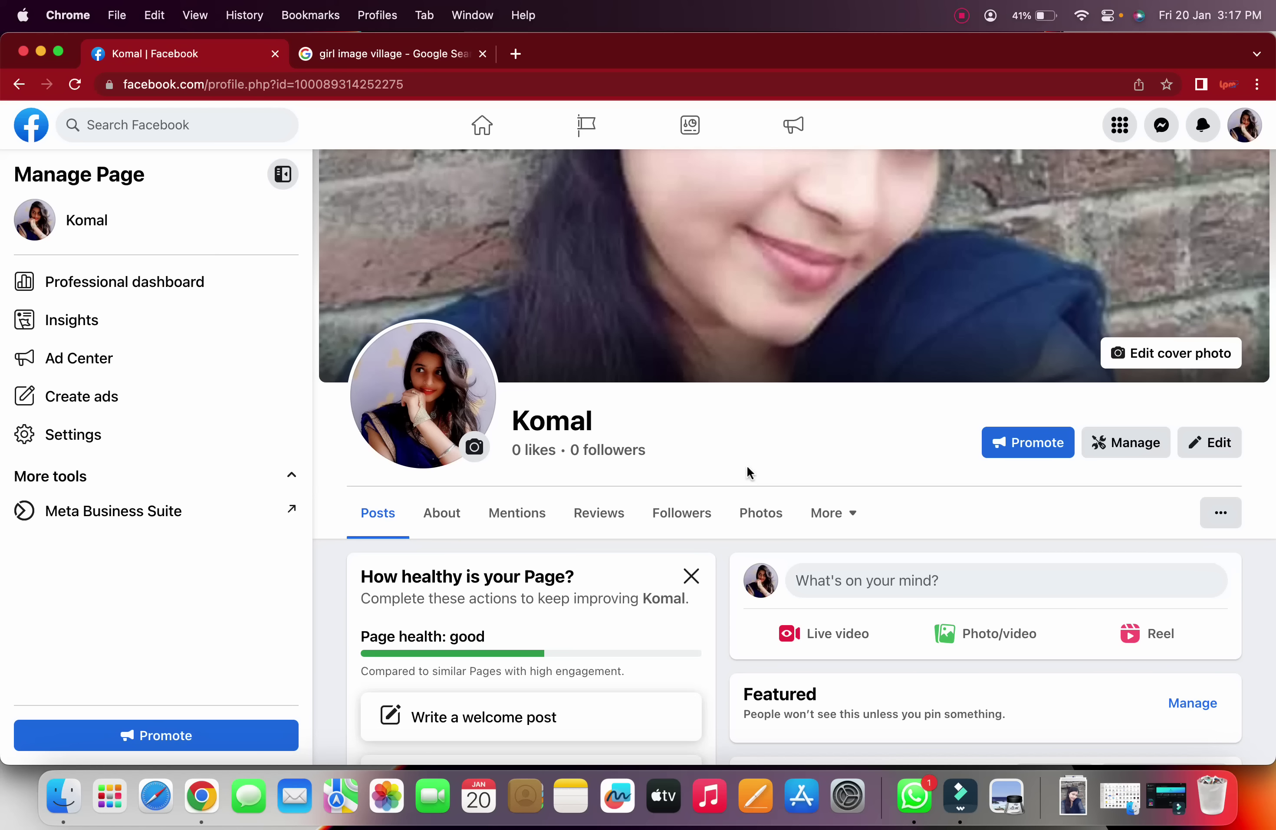
Step: Switch to the Chrome window with the graphy.com course site and open the Facebook Group Traffic Buy course from its store
{"action": "key", "text": "super+grave"}
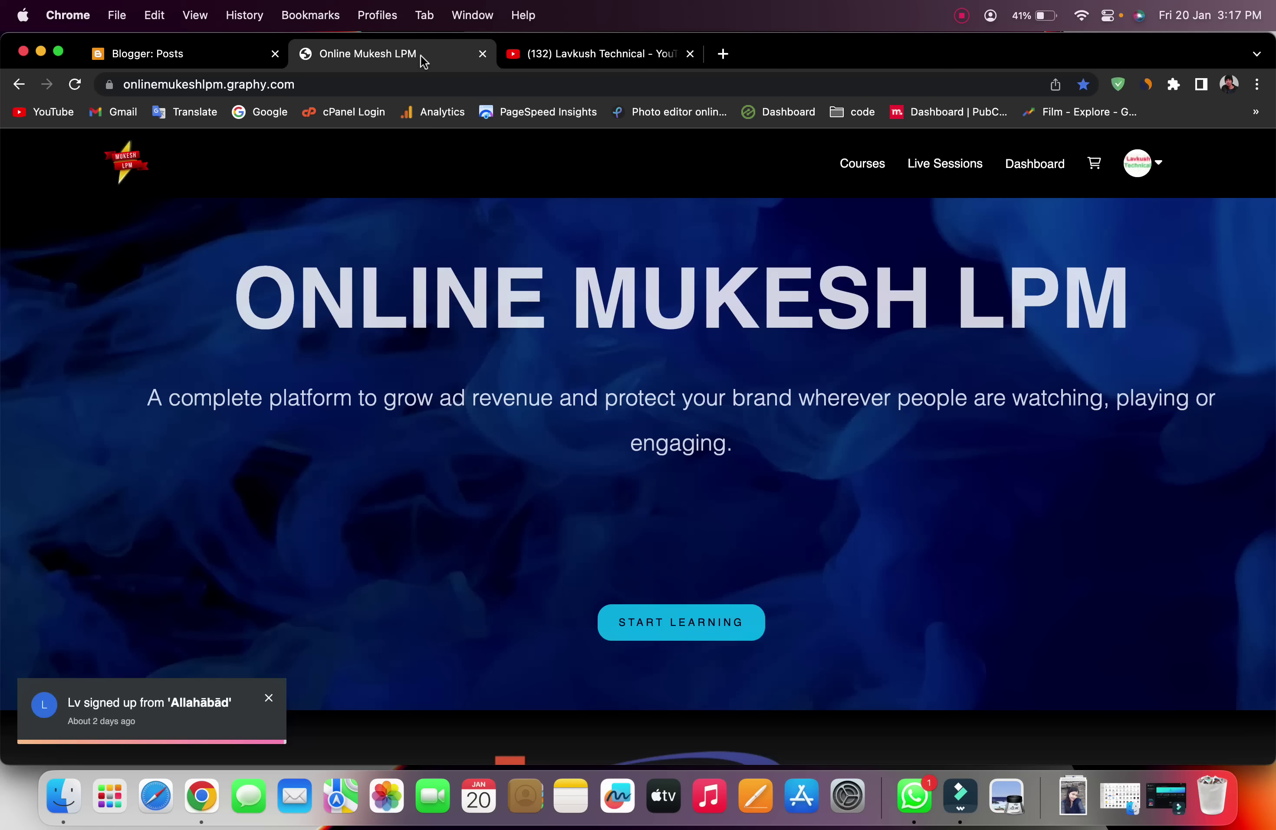
{"action": "left_click", "coordinate": [323, 84]}
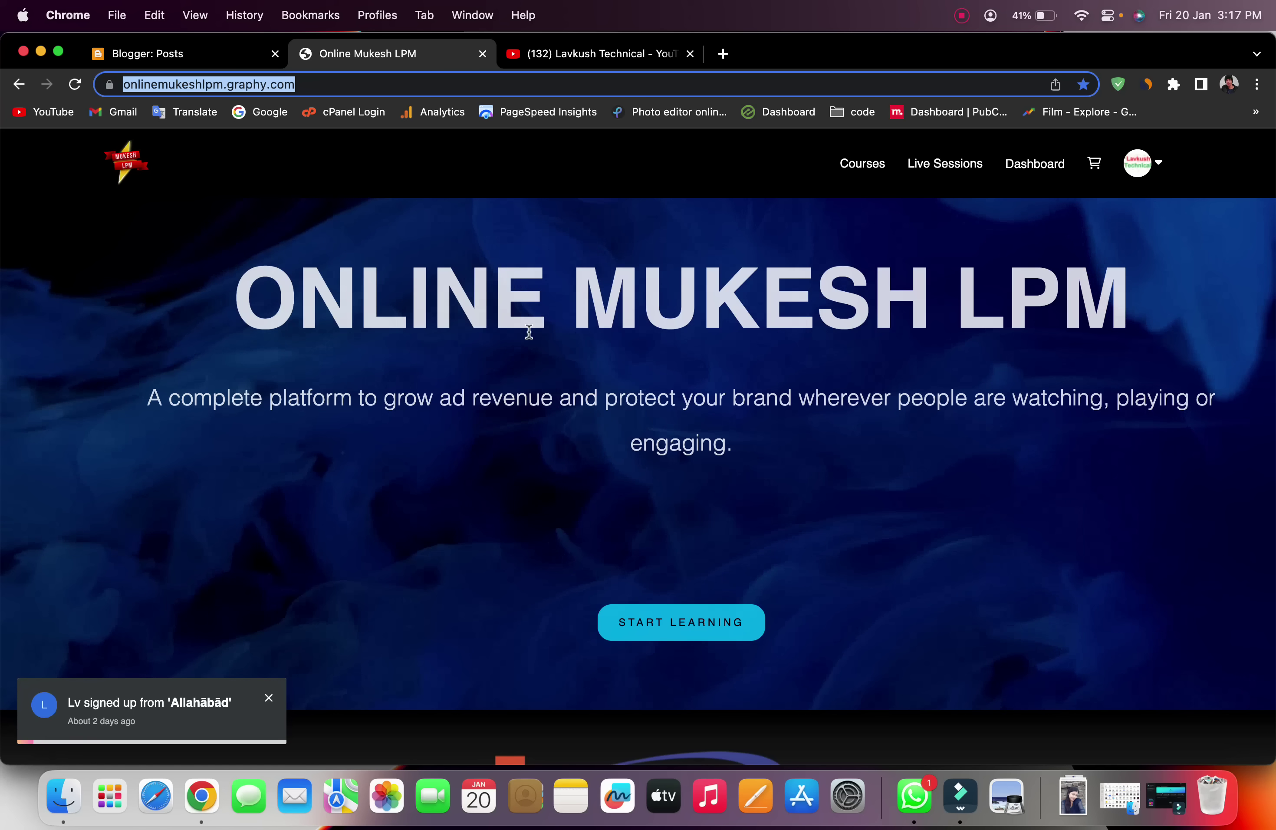
{"action": "left_click", "coordinate": [862, 163]}
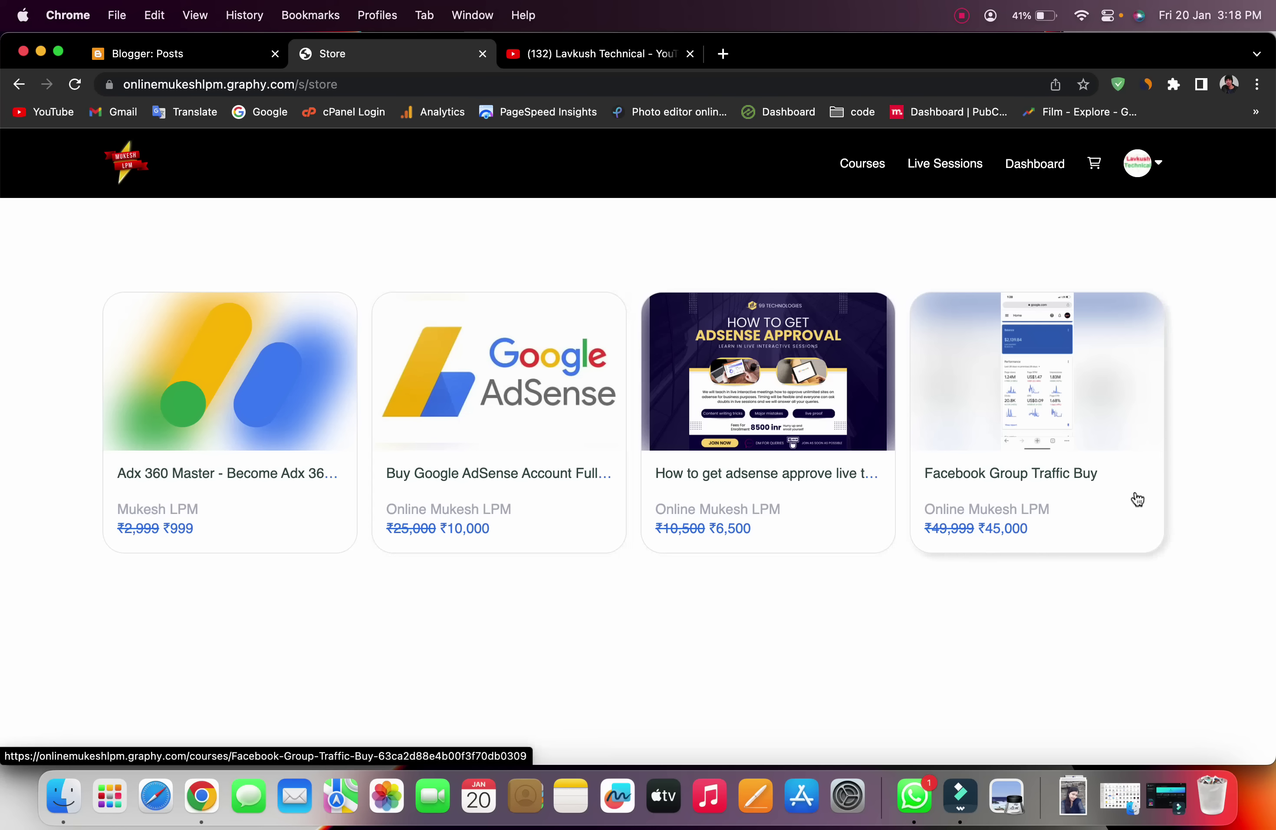
{"action": "left_click", "coordinate": [1064, 419]}
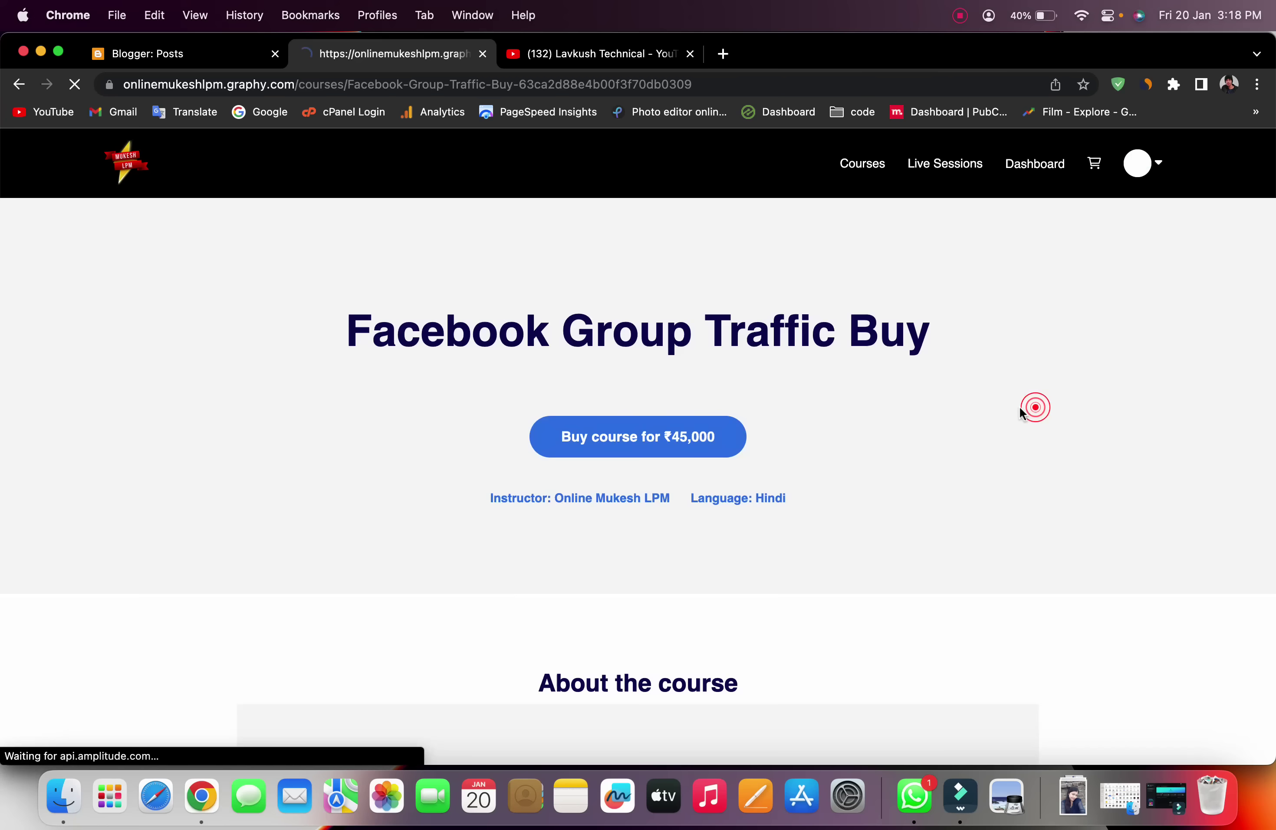
Step: Examine the Facebook Group Traffic Buy description, including its numbered terms and the requirements to read before buying
{"action": "scroll", "coordinate": [861, 459], "scroll_direction": "down", "scroll_amount": 3}
{"action": "scroll", "coordinate": [861, 460], "scroll_direction": "down", "scroll_amount": 1}
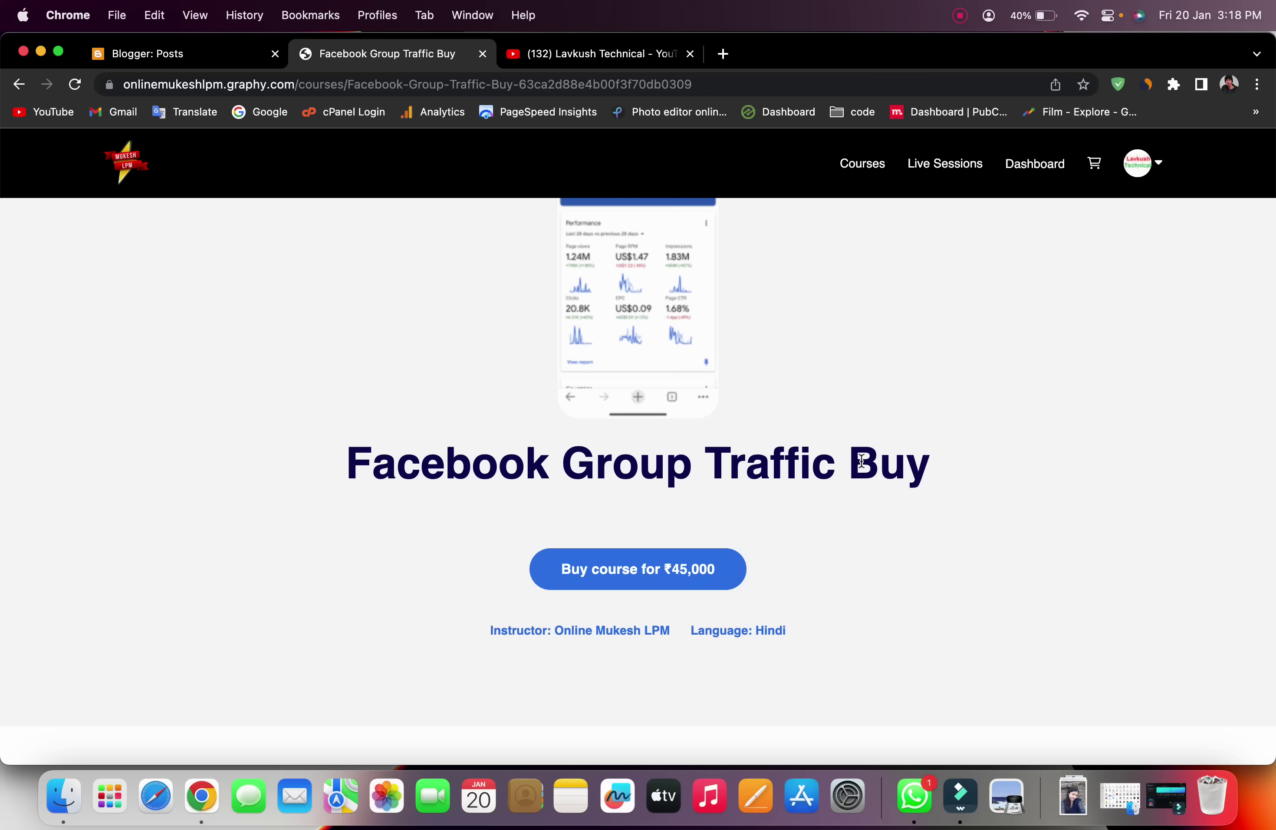
{"action": "scroll", "coordinate": [861, 460], "scroll_direction": "down", "scroll_amount": 10}
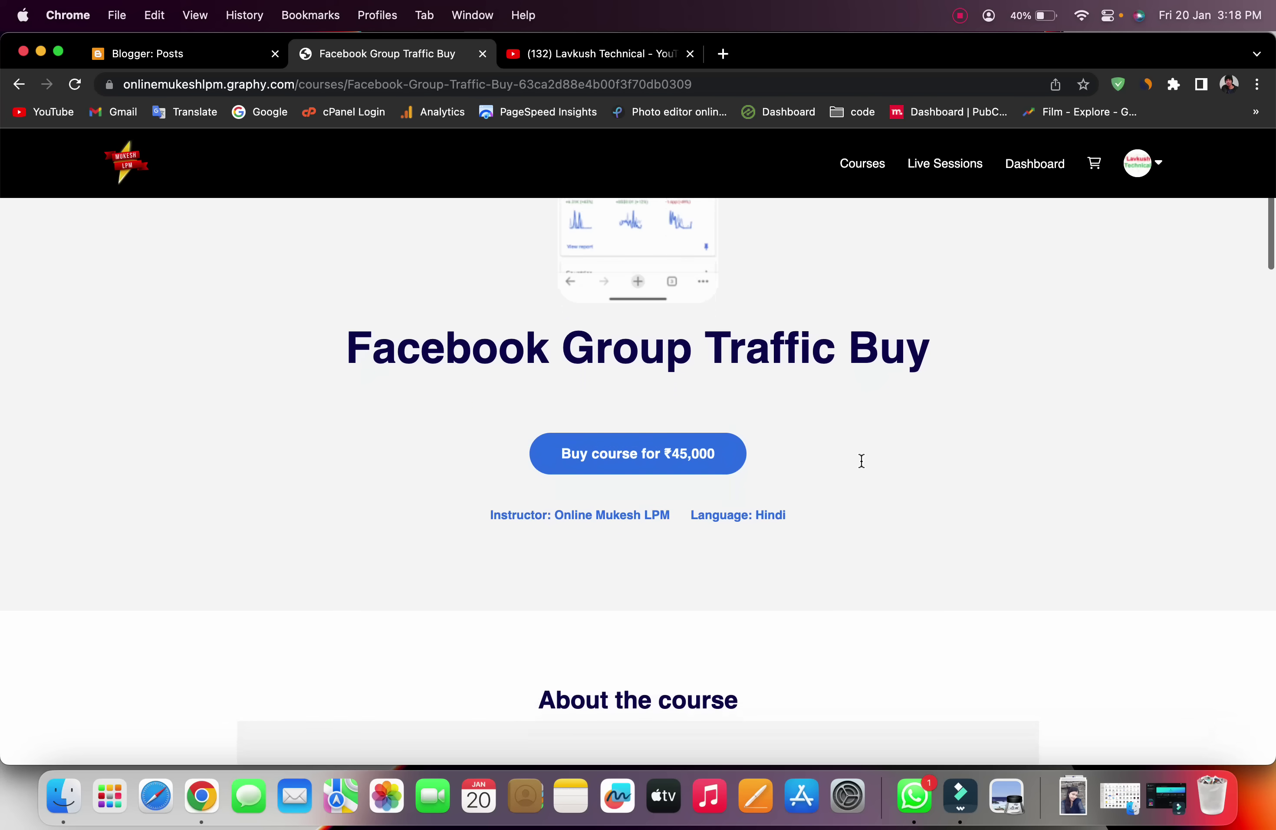
{"action": "scroll", "coordinate": [861, 460], "scroll_direction": "down", "scroll_amount": 1}
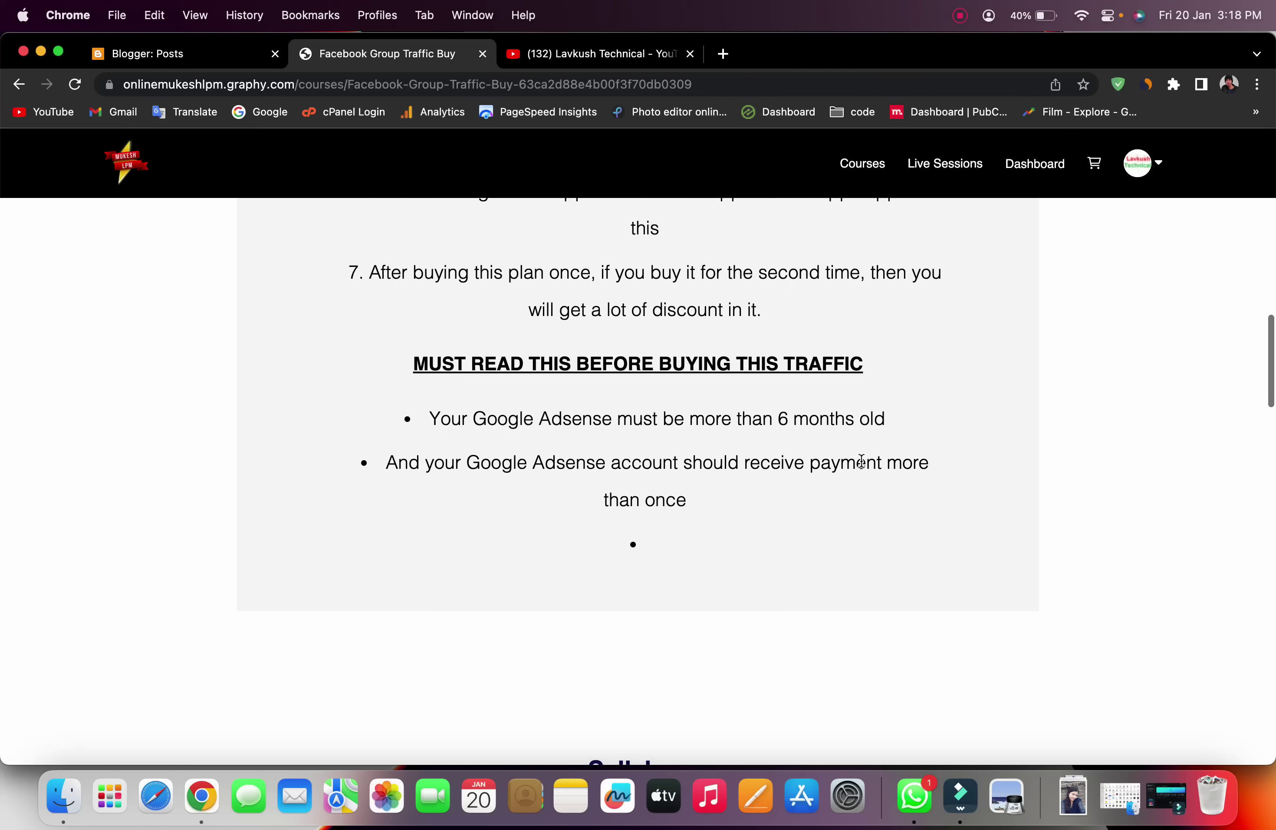
{"action": "scroll", "coordinate": [686, 408], "scroll_direction": "up", "scroll_amount": 4}
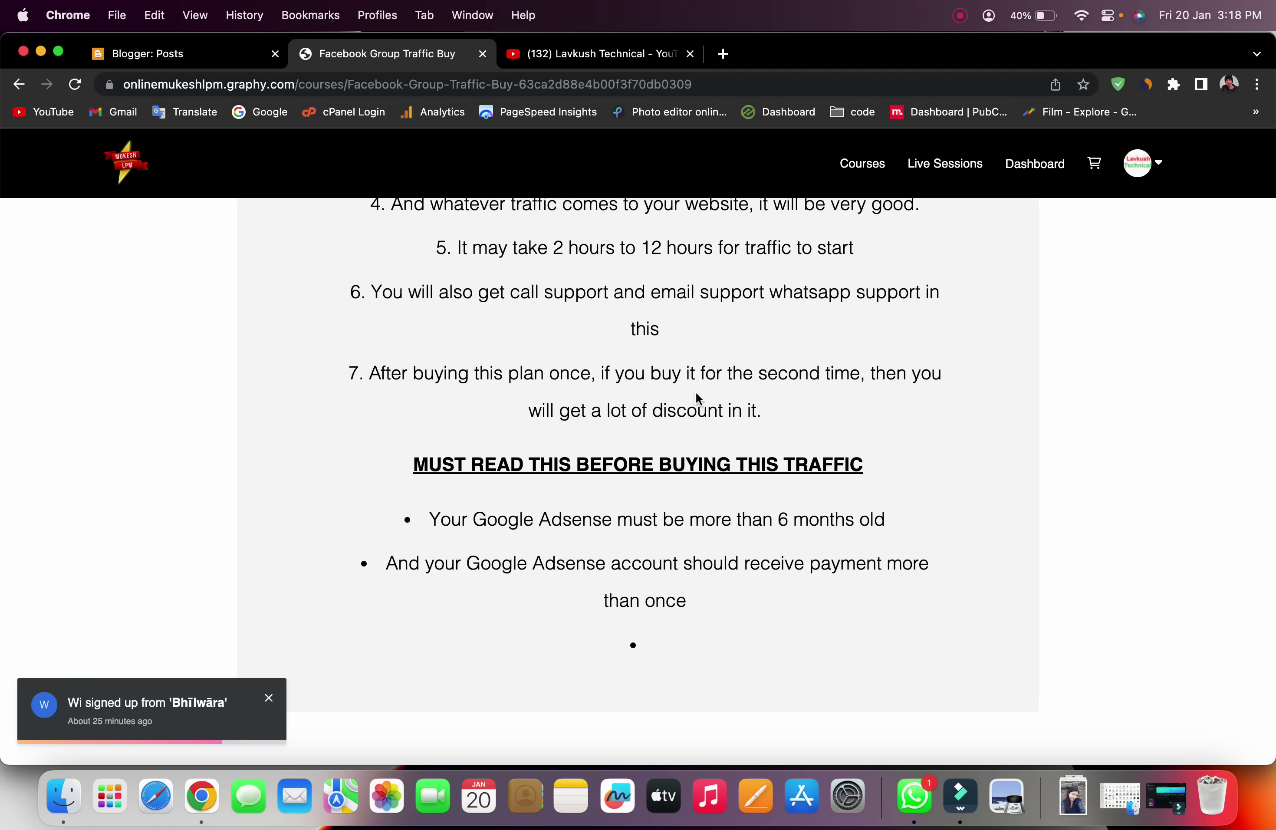
{"action": "scroll", "coordinate": [694, 392], "scroll_direction": "up", "scroll_amount": 5}
{"action": "left_click_drag", "start_coordinate": [694, 355], "coordinate": [884, 352]}
{"action": "scroll", "coordinate": [663, 379], "scroll_direction": "up", "scroll_amount": 8}
{"action": "scroll", "coordinate": [663, 379], "scroll_direction": "up", "scroll_amount": 2}
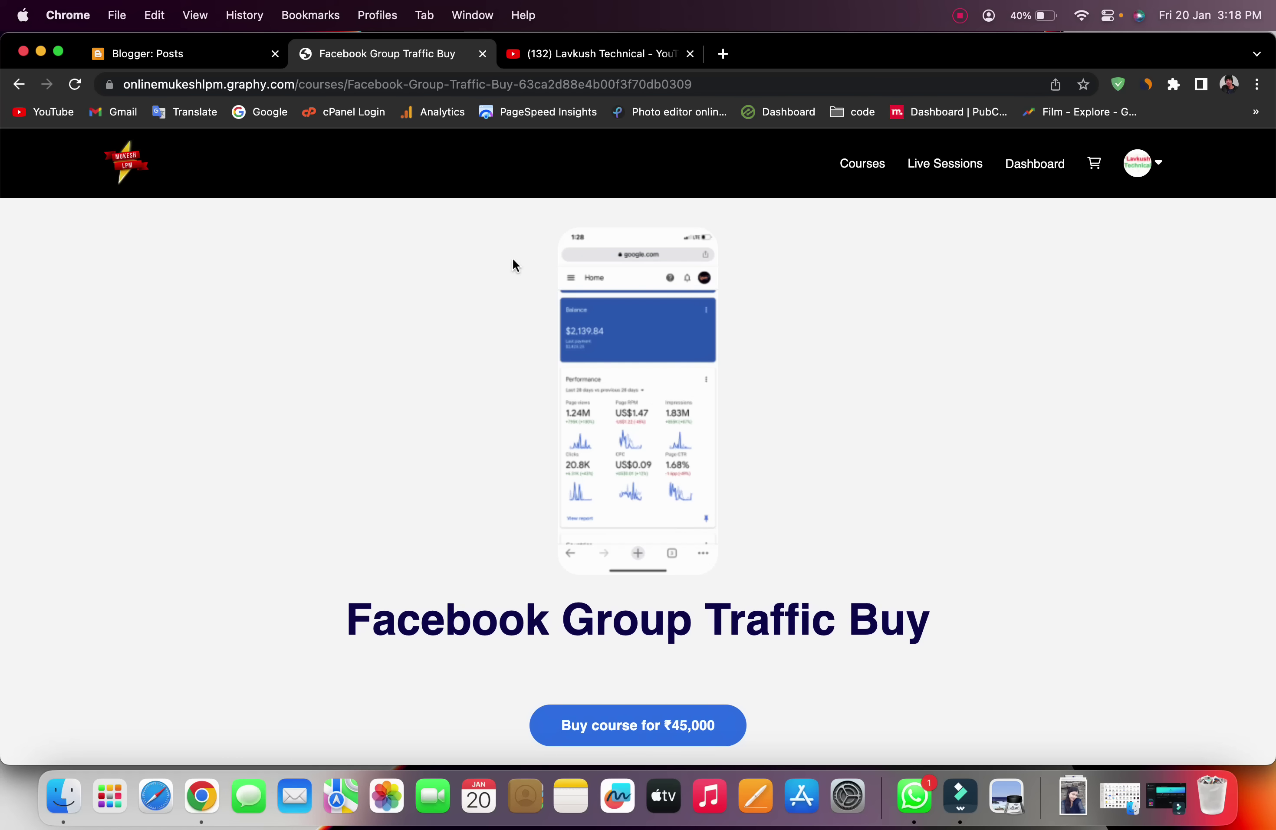
Step: Return from the course page to the course site's home page, and switch to the Chrome profile with the blue and yellow icon
{"action": "scroll", "coordinate": [698, 373], "scroll_direction": "left", "scroll_amount": 5}
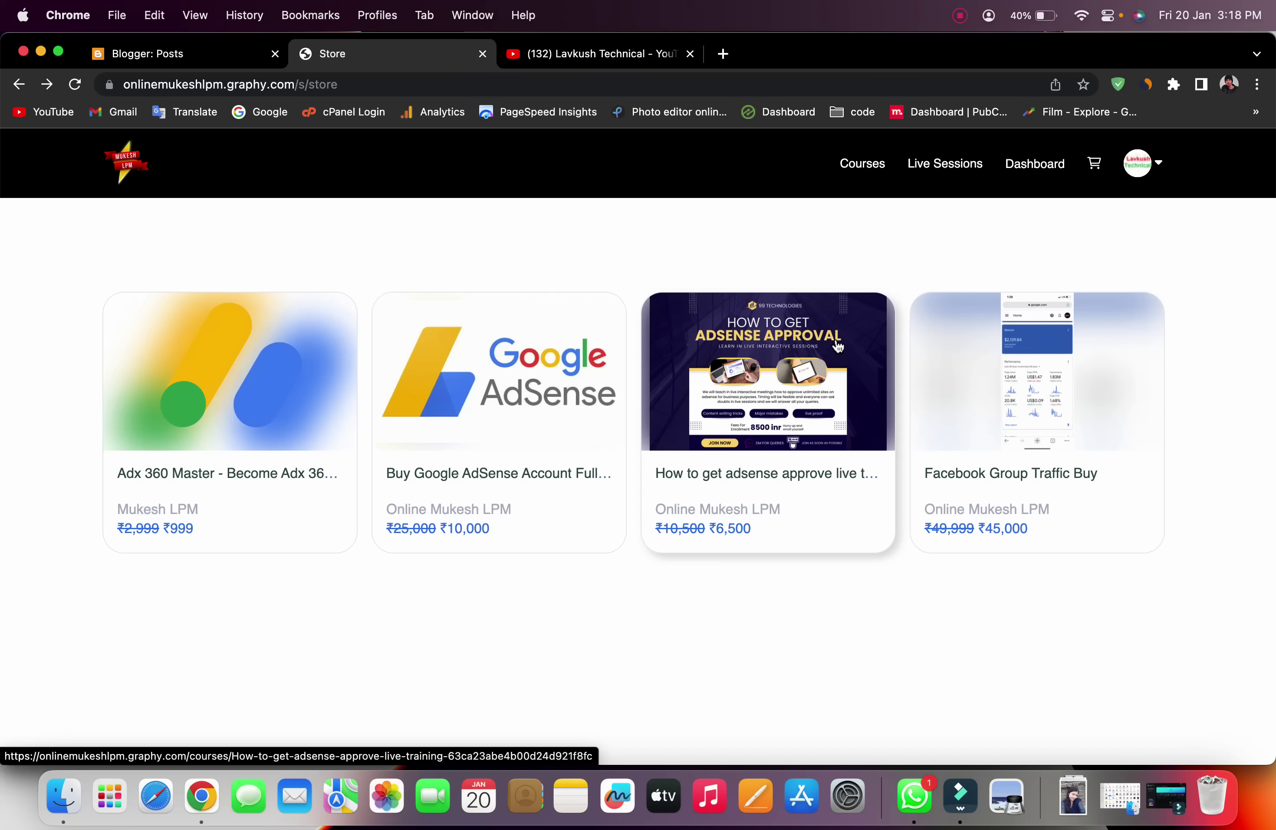
{"action": "left_click", "coordinate": [140, 171]}
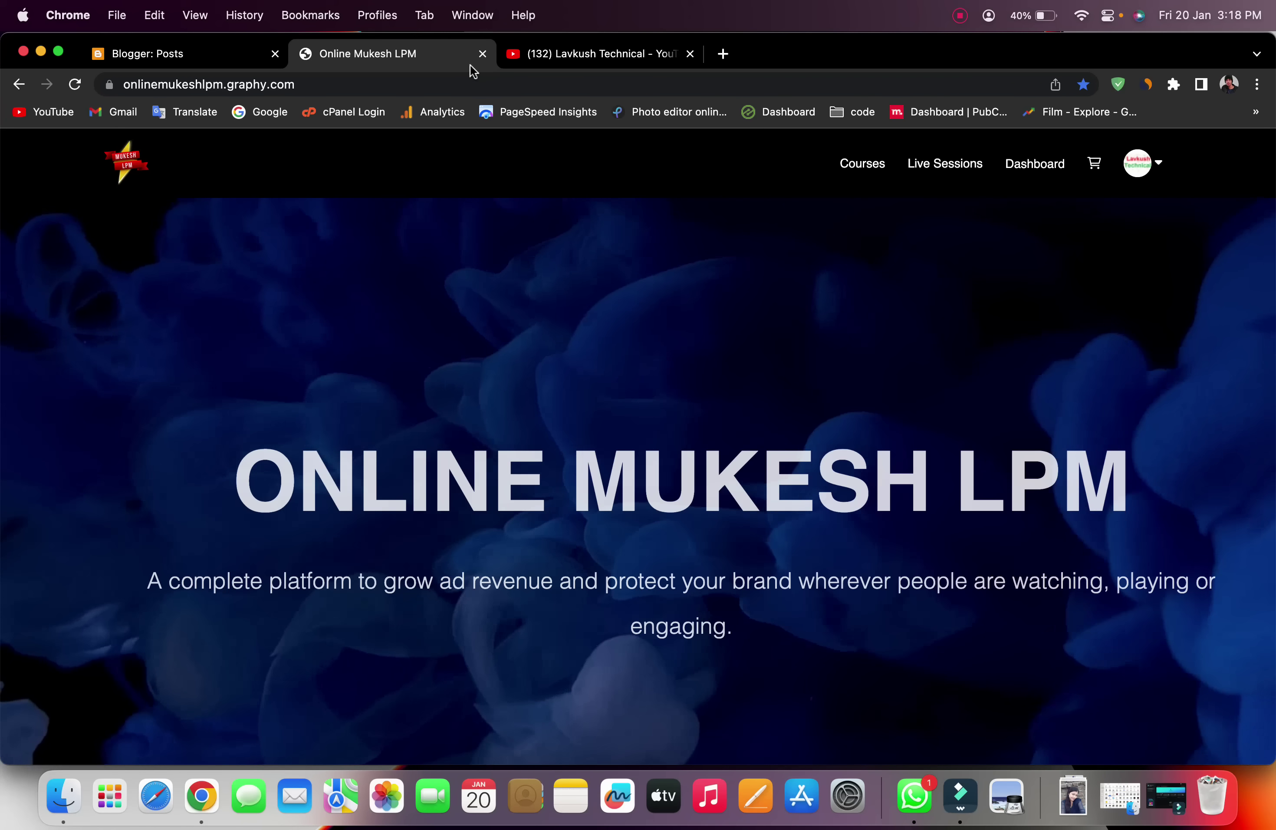
{"action": "left_click", "coordinate": [377, 15]}
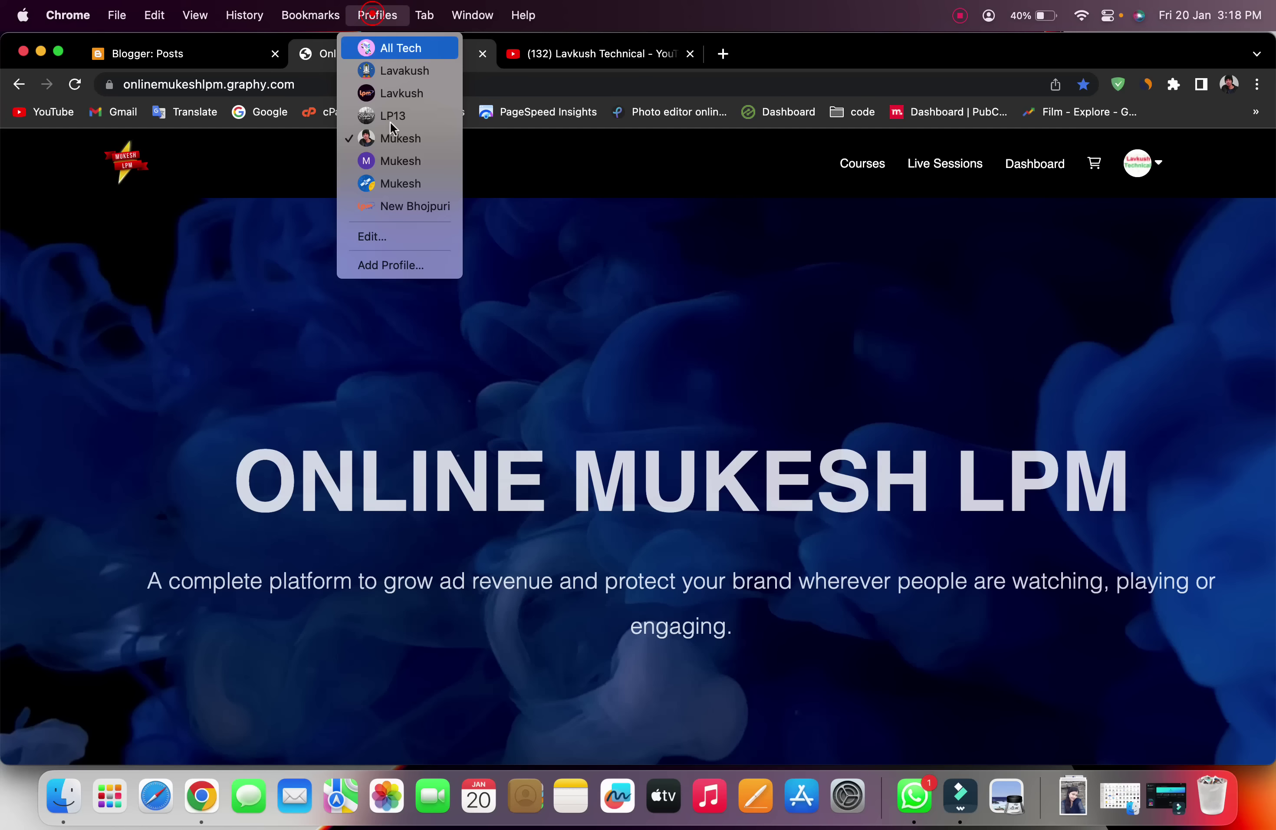
{"action": "left_click", "coordinate": [392, 189]}
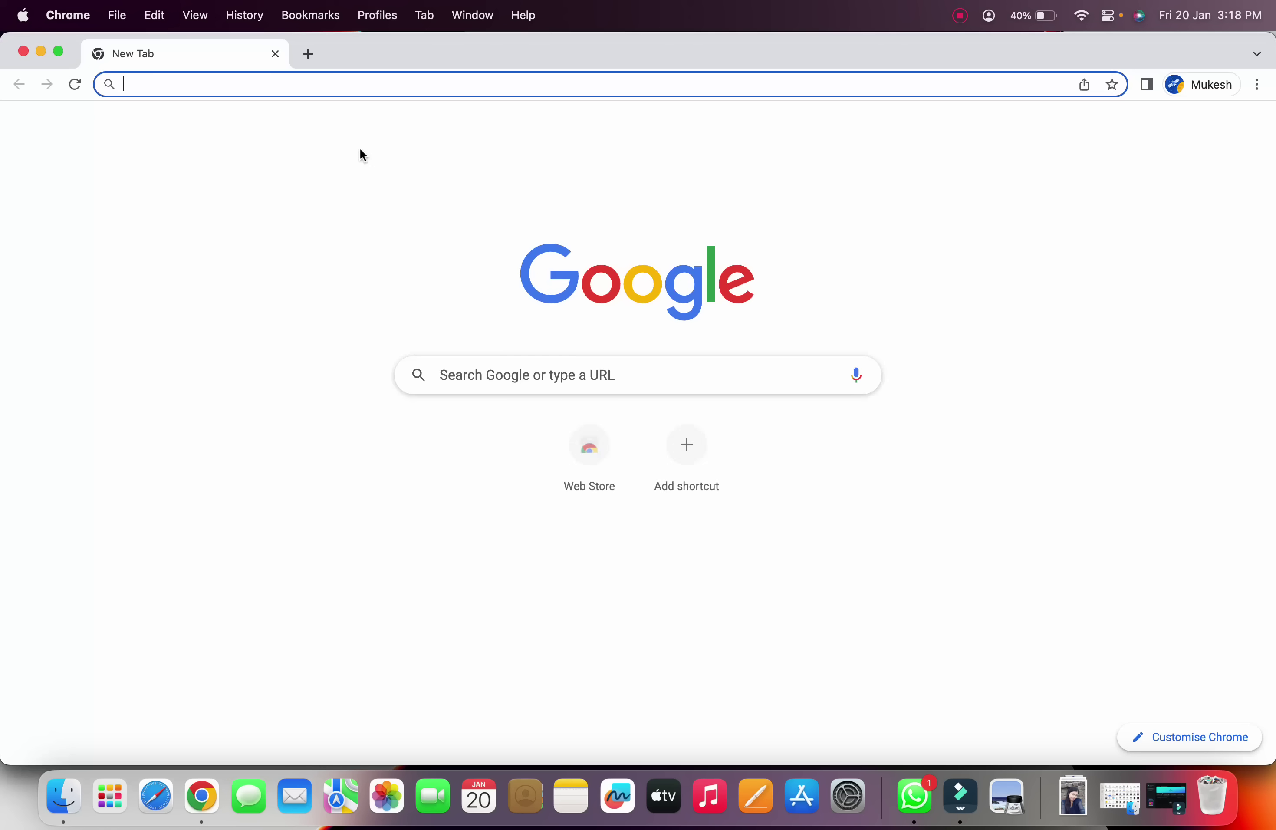
Step: Close the blank Chrome window and switch to the New Bhojpuri Chrome profile with the new Facebook Page
{"action": "left_click", "coordinate": [24, 52]}
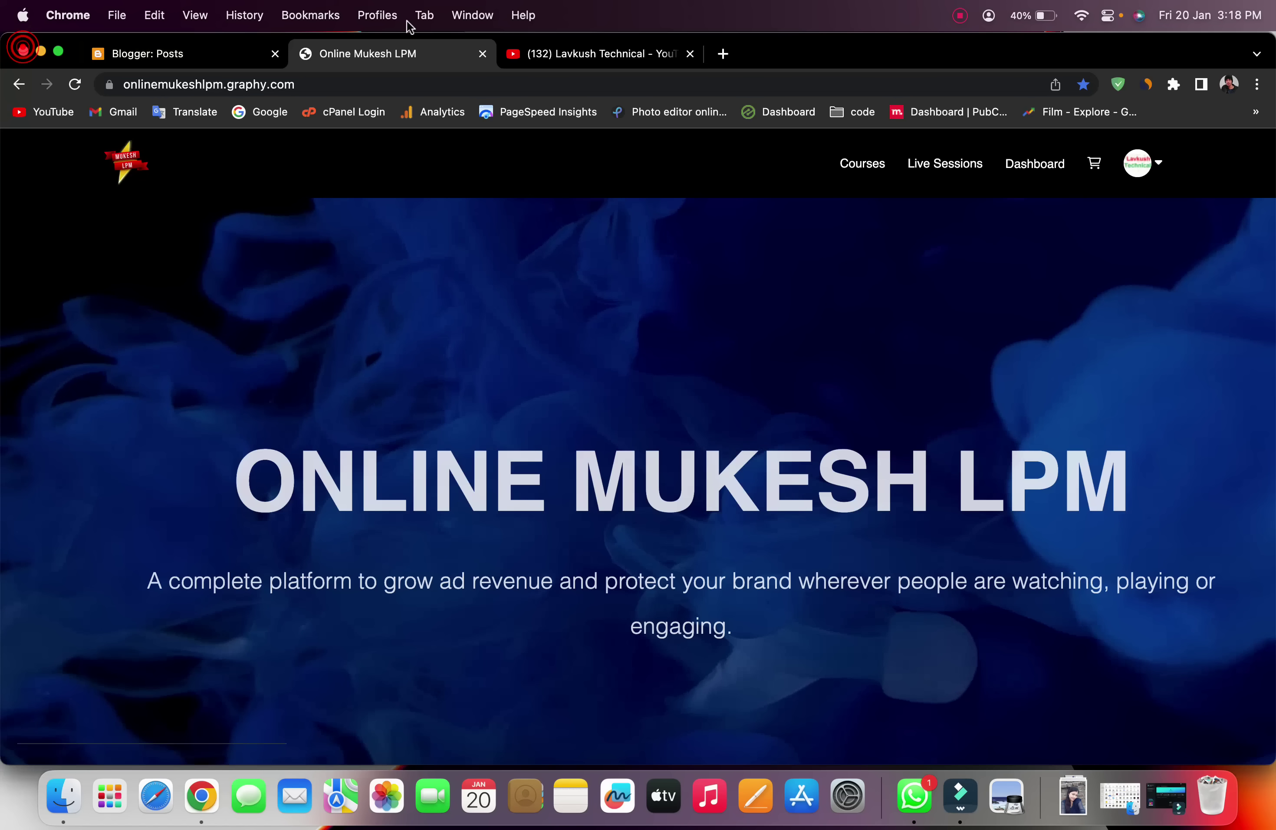
{"action": "left_click", "coordinate": [378, 16]}
{"action": "left_click", "coordinate": [442, 205]}
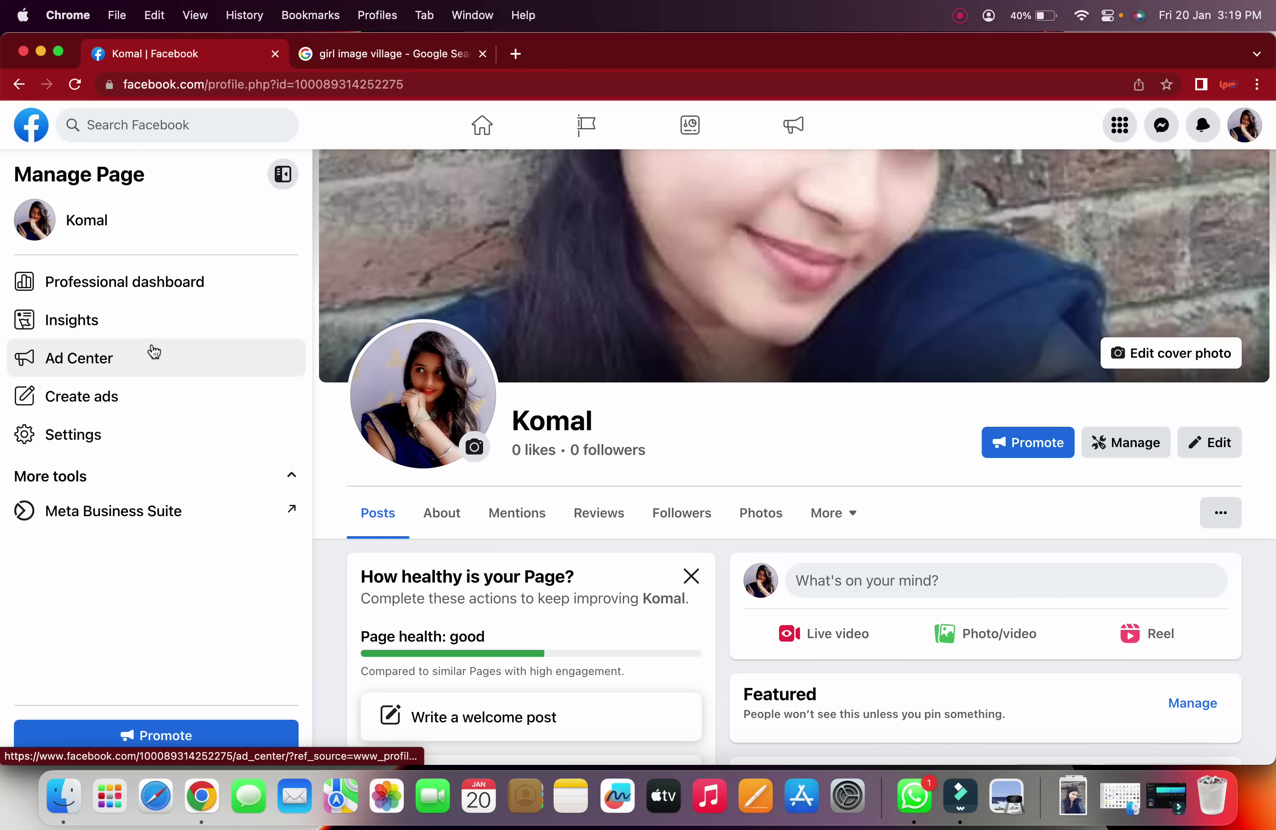
Step: Try to open the new Page's Ad Center, also in the mobile device view and as the personal account
{"action": "left_click", "coordinate": [78, 360]}
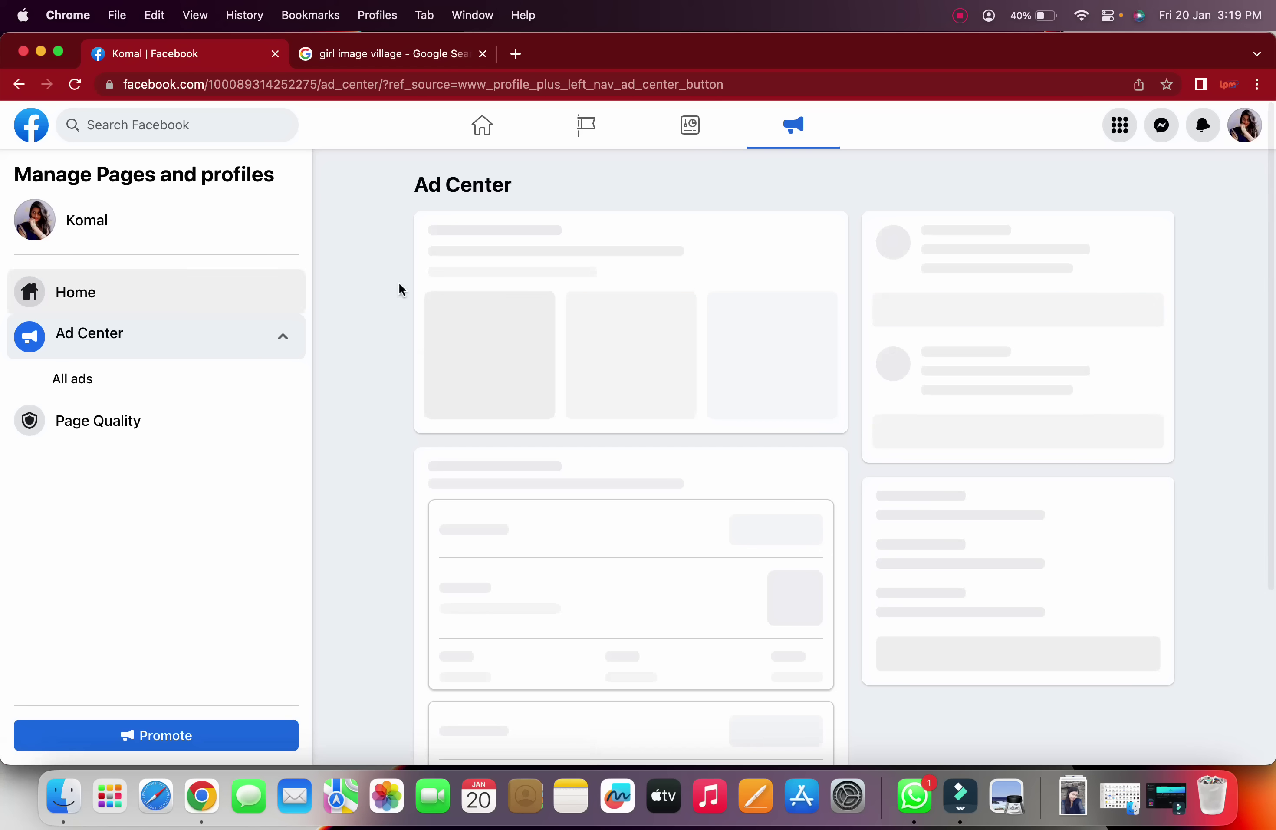
{"action": "key", "text": "super+alt+i"}
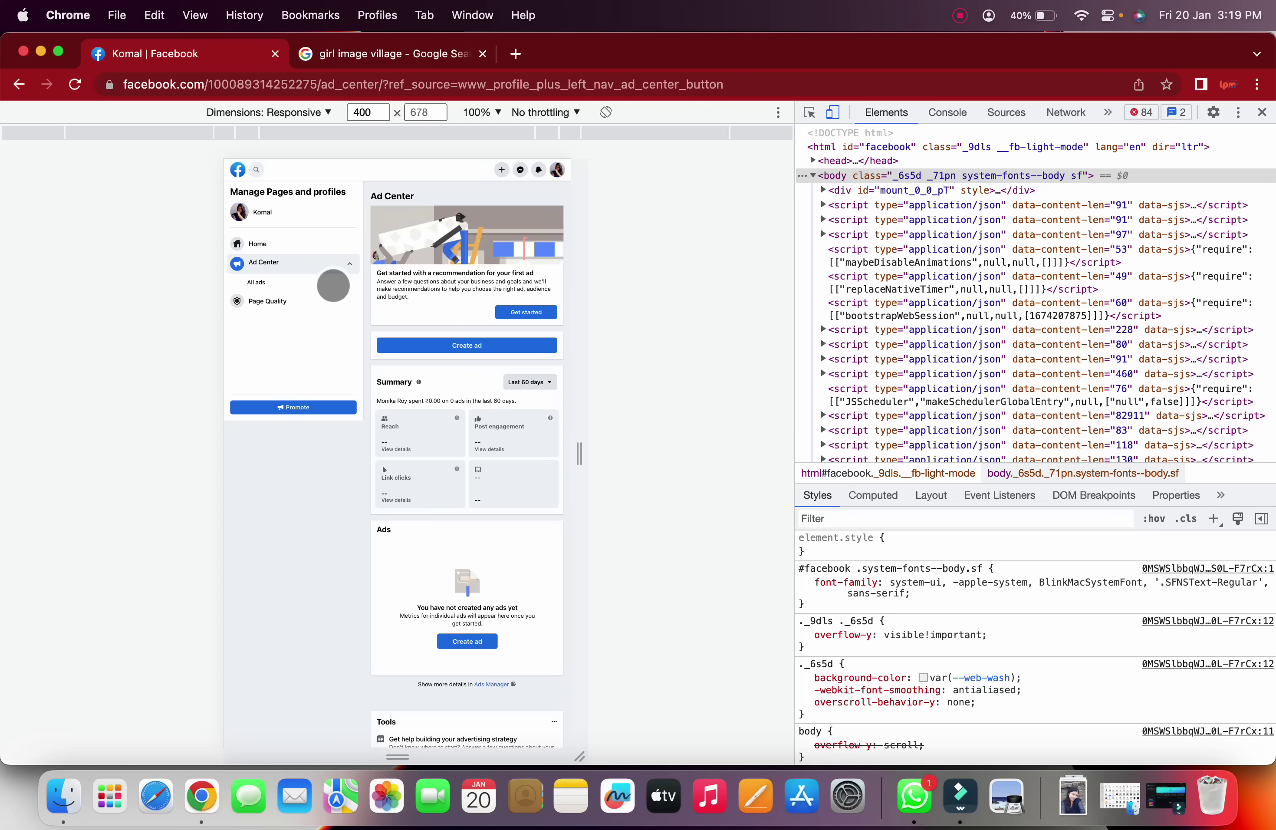
{"action": "left_click", "coordinate": [264, 264]}
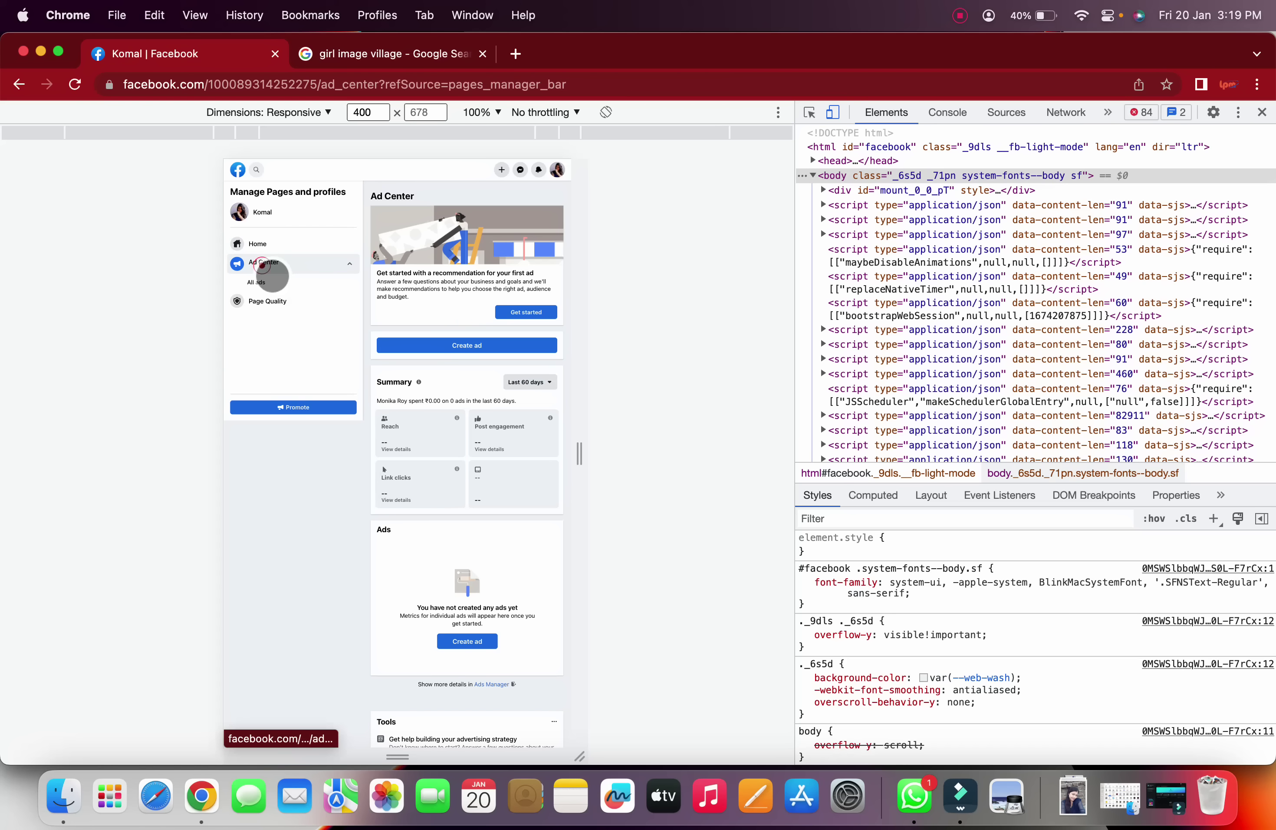
{"action": "left_click", "coordinate": [1262, 112]}
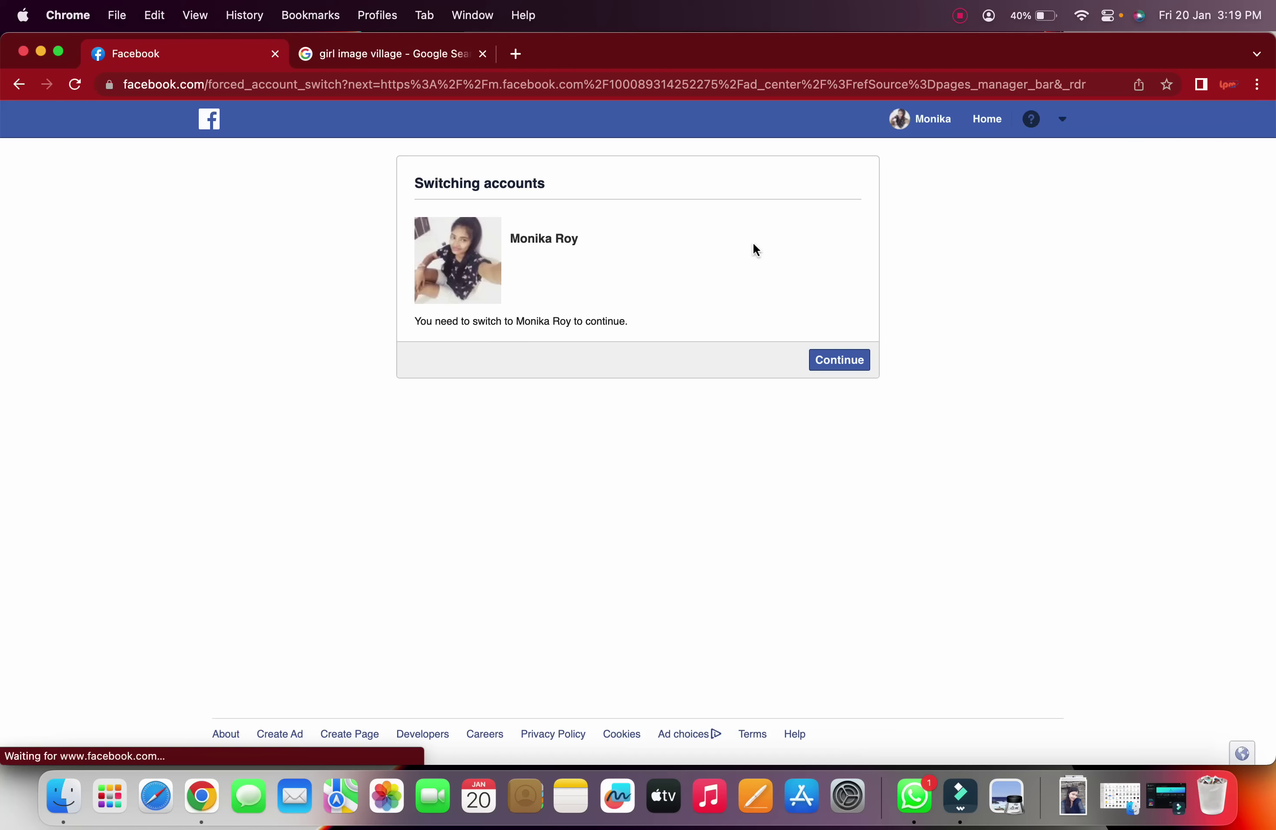
{"action": "left_click", "coordinate": [845, 360]}
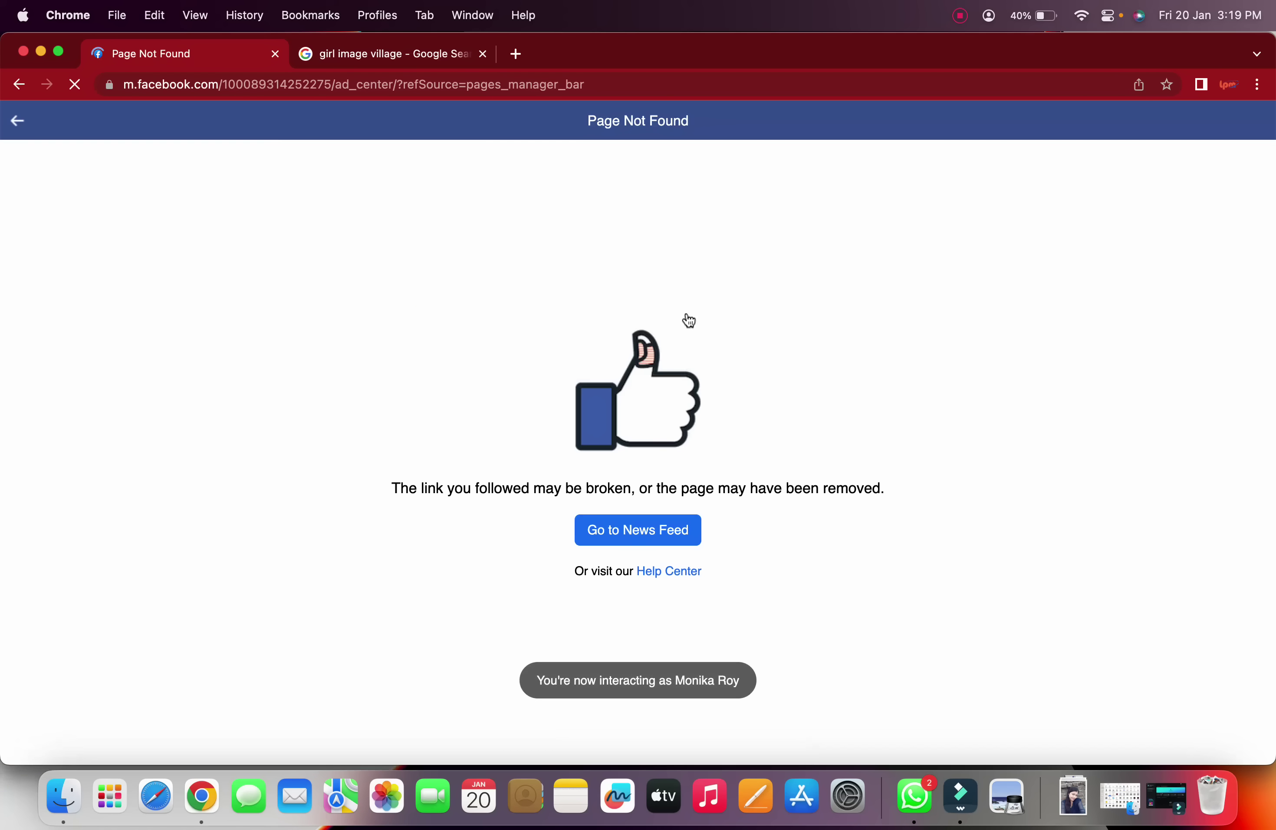
{"action": "left_click", "coordinate": [19, 132]}
{"action": "left_click", "coordinate": [449, 219]}
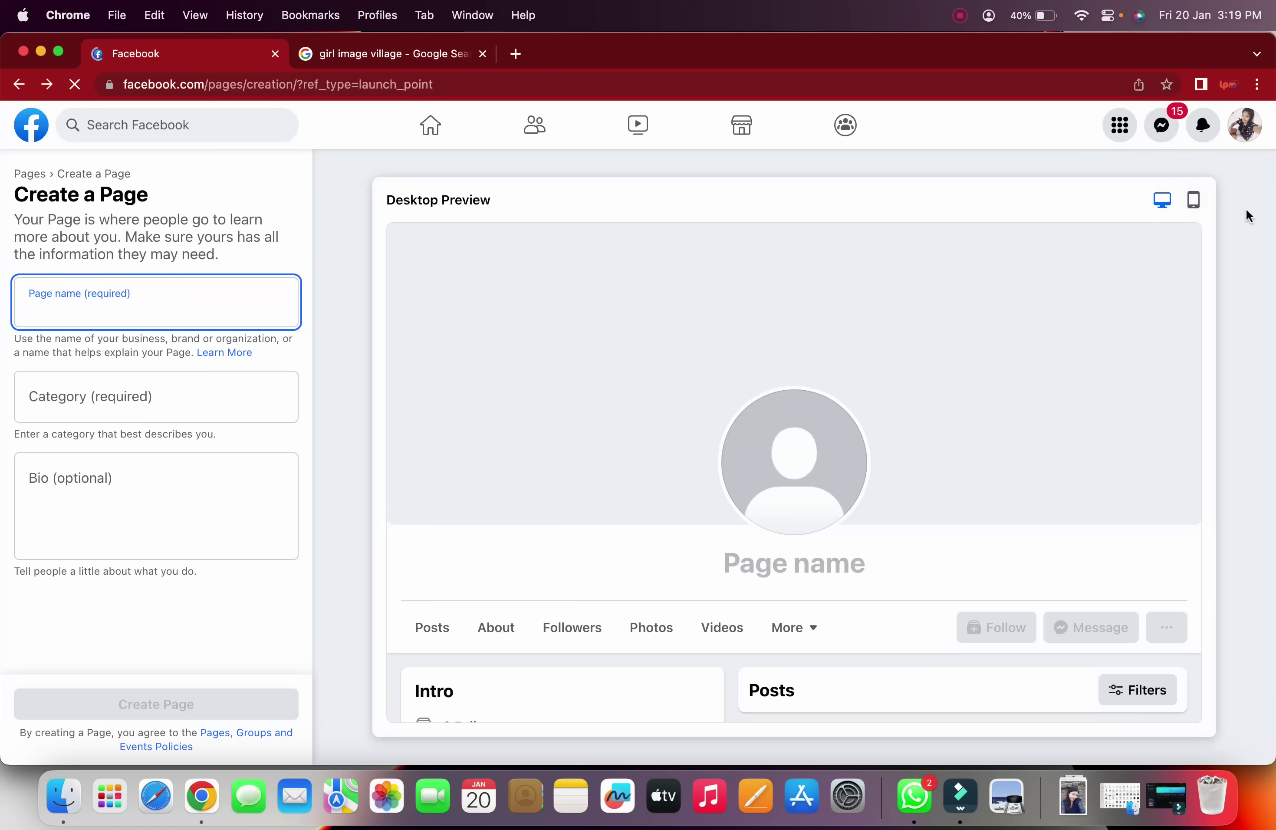
Step: Go to the Facebook home feed, switch to the Mole Lpm Page profile and dismiss the switch notice
{"action": "left_click", "coordinate": [428, 124]}
{"action": "left_click", "coordinate": [1245, 127]}
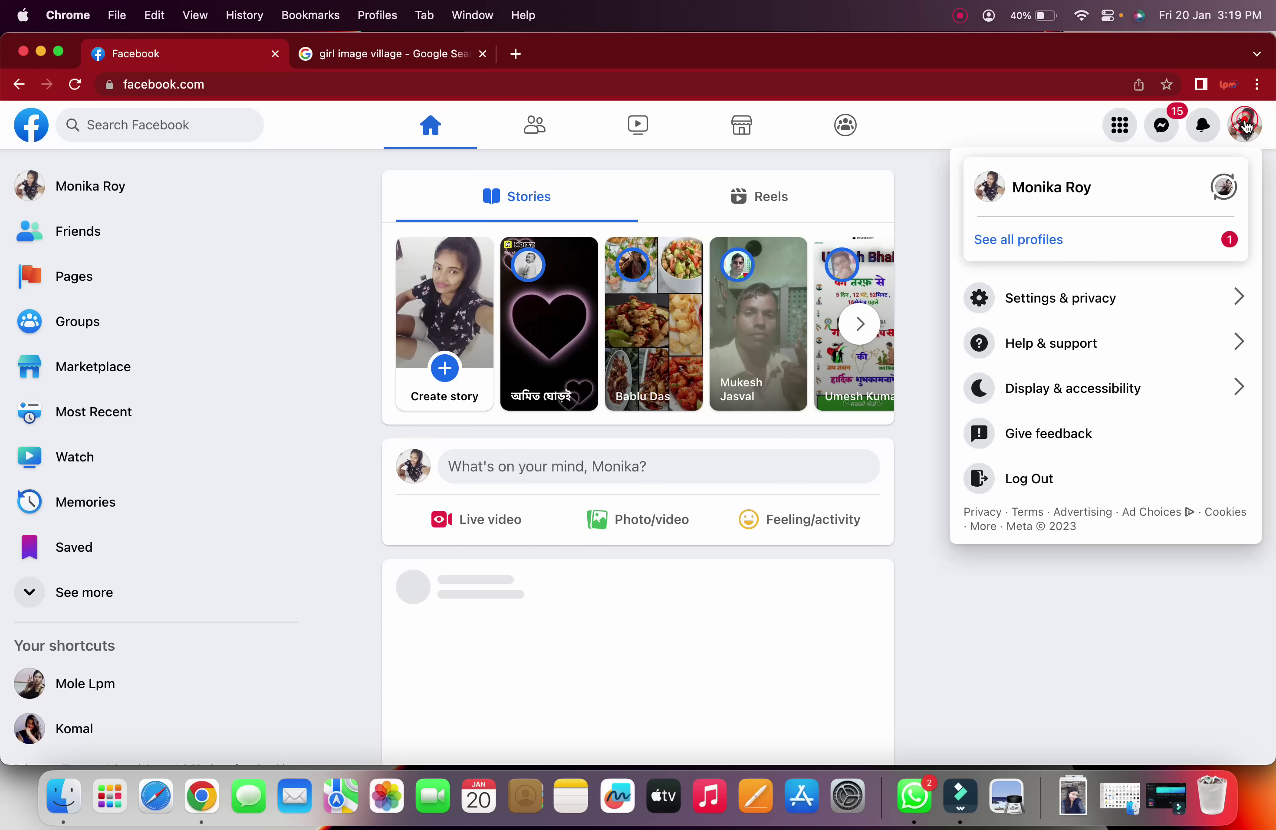
{"action": "left_click", "coordinate": [1106, 240]}
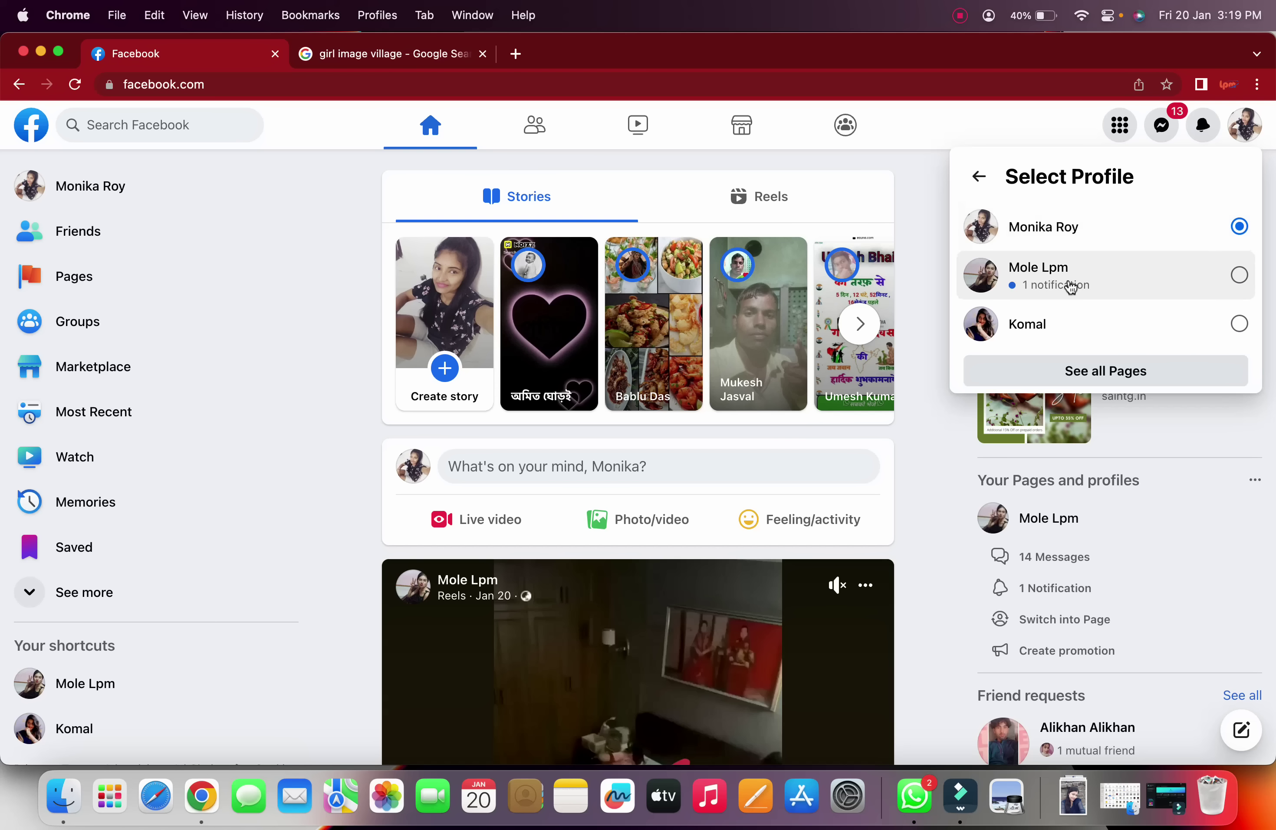
{"action": "left_click", "coordinate": [1056, 288]}
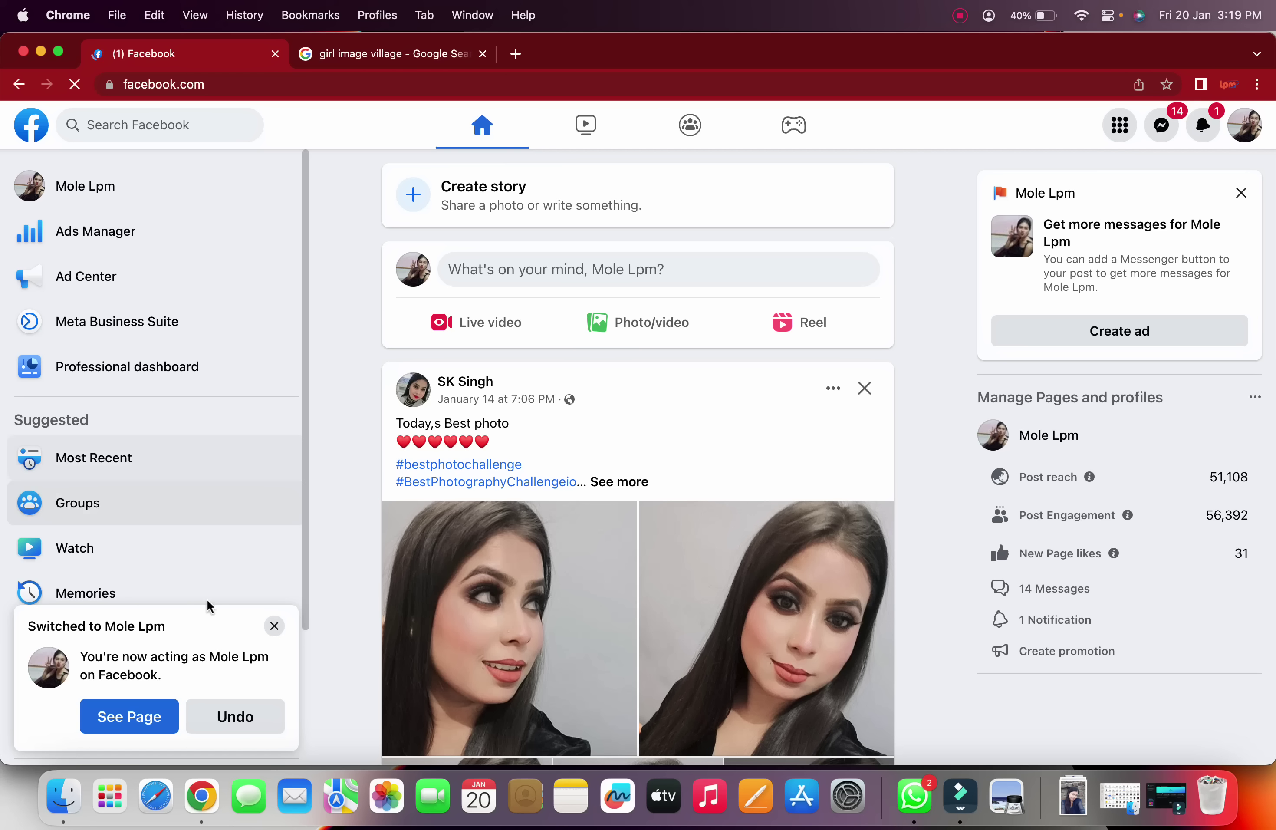
{"action": "left_click", "coordinate": [274, 626]}
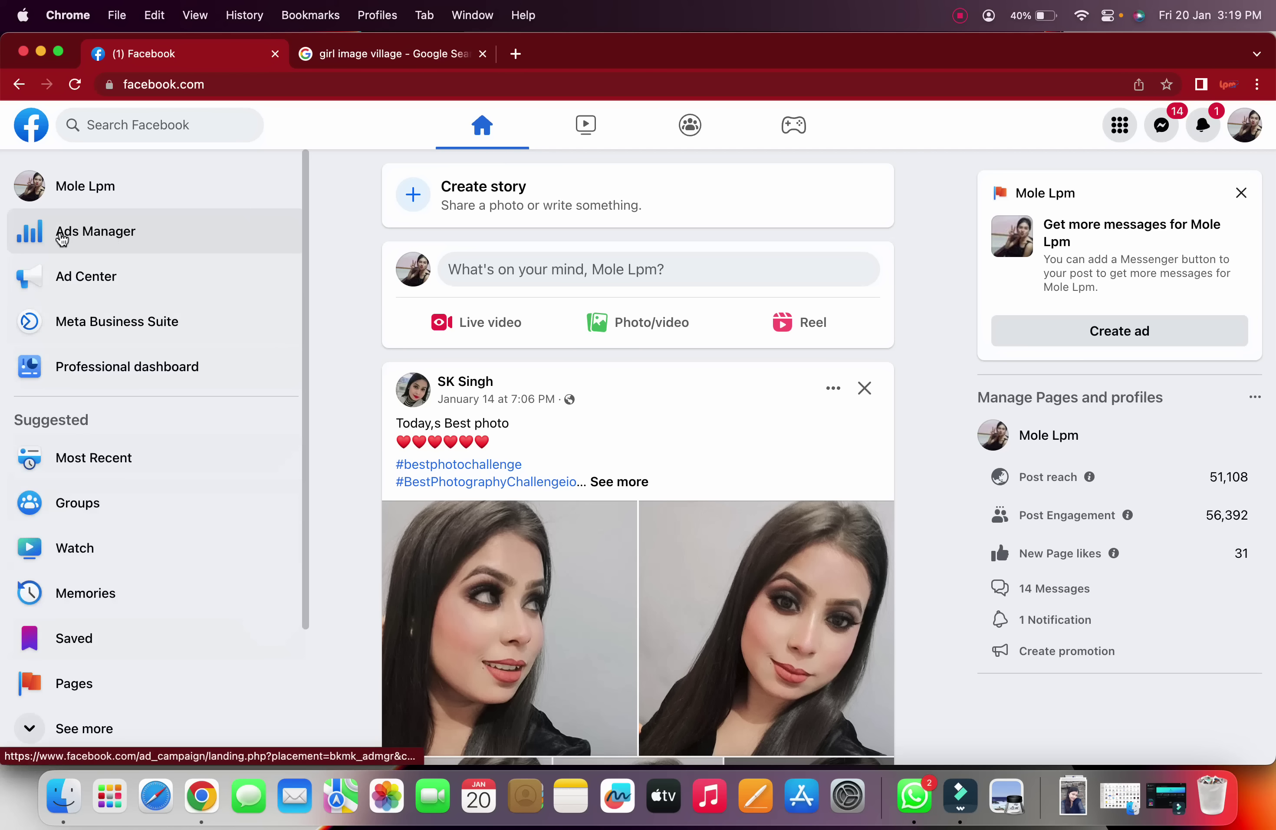
Step: Open Ads Manager for the Page and accept Meta's non-discrimination policy
{"action": "left_click", "coordinate": [89, 237]}
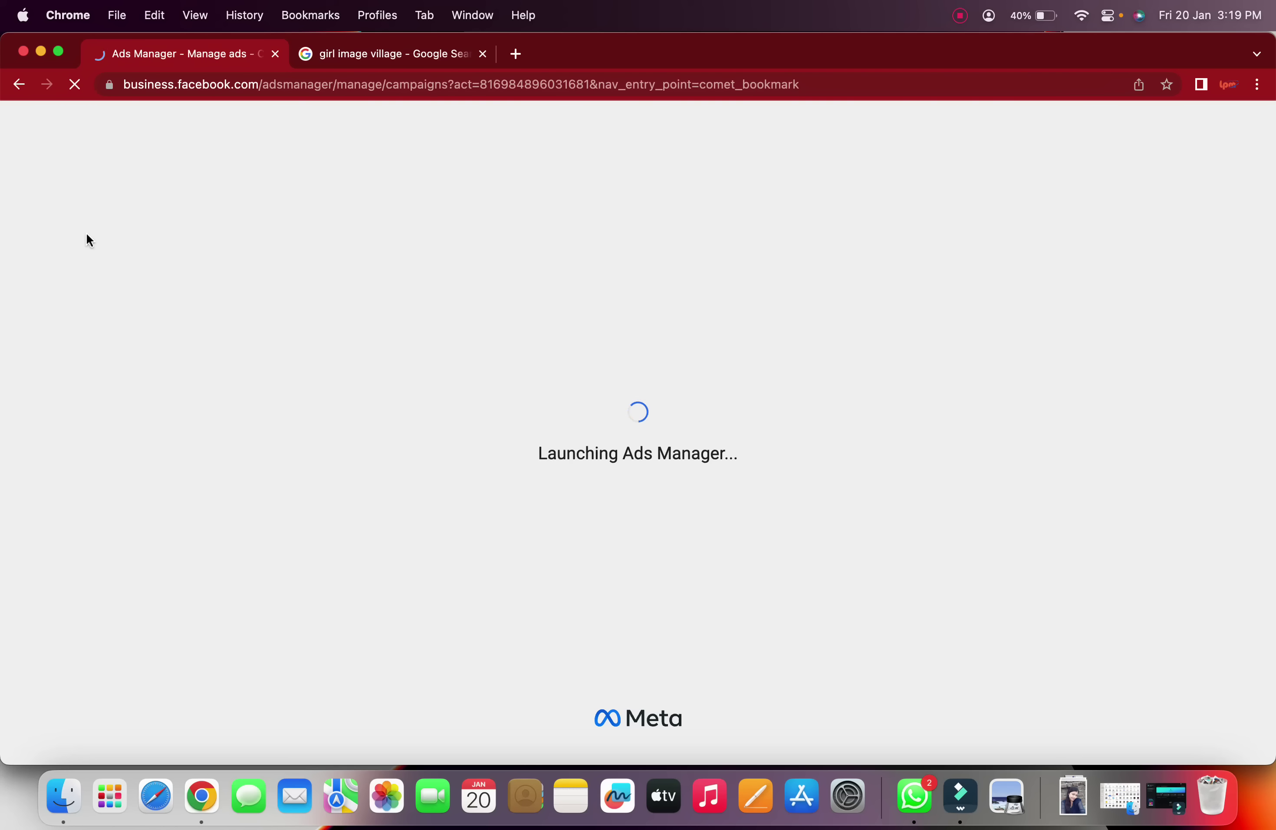
{"action": "scroll", "coordinate": [589, 450], "scroll_direction": "down", "scroll_amount": 10}
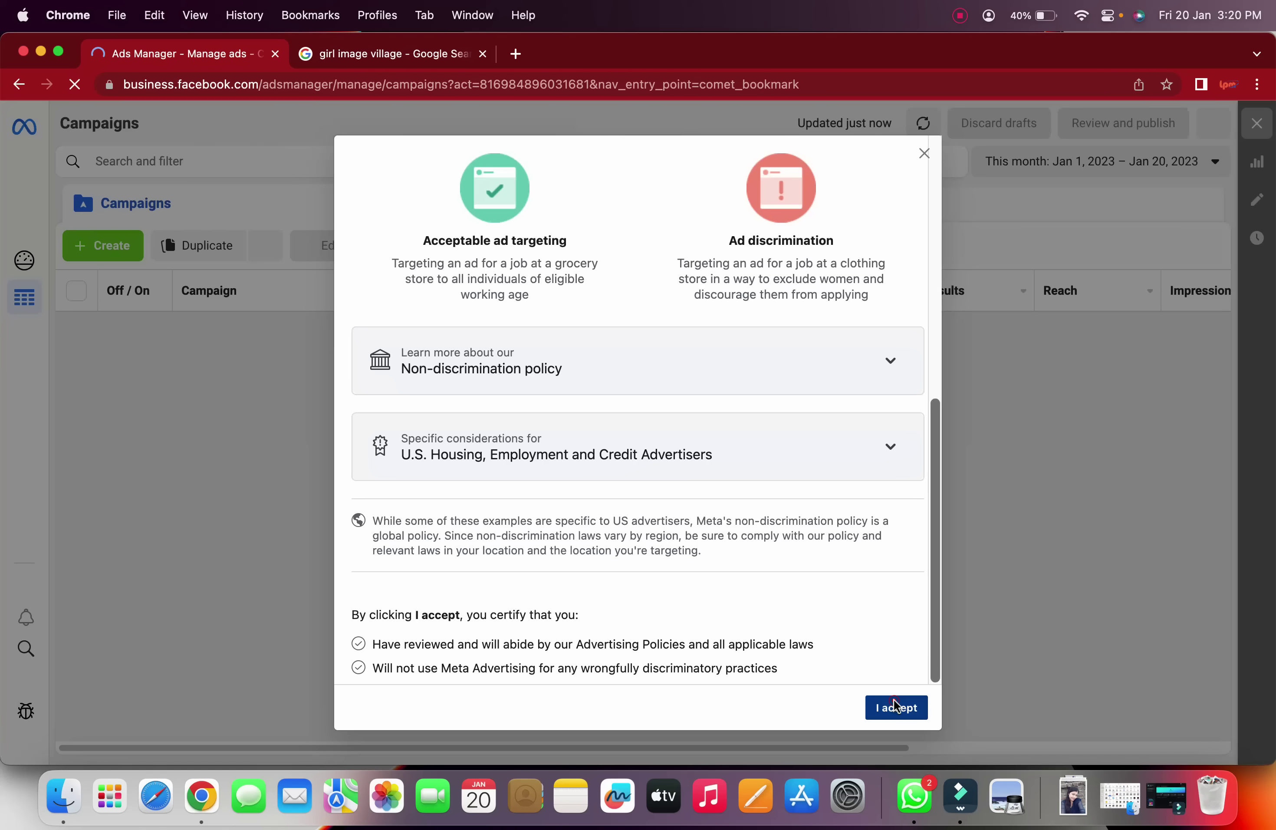
{"action": "left_click", "coordinate": [896, 707]}
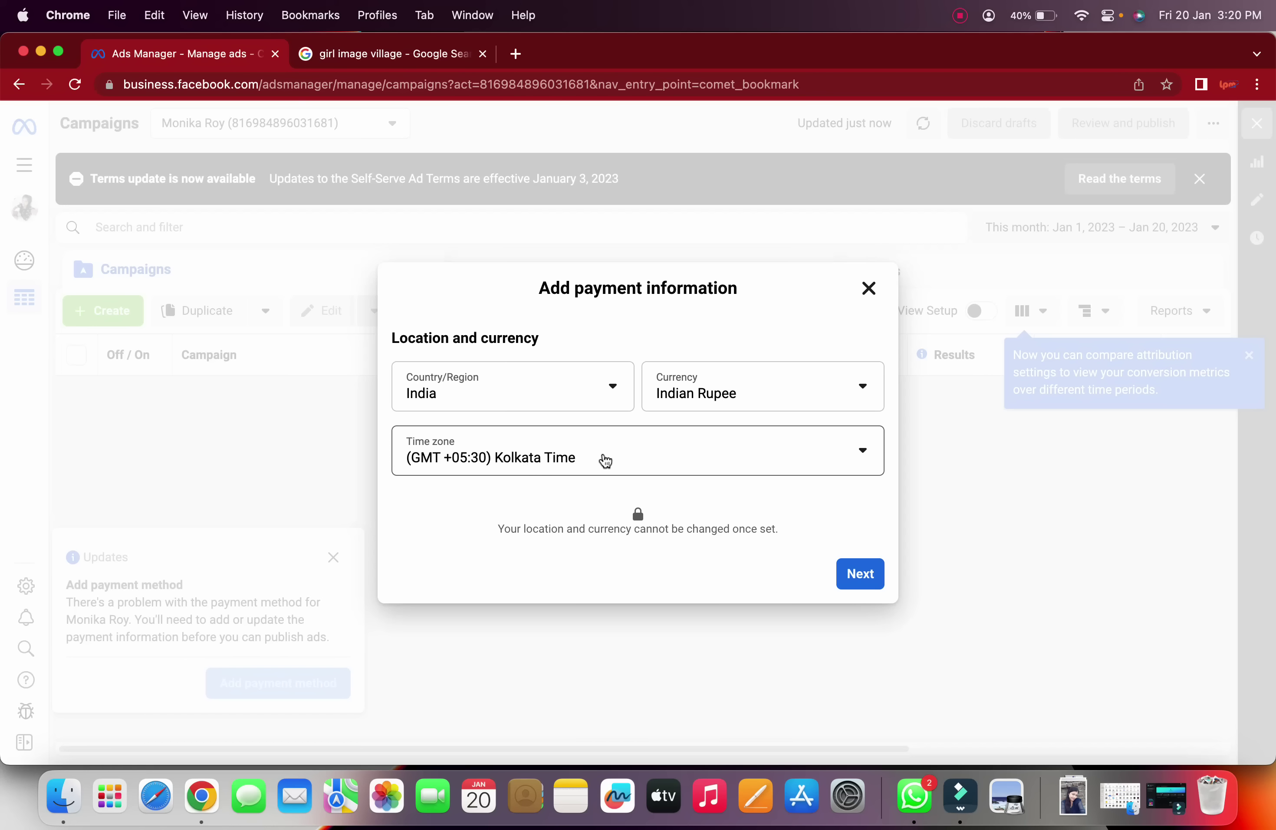
Step: Accept India, Indian Rupee and Kolkata Time for the payment information, and choose UPI as the payment method
{"action": "left_click", "coordinate": [857, 582]}
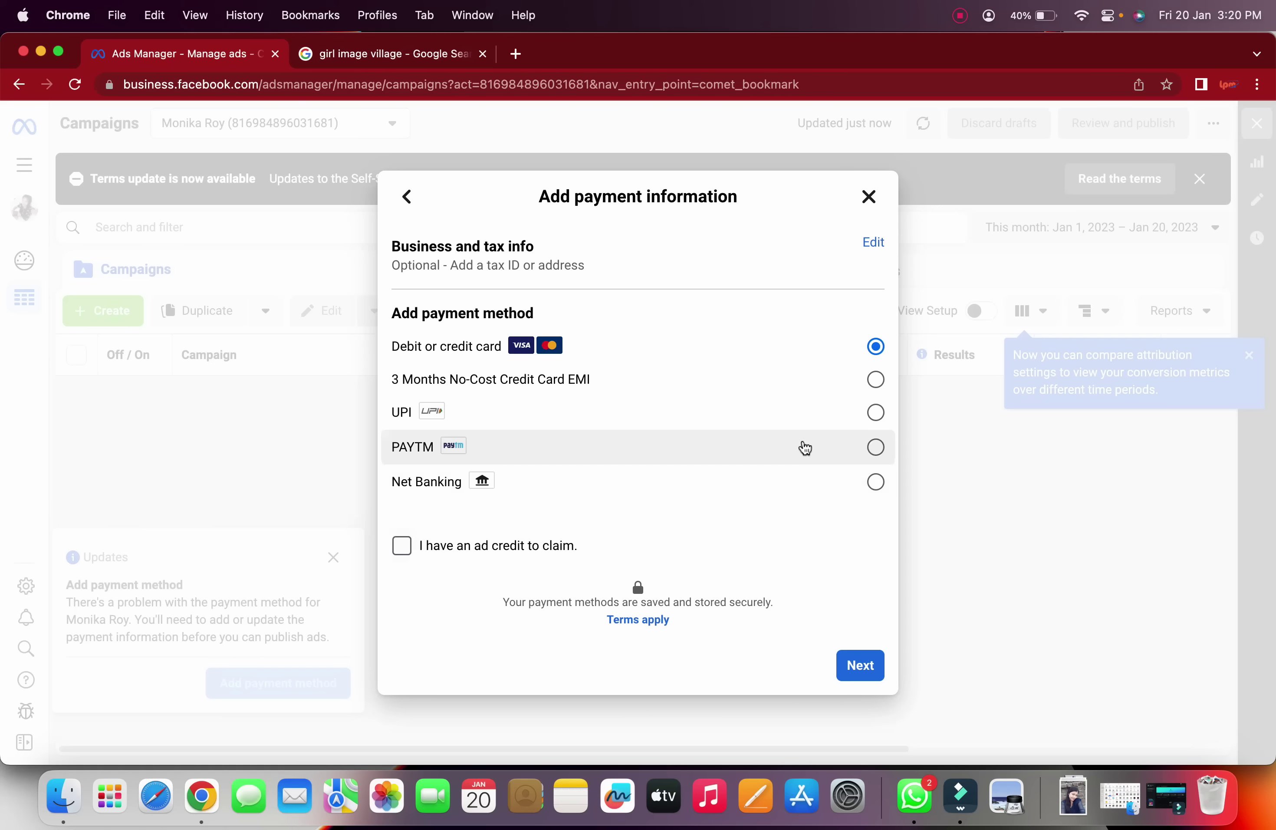
{"action": "left_click", "coordinate": [798, 412]}
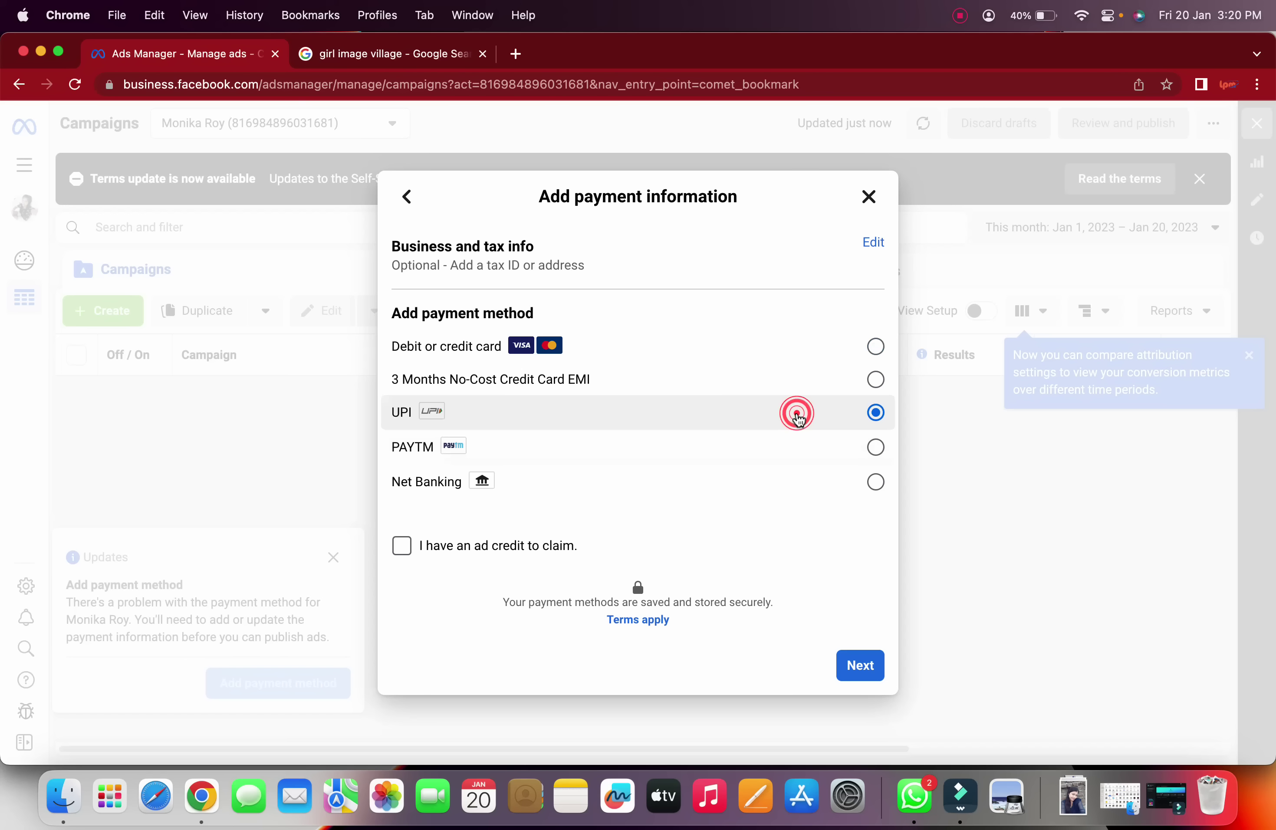
{"action": "left_click", "coordinate": [856, 671]}
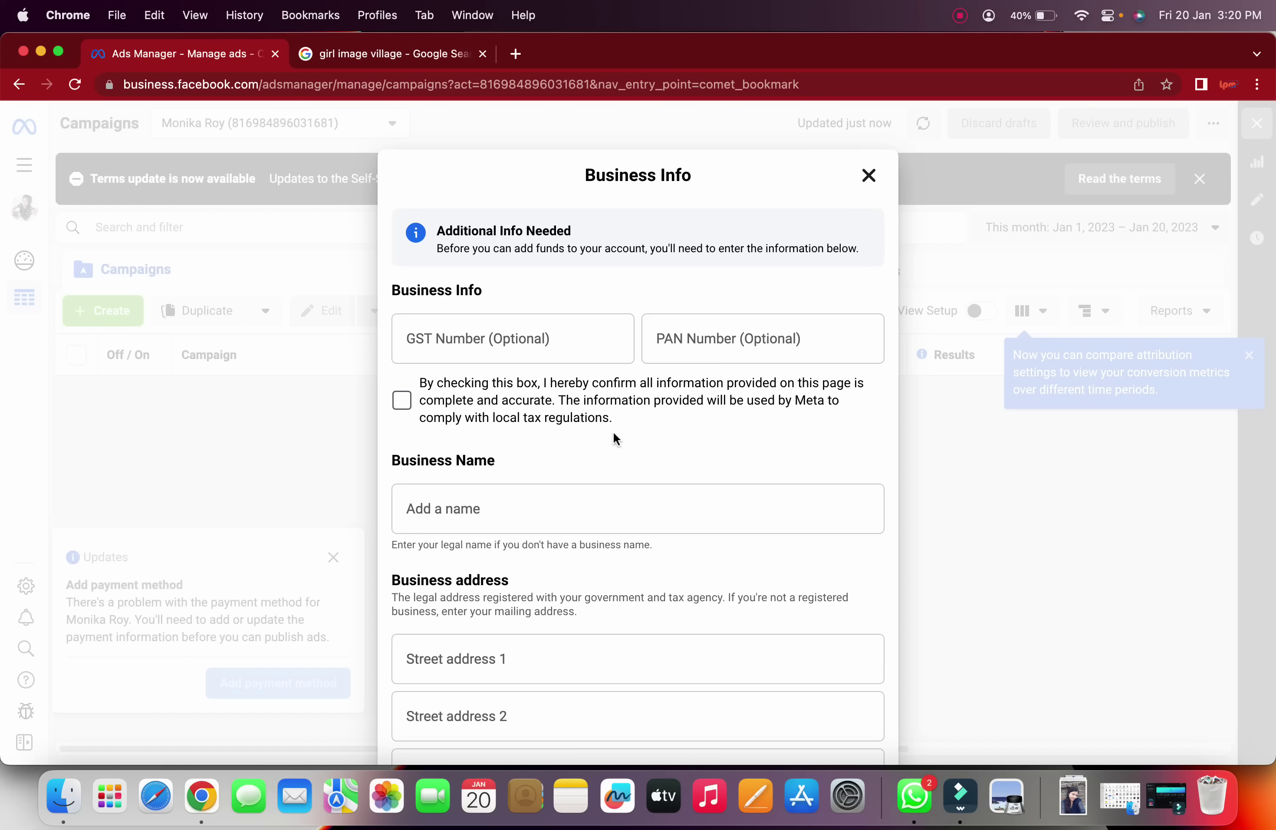
Step: Confirm that the business information is complete and accurate, and enter the business name
{"action": "left_click", "coordinate": [403, 401]}
{"action": "scroll", "coordinate": [575, 458], "scroll_direction": "down", "scroll_amount": 3}
{"action": "left_click", "coordinate": [469, 393]}
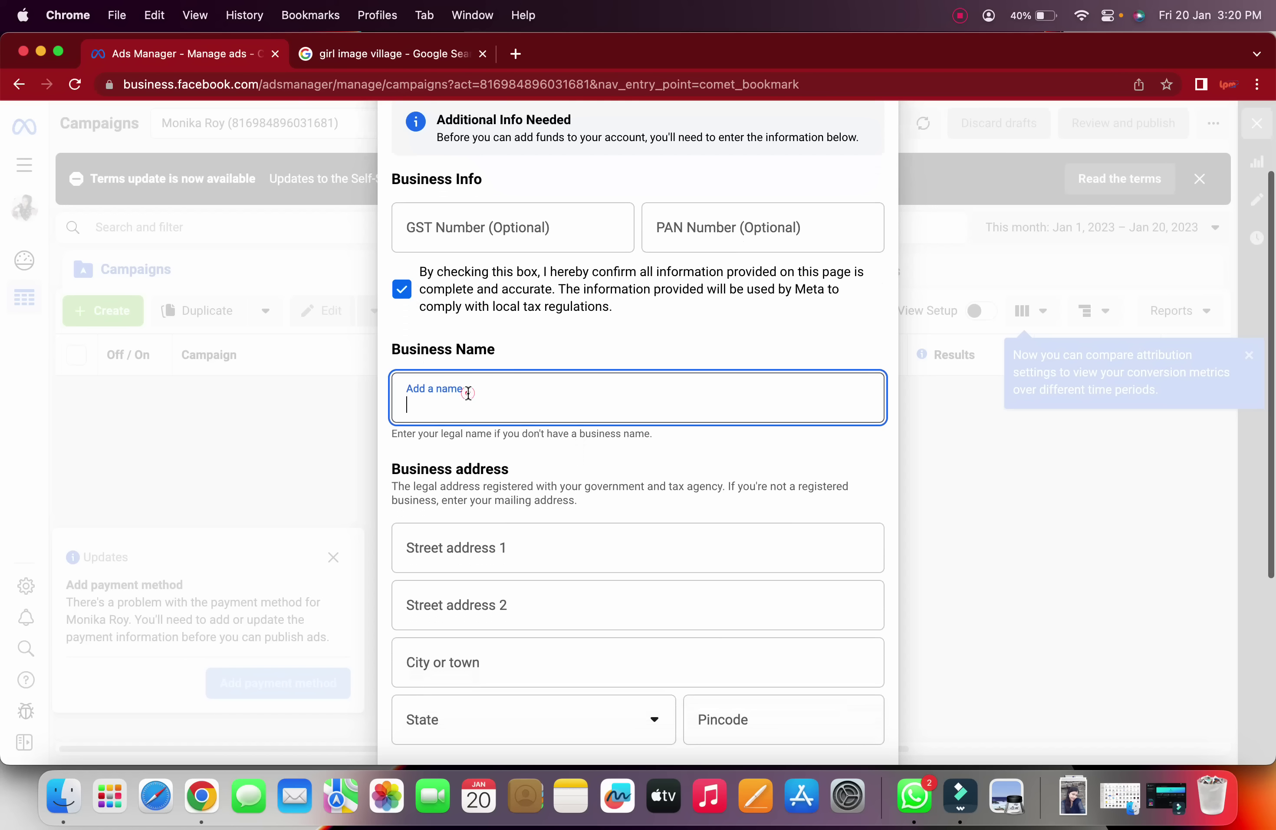
{"action": "type", "text": "Muk"}
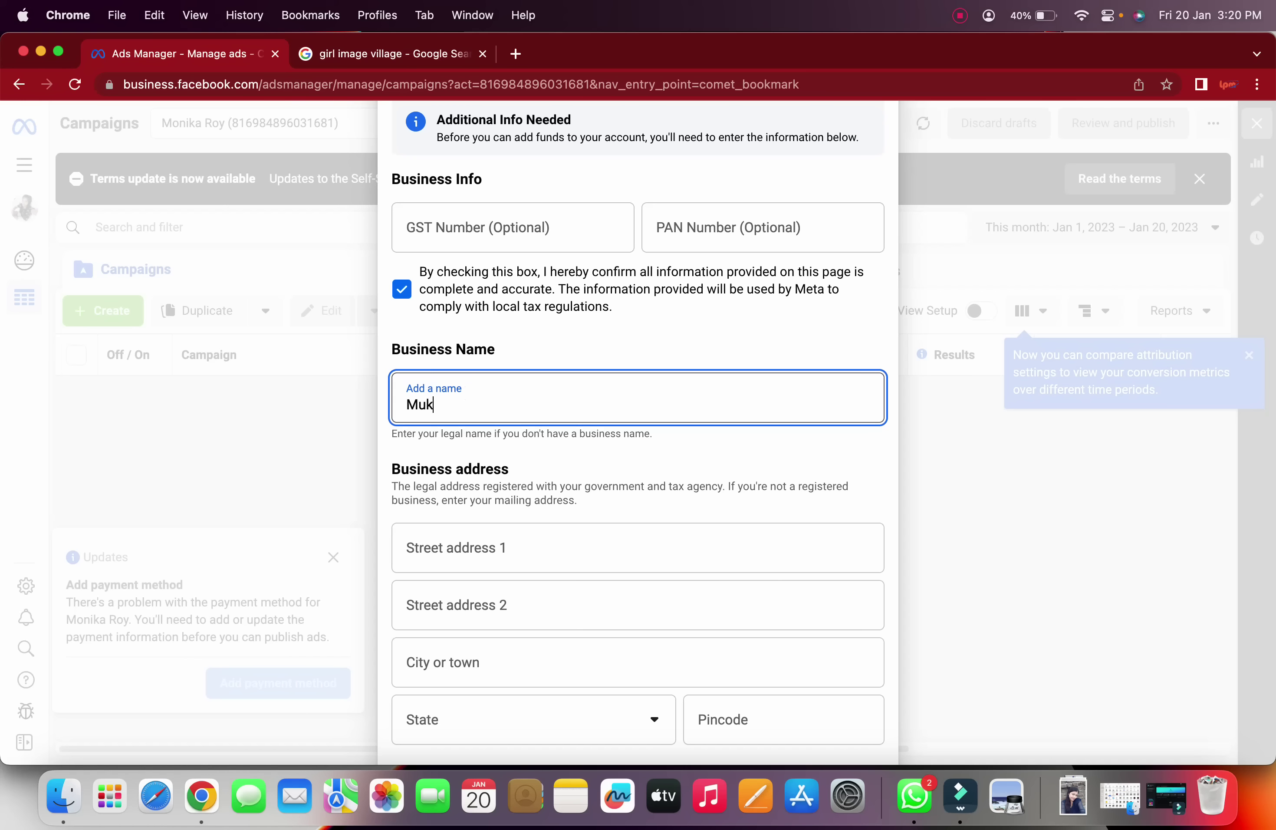
{"action": "type", "text": "esh LPM"}
Step: Fill in the business address from the saved address suggestion and select its state
{"action": "scroll", "coordinate": [534, 402], "scroll_direction": "down", "scroll_amount": 3}
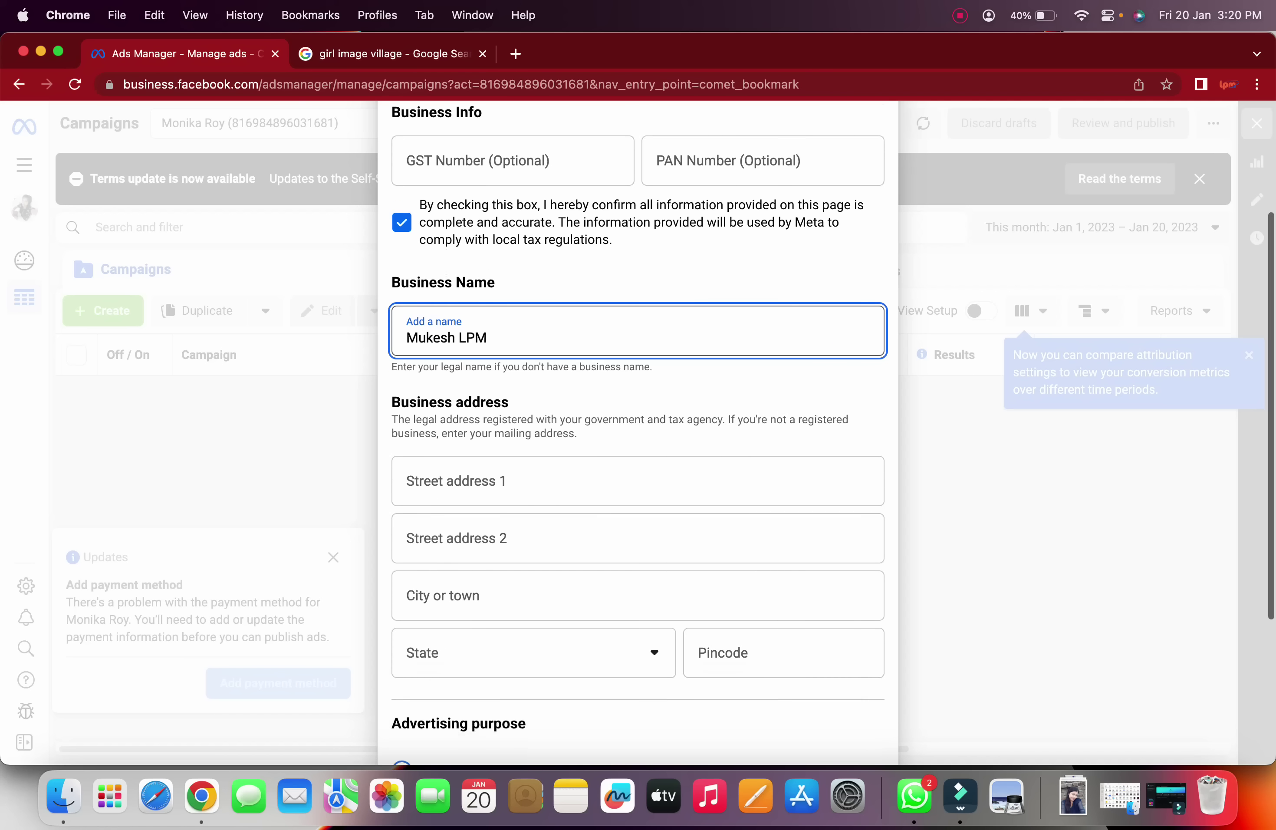
{"action": "left_click", "coordinate": [445, 503]}
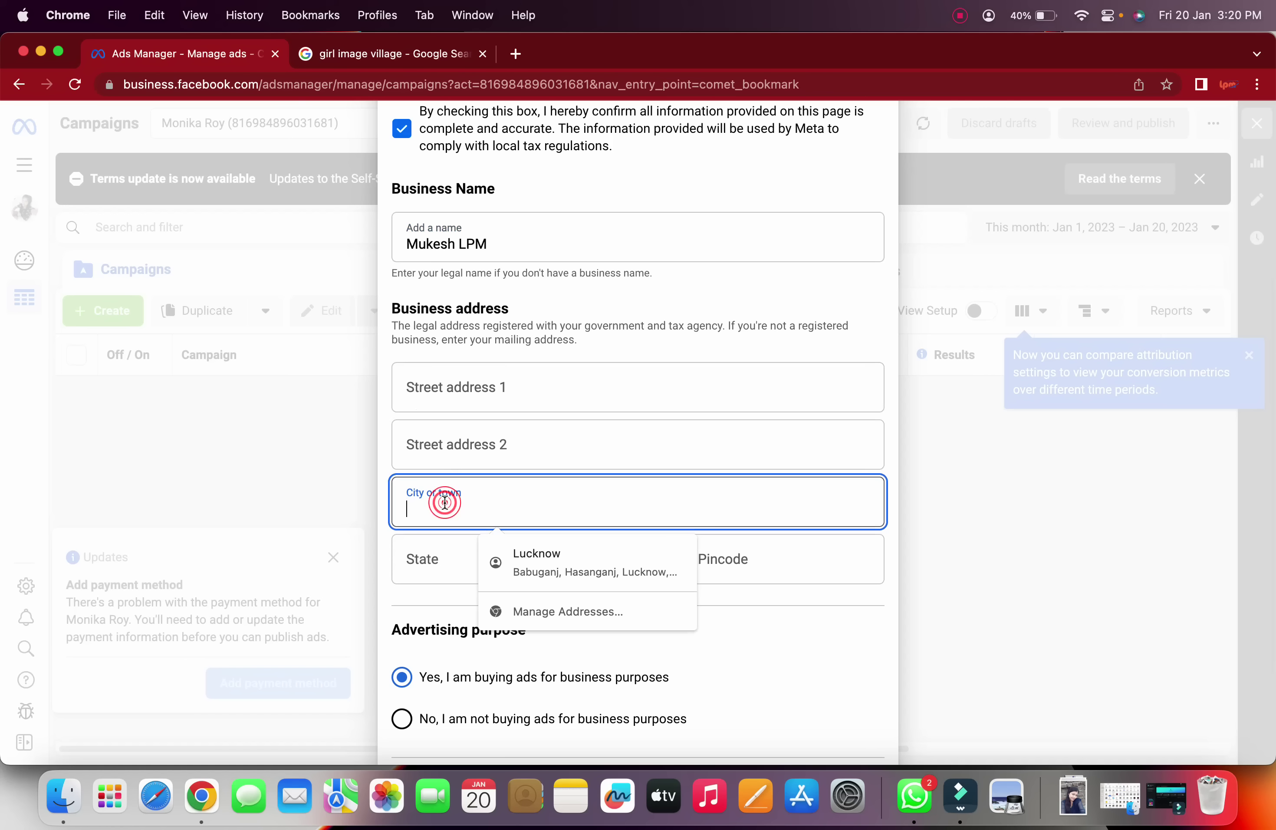
{"action": "left_click", "coordinate": [542, 560]}
{"action": "left_click", "coordinate": [494, 564]}
{"action": "scroll", "coordinate": [488, 654], "scroll_direction": "down", "scroll_amount": 15}
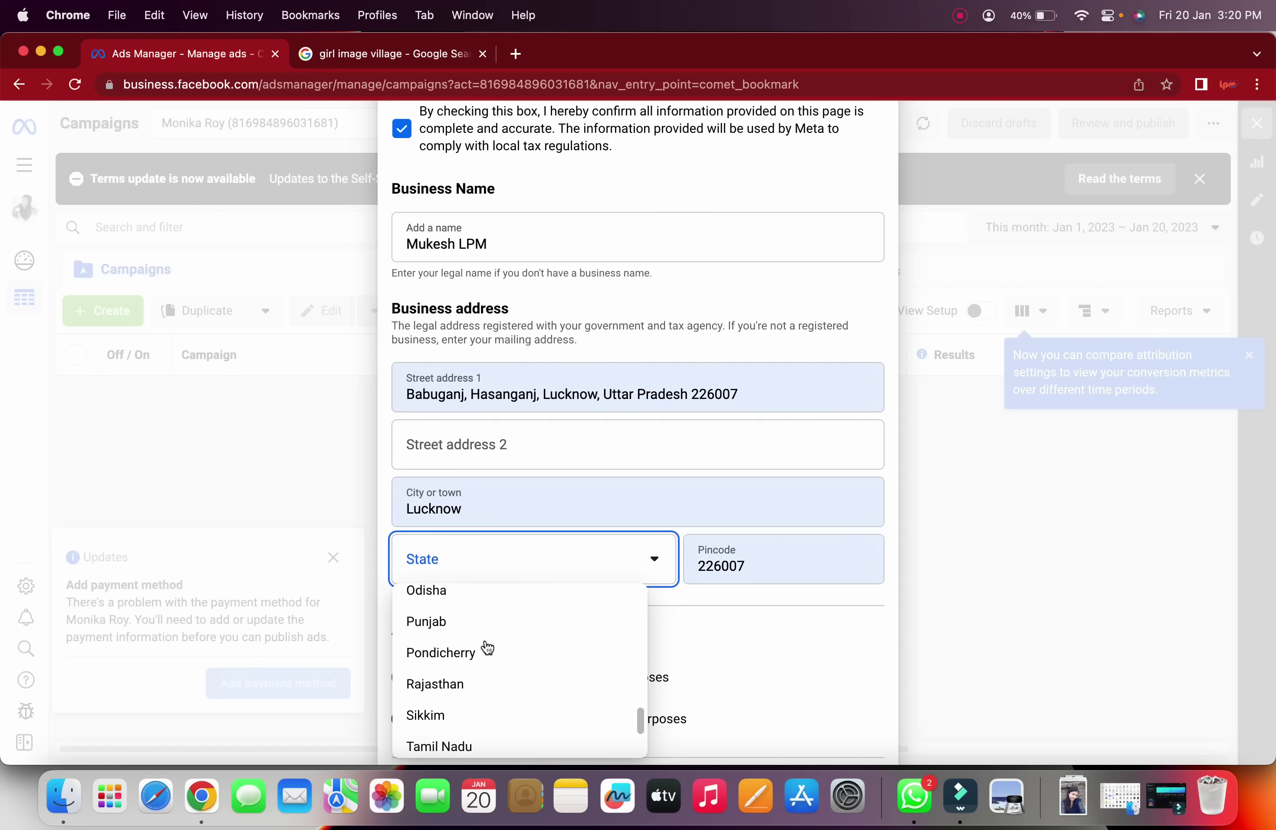
{"action": "left_click", "coordinate": [482, 669]}
Step: Set the advertising purpose to not buying ads for business purposes, and save the business info
{"action": "scroll", "coordinate": [474, 620], "scroll_direction": "down", "scroll_amount": 3}
{"action": "left_click", "coordinate": [448, 573]}
{"action": "left_click", "coordinate": [859, 680]}
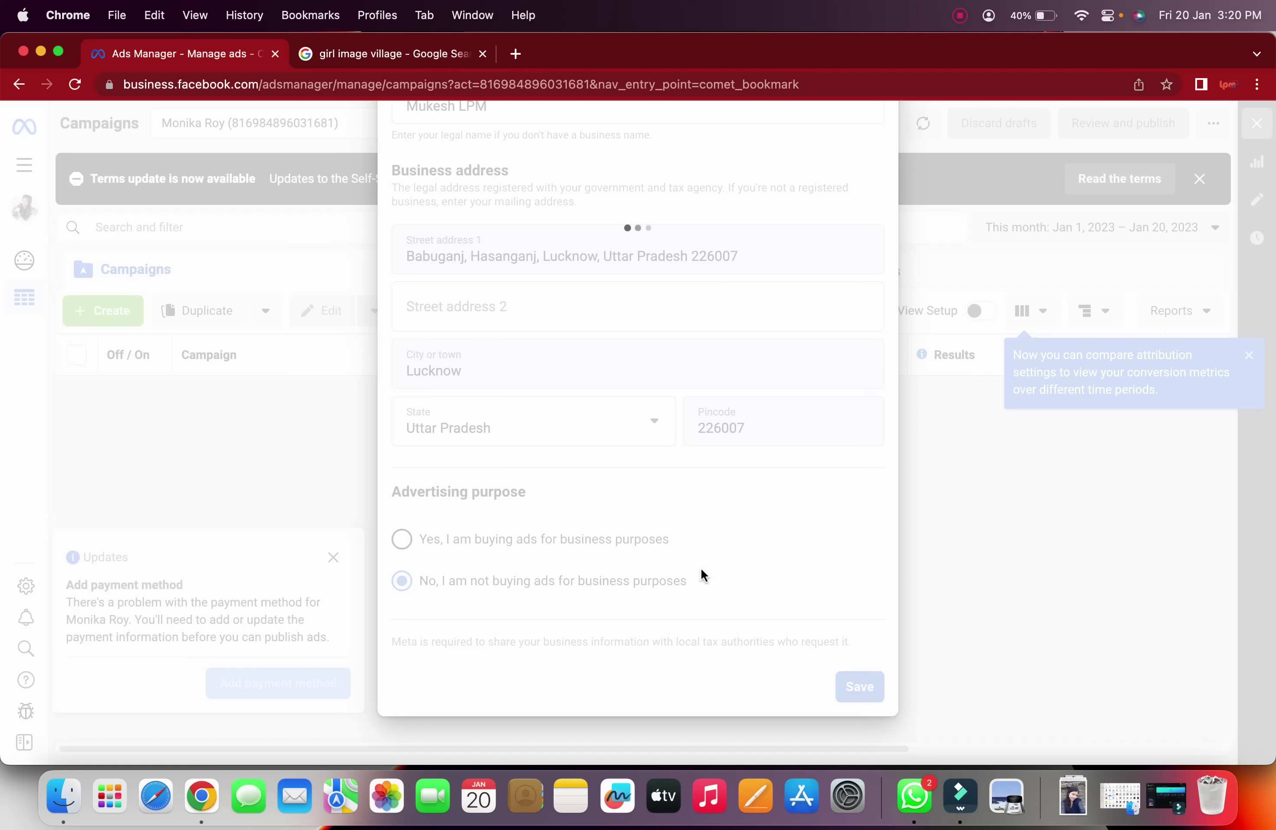